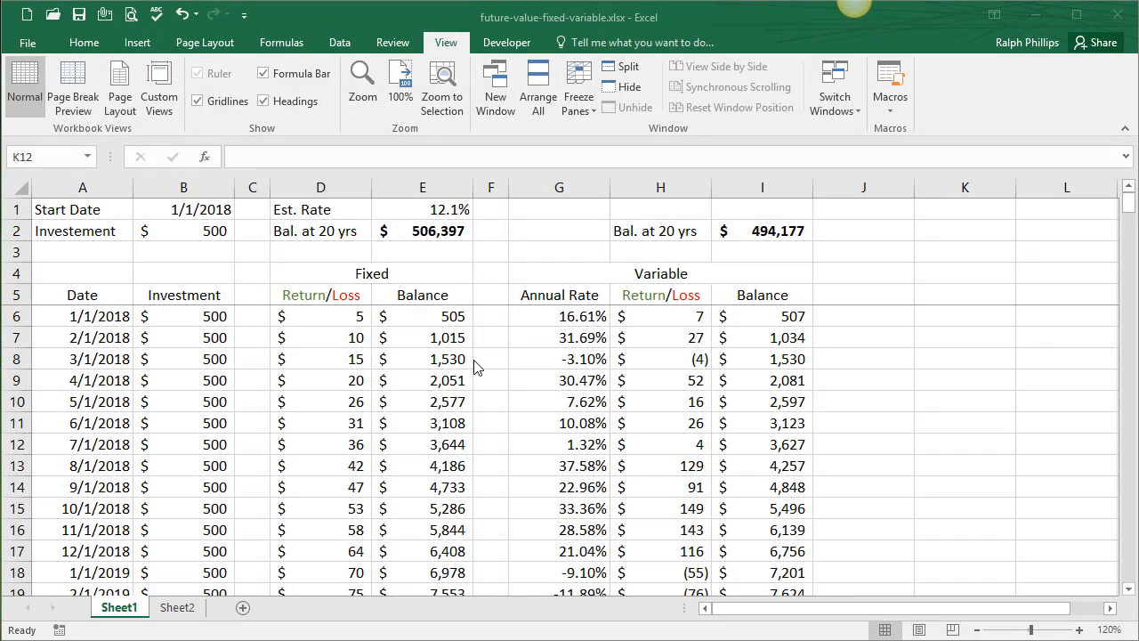
Clear all table data from row 6 down across the Date through variable Balance columns, keeping the headers.
{"action": "left_click", "coordinate": [501, 389]}
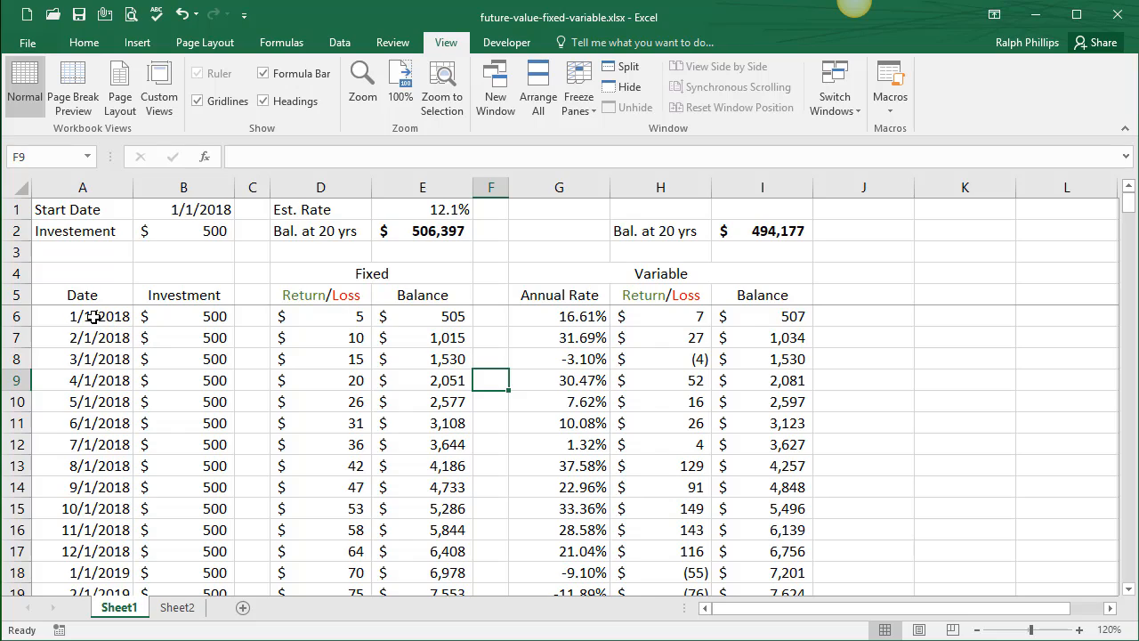
{"action": "left_click_drag", "start_coordinate": [93, 316], "coordinate": [765, 508]}
{"action": "key", "text": "Delete"}
{"action": "scroll", "coordinate": [667, 436], "scroll_direction": "up", "scroll_amount": 20}
Clear the summary values in E1, E2, I2 and B1:B2, keeping their labels.
{"action": "left_click", "coordinate": [445, 230]}
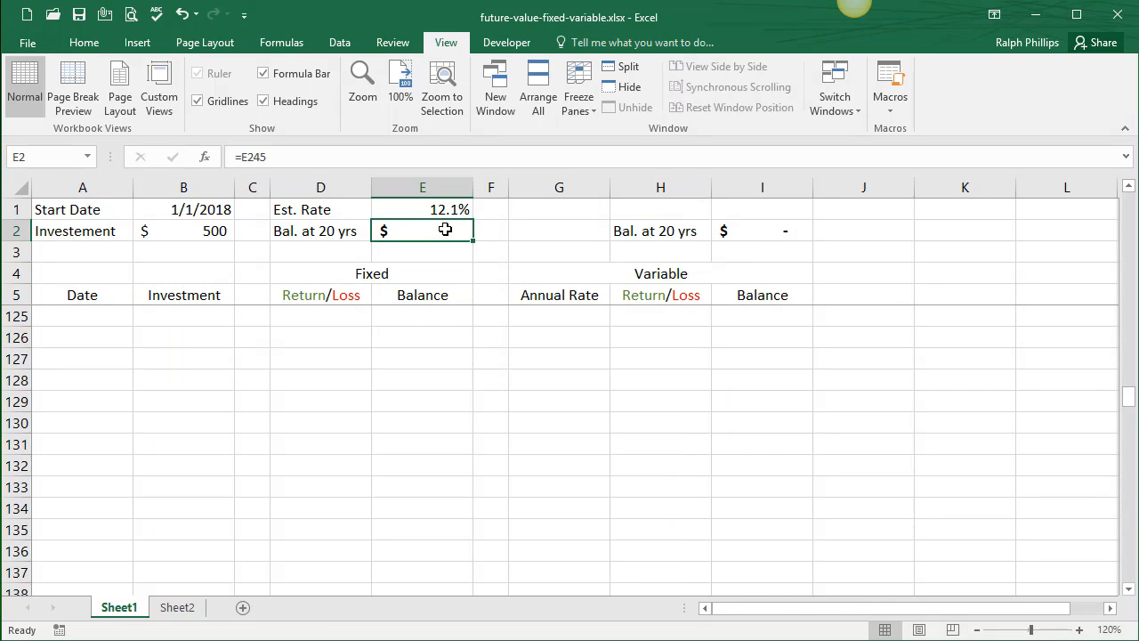
{"action": "left_click", "coordinate": [754, 231]}
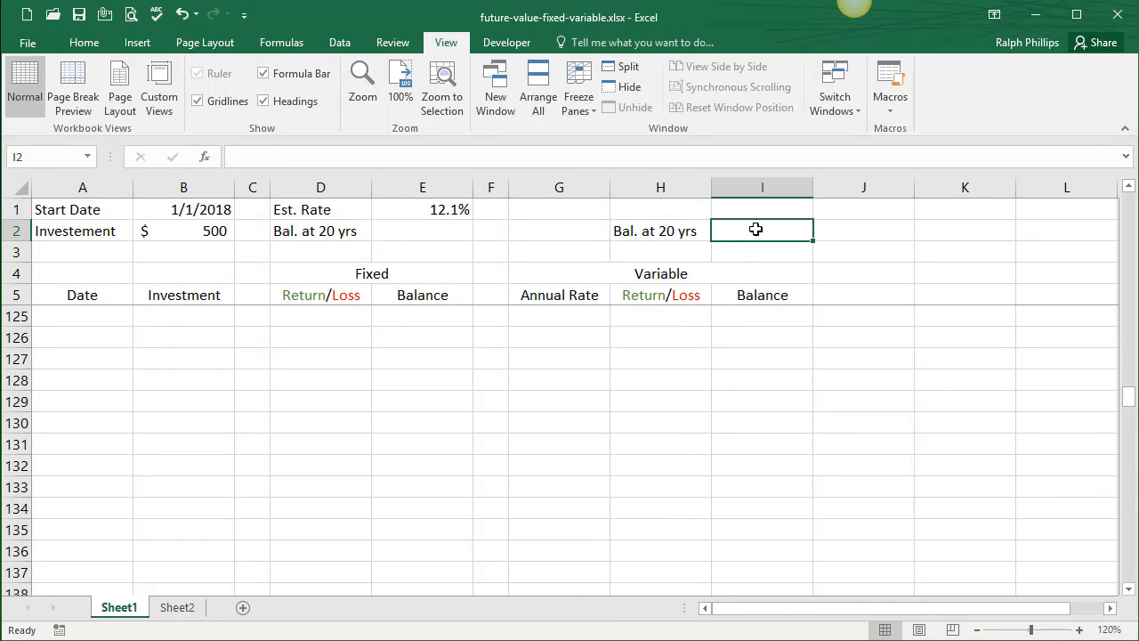
{"action": "left_click", "coordinate": [439, 208]}
{"action": "key", "text": "Delete"}
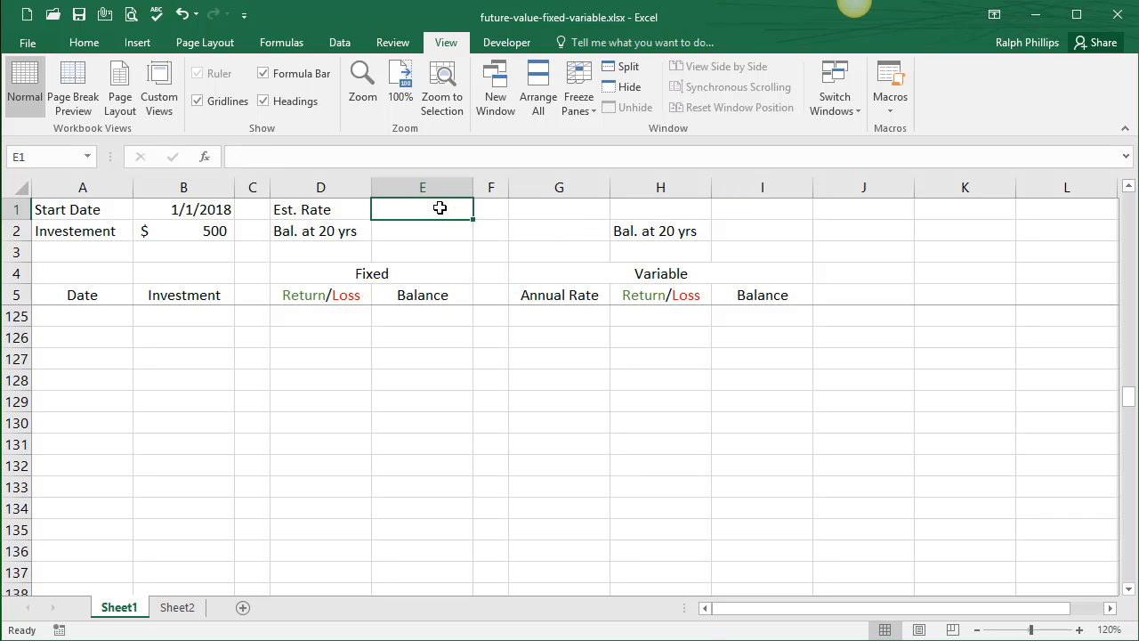
{"action": "left_click_drag", "start_coordinate": [204, 210], "coordinate": [208, 231]}
{"action": "key", "text": "Delete"}
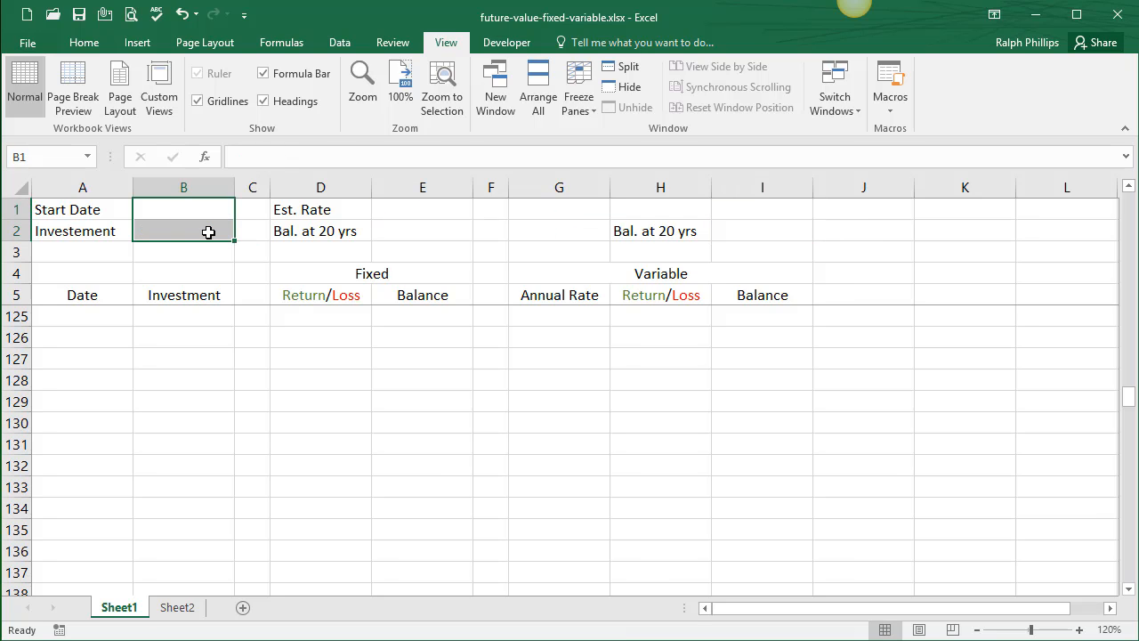
Enter 1/1/2018 as the start date in B1.
{"action": "left_click", "coordinate": [246, 397]}
{"action": "scroll", "coordinate": [231, 383], "scroll_direction": "up", "scroll_amount": 3}
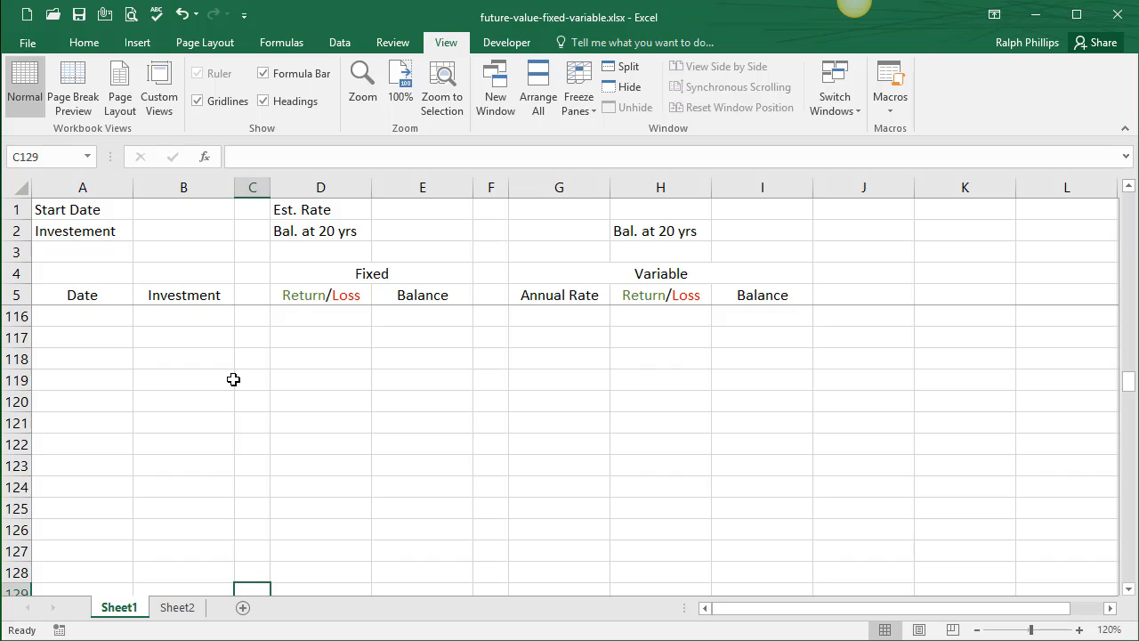
{"action": "scroll", "coordinate": [232, 368], "scroll_direction": "up", "scroll_amount": 20}
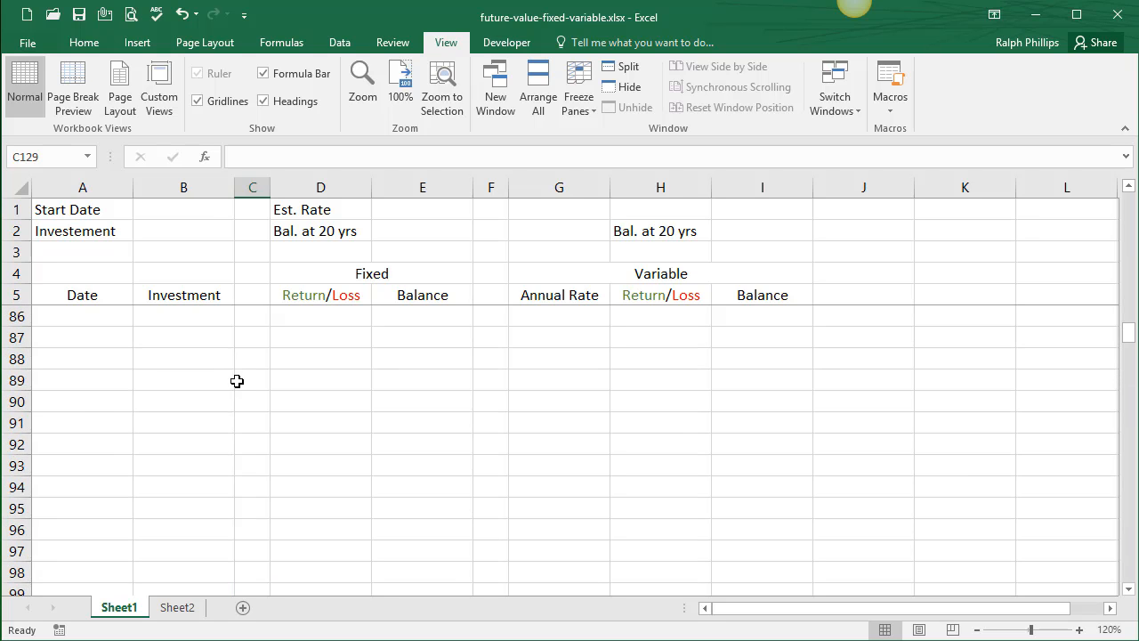
{"action": "scroll", "coordinate": [211, 397], "scroll_direction": "up", "scroll_amount": 3}
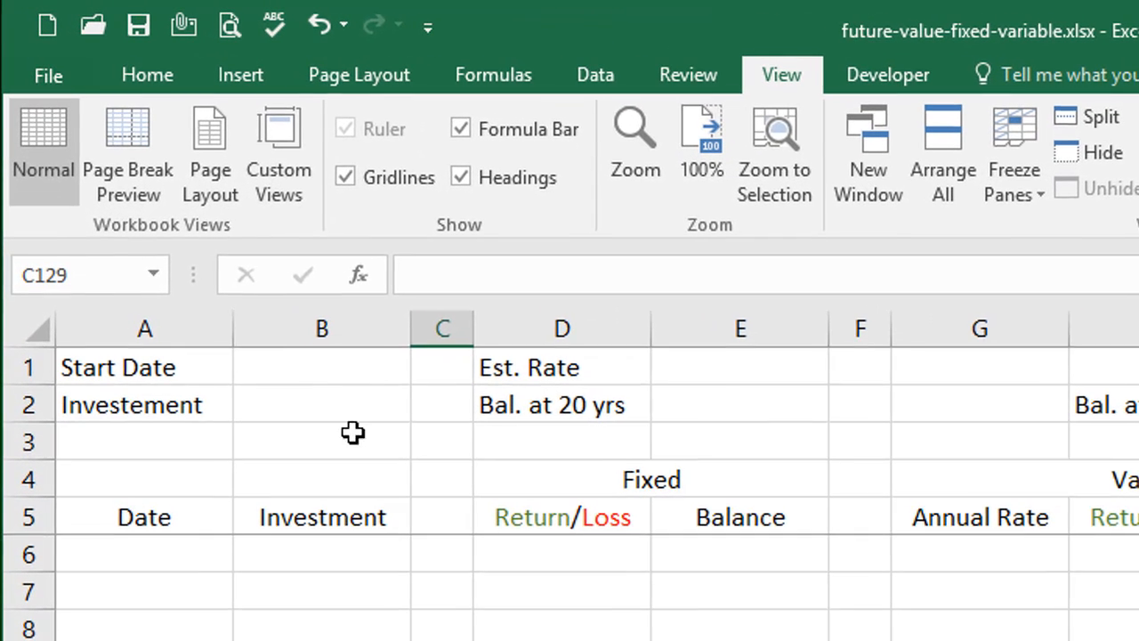
{"action": "left_click", "coordinate": [182, 209]}
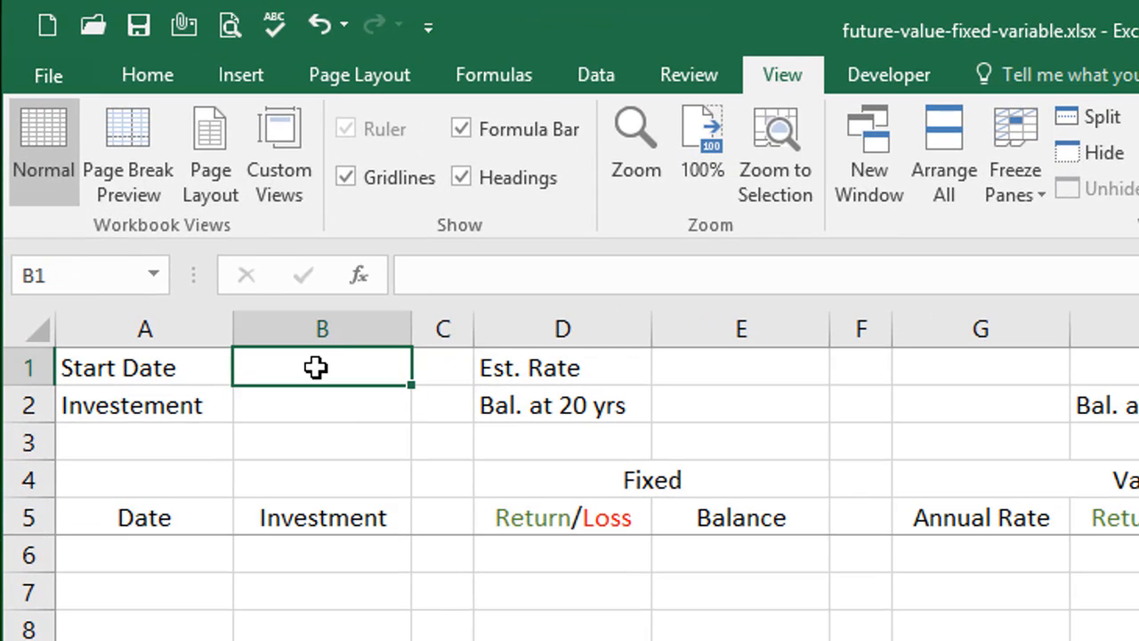
{"action": "type", "text": "1/1"}
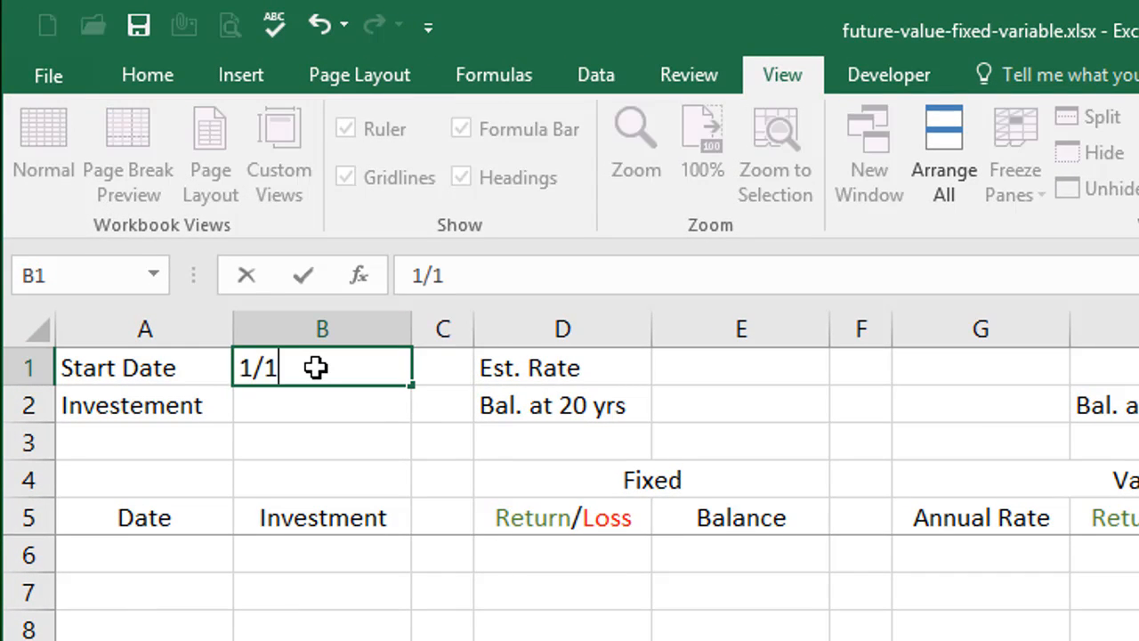
{"action": "type", "text": "/1"}
{"action": "key", "text": "BackSpace"}
{"action": "type", "text": "3208"}
{"action": "key", "text": "Return"}
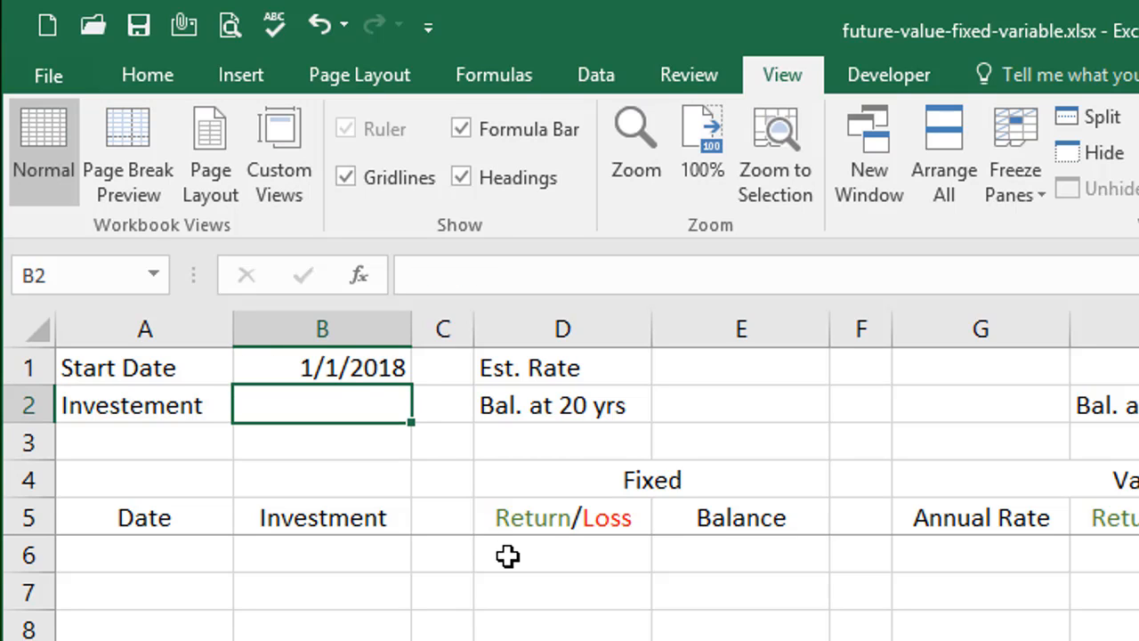
Enter 500 as the investment amount in B2.
{"action": "left_click", "coordinate": [353, 450]}
{"action": "left_click", "coordinate": [363, 400]}
{"action": "type", "text": "500"}
{"action": "key", "text": "Return"}
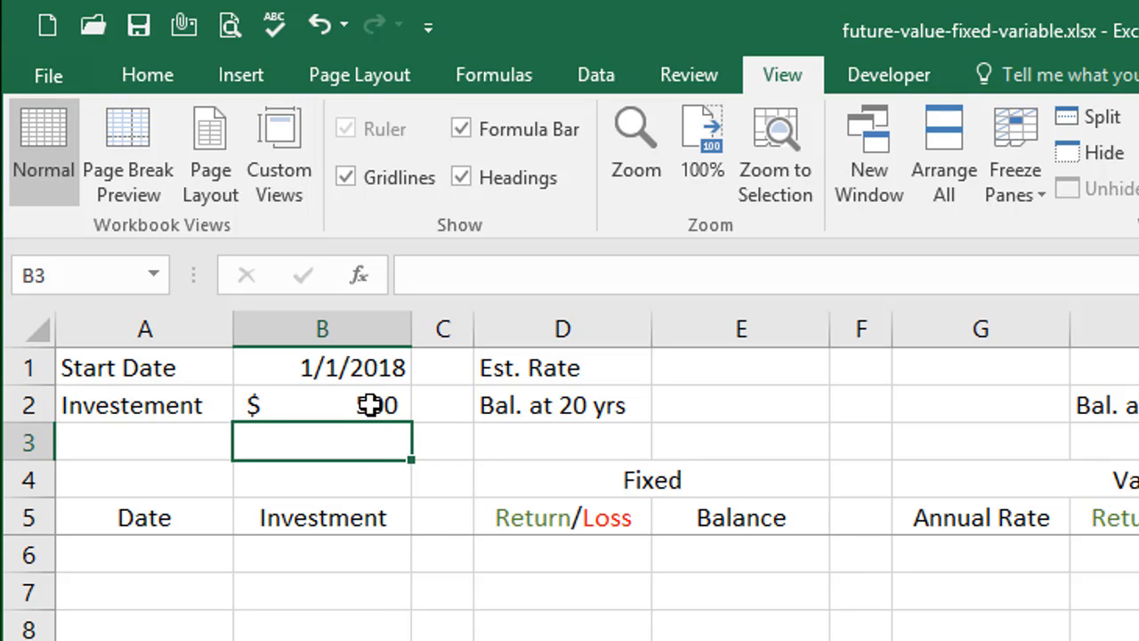
{"action": "left_click", "coordinate": [369, 405]}
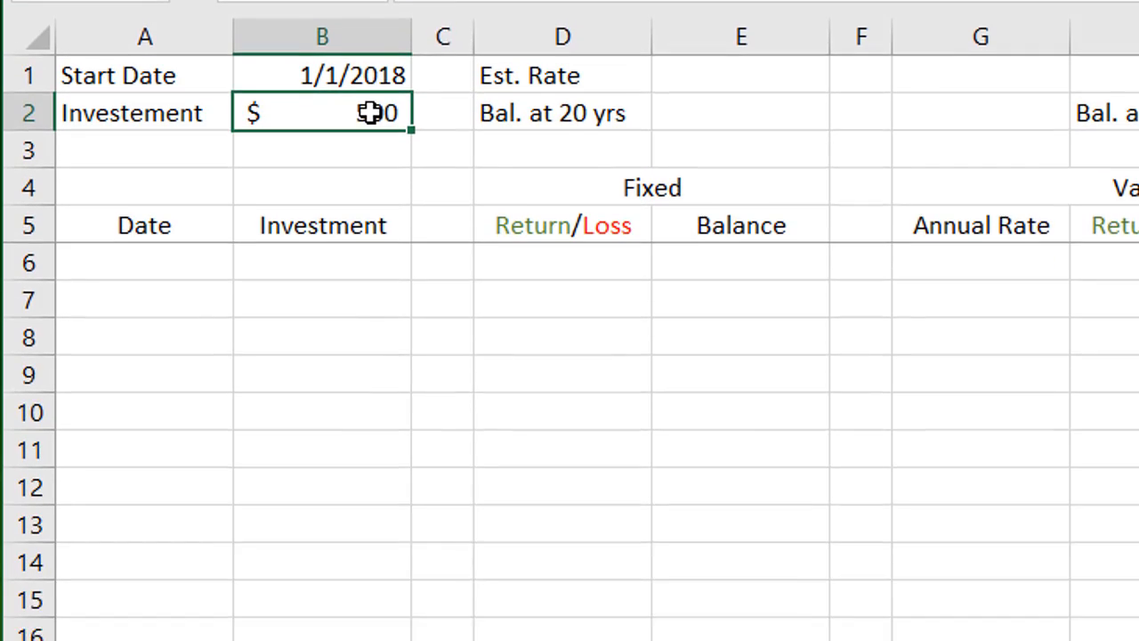
Link the first date in A6 to the start date in B1.
{"action": "left_click", "coordinate": [178, 555]}
{"action": "type", "text": "="}
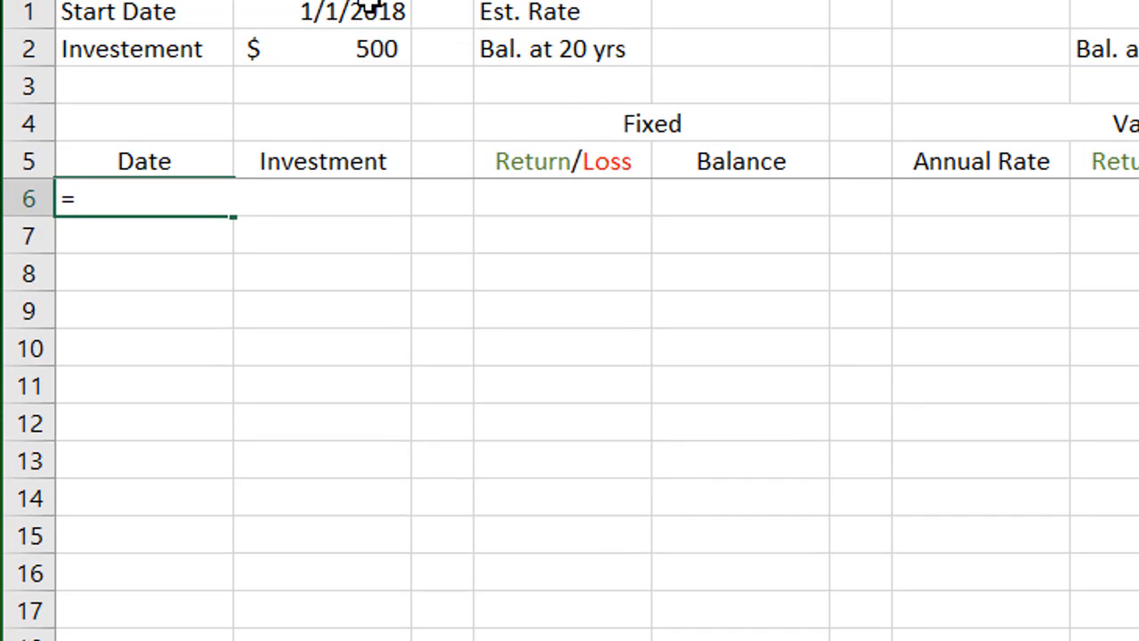
{"action": "left_click", "coordinate": [382, 9]}
{"action": "key", "text": "Return"}
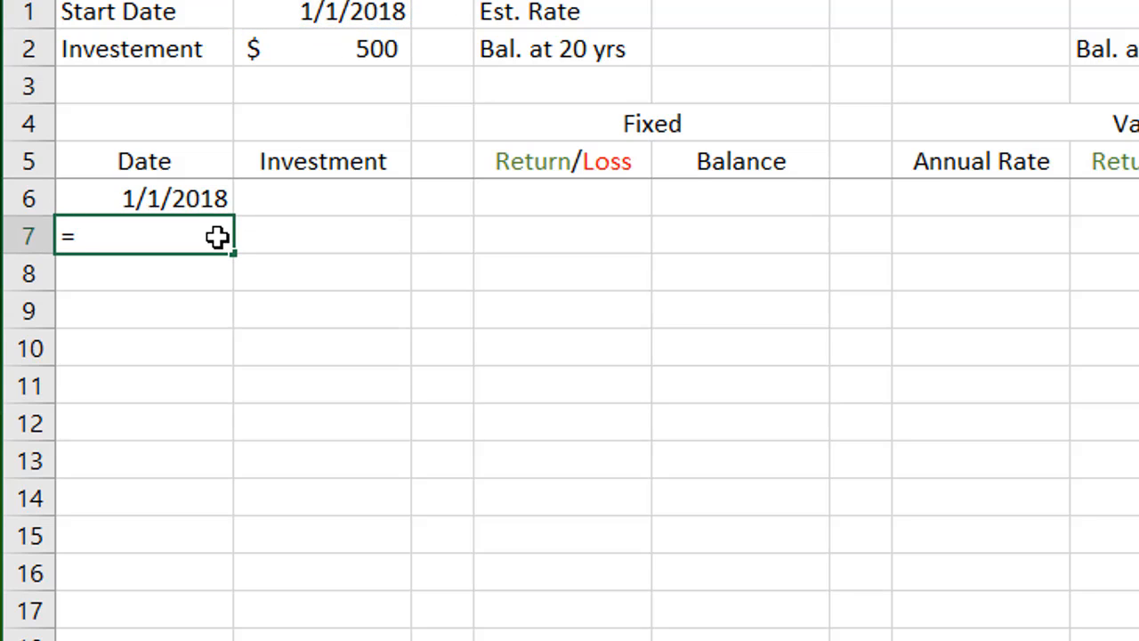
Enter the formula =EOMONTH(A6,0) in A7 to get the month end of the first date.
{"action": "type", "text": "=e"}
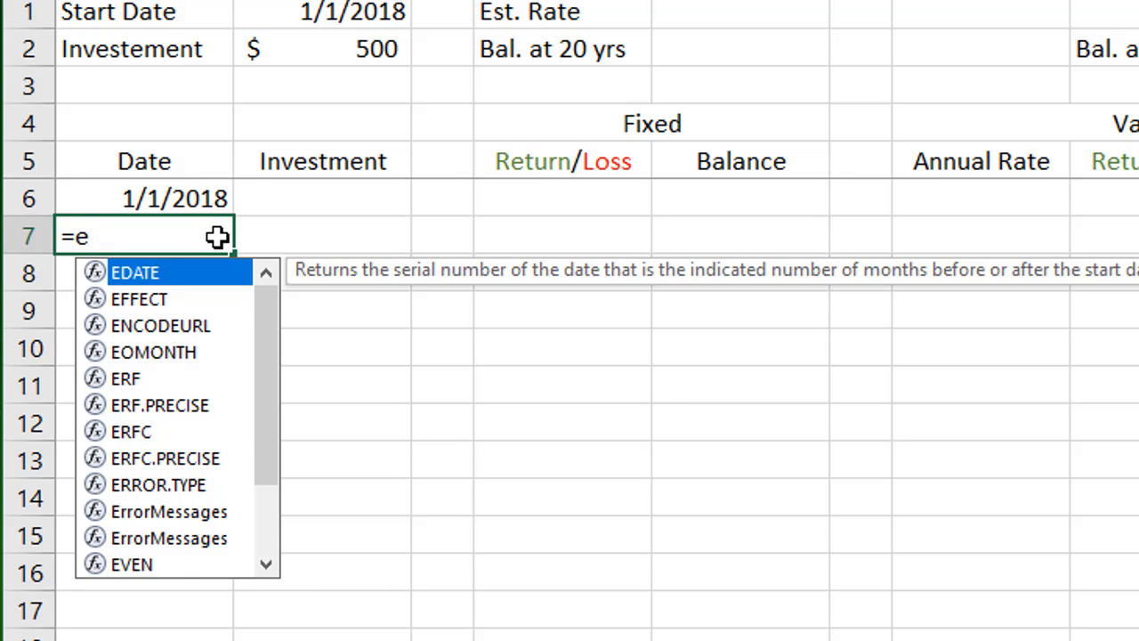
{"action": "key", "text": "Down"}
{"action": "key", "text": "Down"}
{"action": "key", "text": "Down"}
{"action": "key", "text": "Tab"}
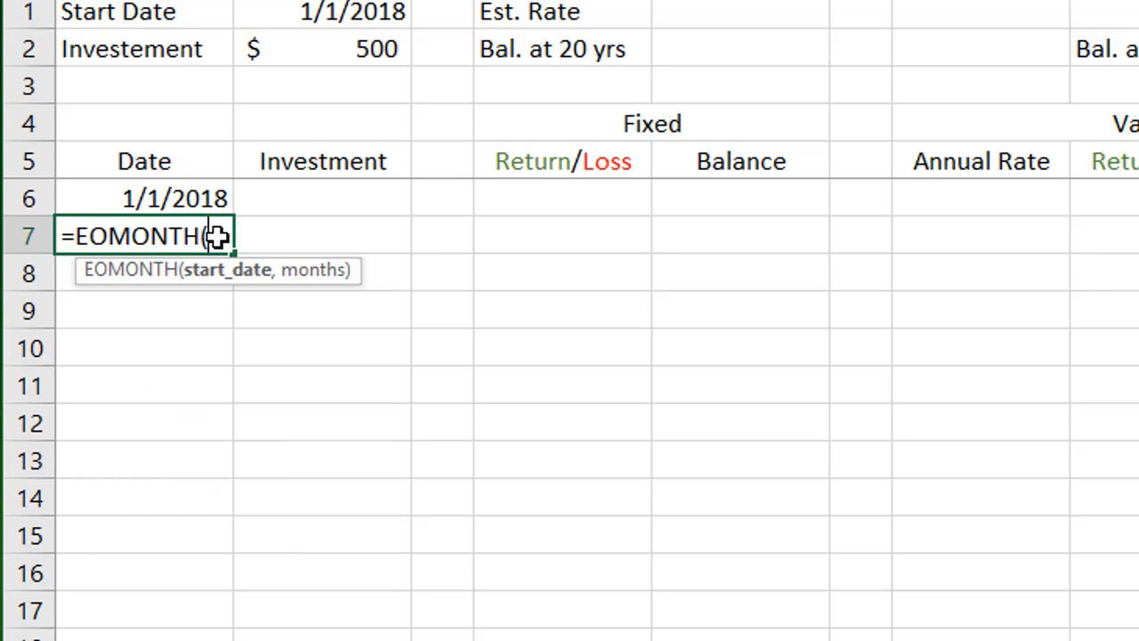
{"action": "left_click", "coordinate": [160, 197]}
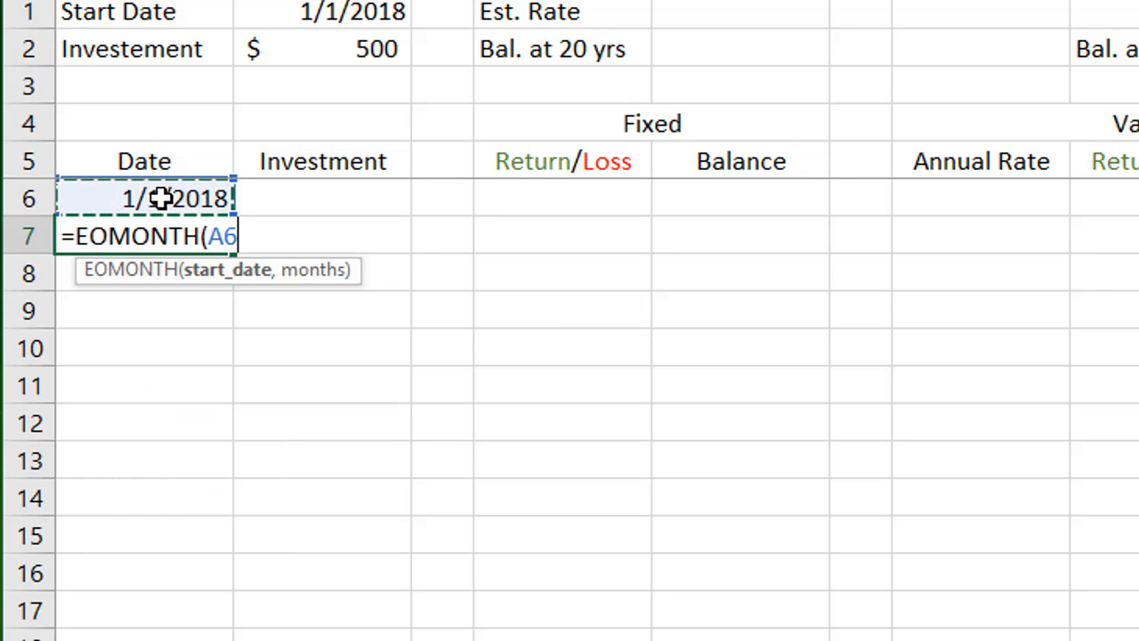
{"action": "type", "text": ",0"}
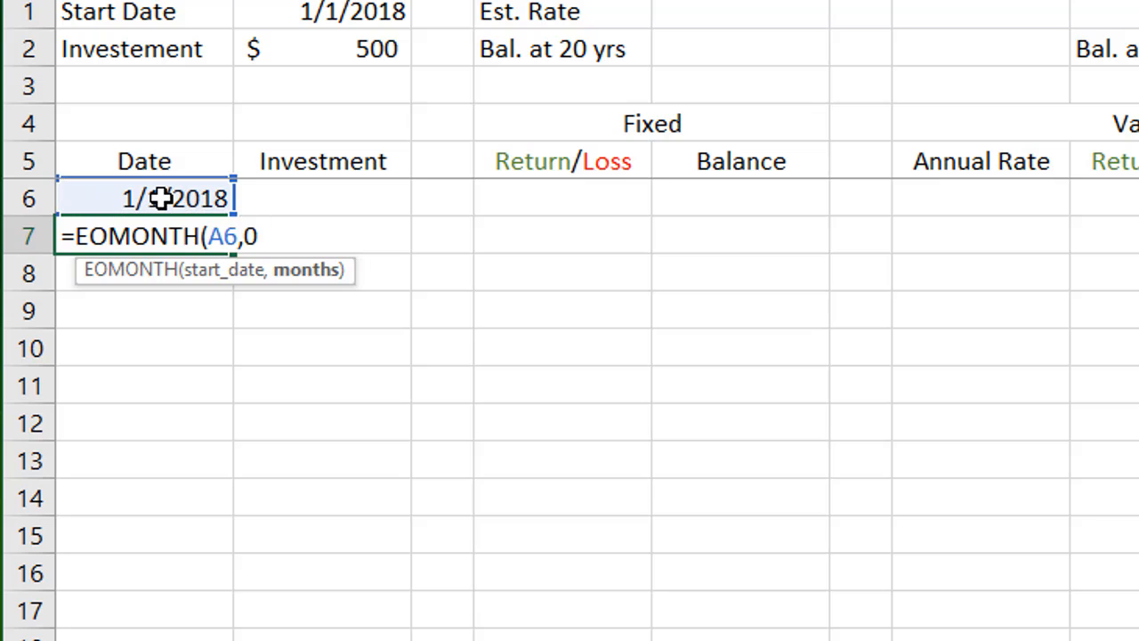
{"action": "key", "text": "Return"}
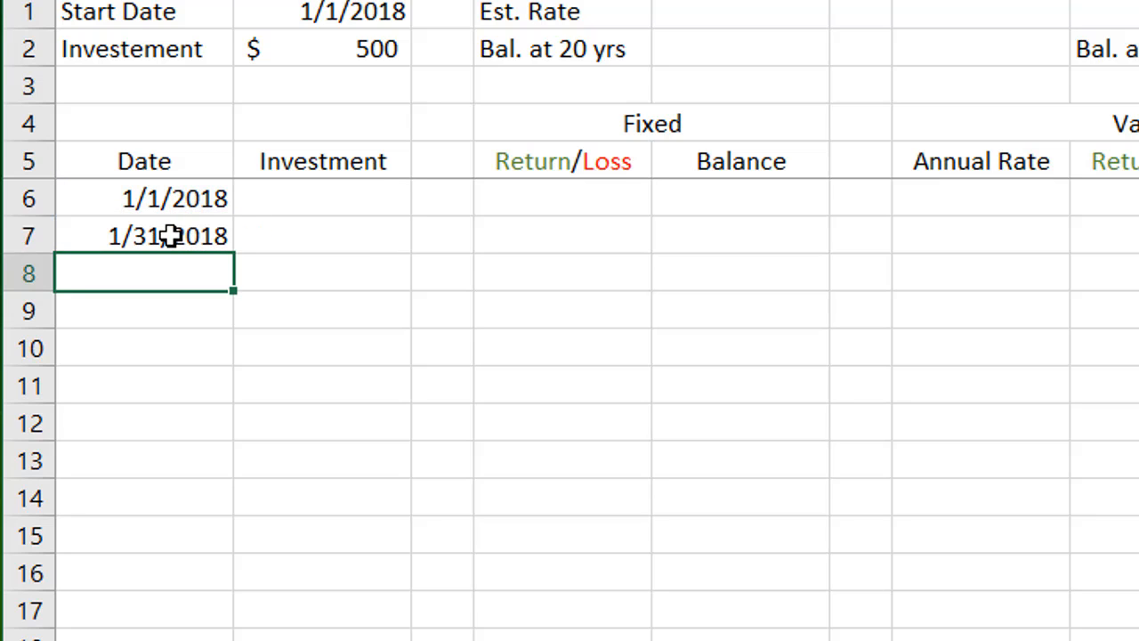
Extend the A7 formula to =EOMONTH(A6,0)+1 so it gives the first day of the following month.
{"action": "left_click", "coordinate": [169, 234]}
{"action": "double_click", "coordinate": [169, 235]}
{"action": "type", "text": "+1"}
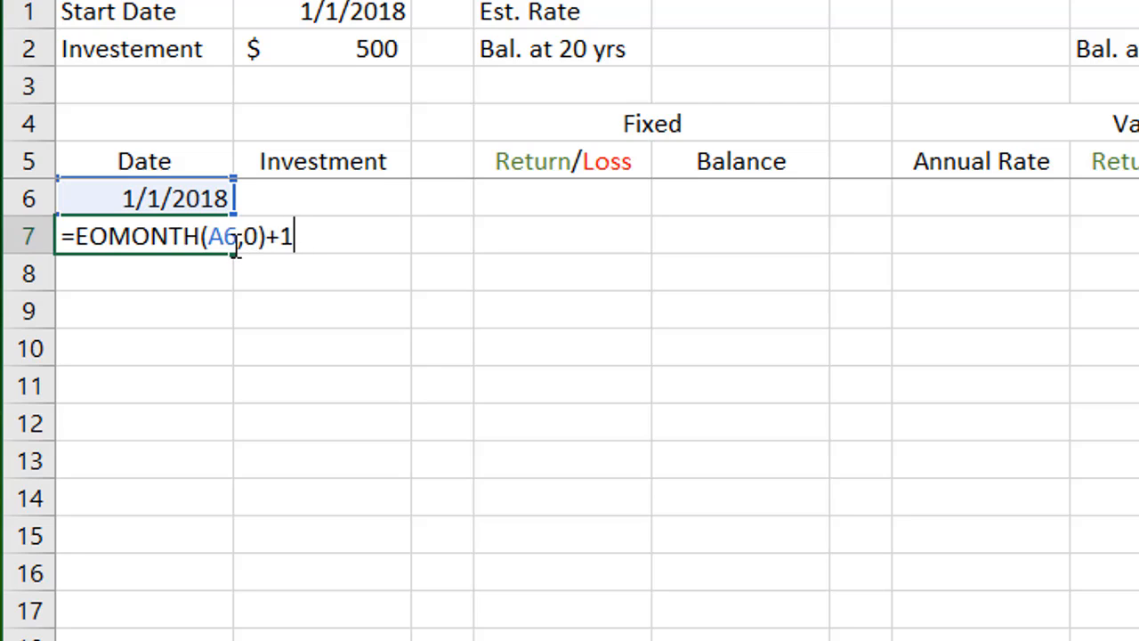
{"action": "key", "text": "Return"}
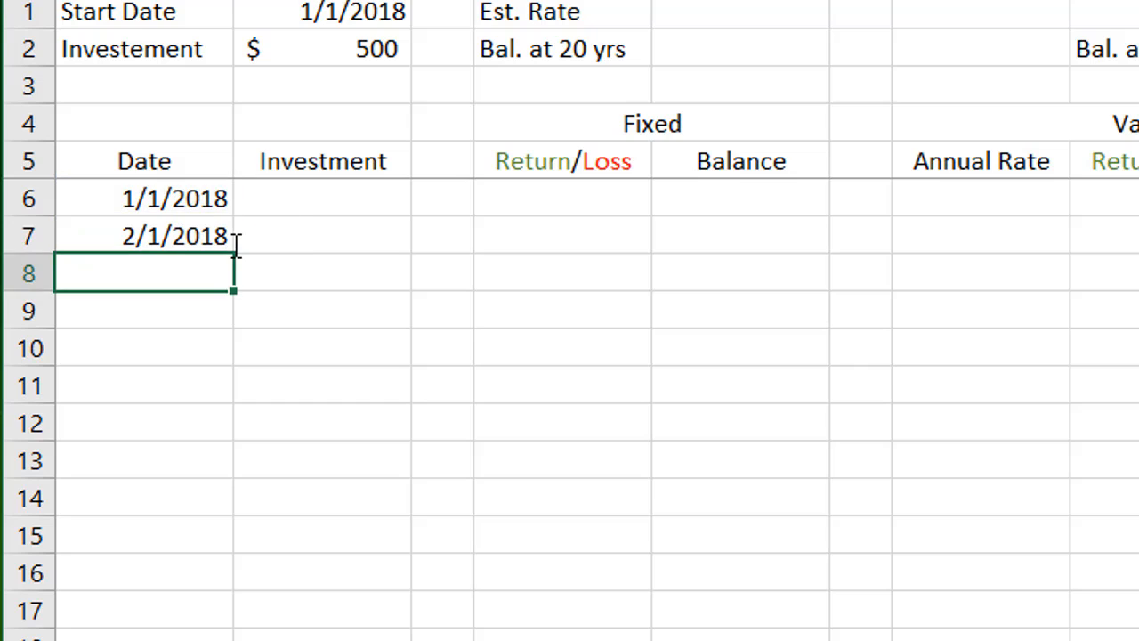
Fill the A7 date formula down to A245, ending at 12/1/2037, and check the range A6:A245.
{"action": "left_click", "coordinate": [192, 245]}
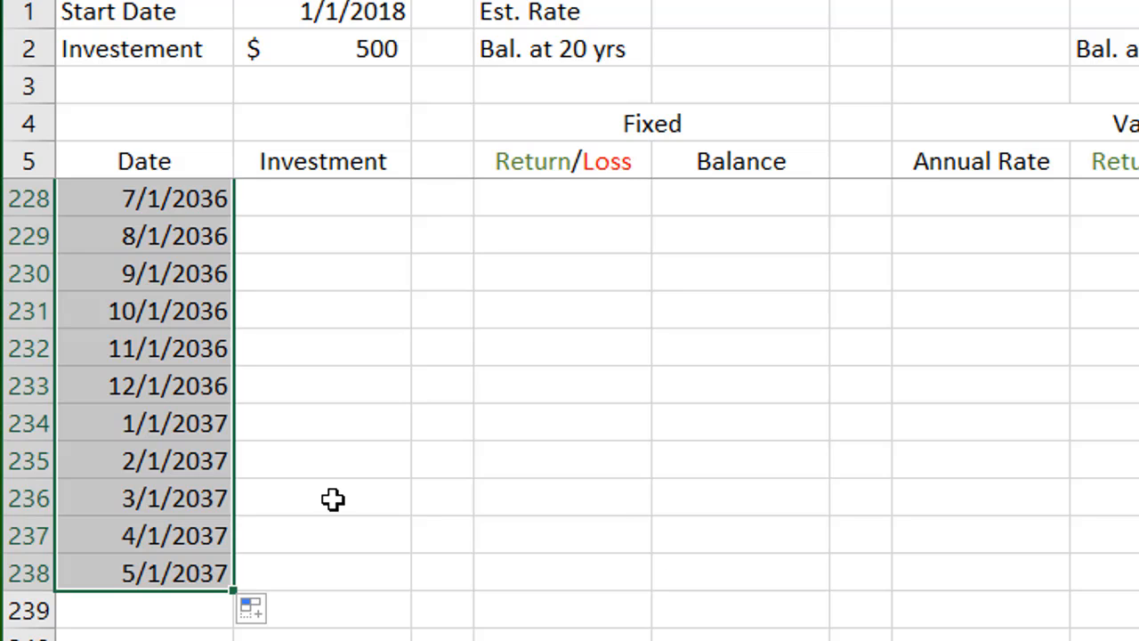
{"action": "scroll", "coordinate": [333, 499], "scroll_direction": "up", "scroll_amount": 20}
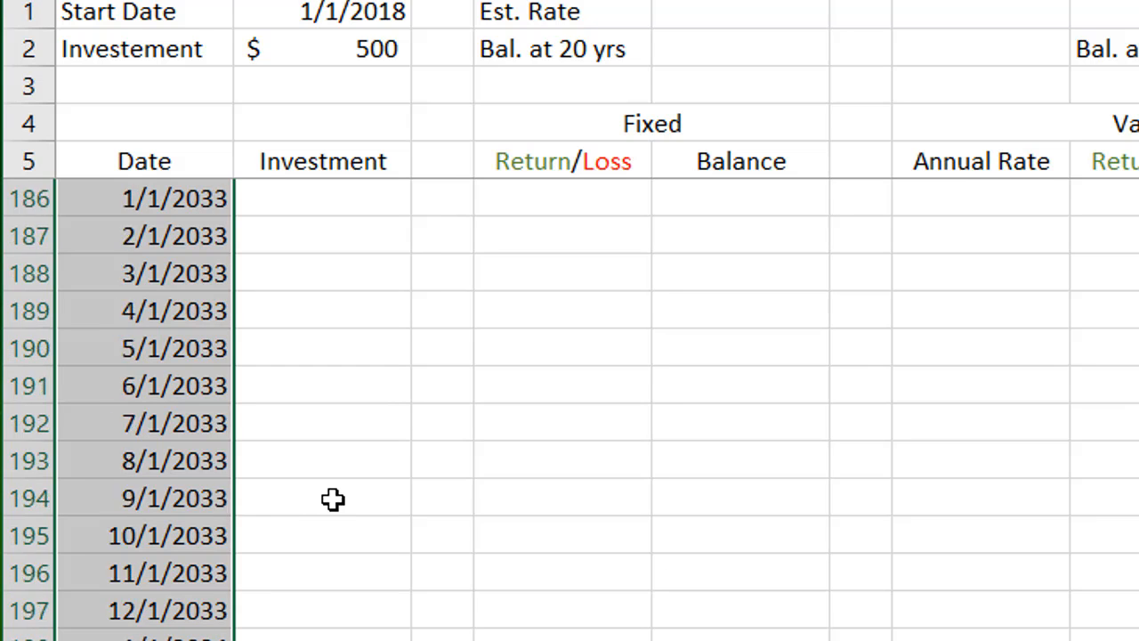
{"action": "scroll", "coordinate": [309, 433], "scroll_direction": "up", "scroll_amount": 1}
{"action": "scroll", "coordinate": [308, 437], "scroll_direction": "down", "scroll_amount": 20}
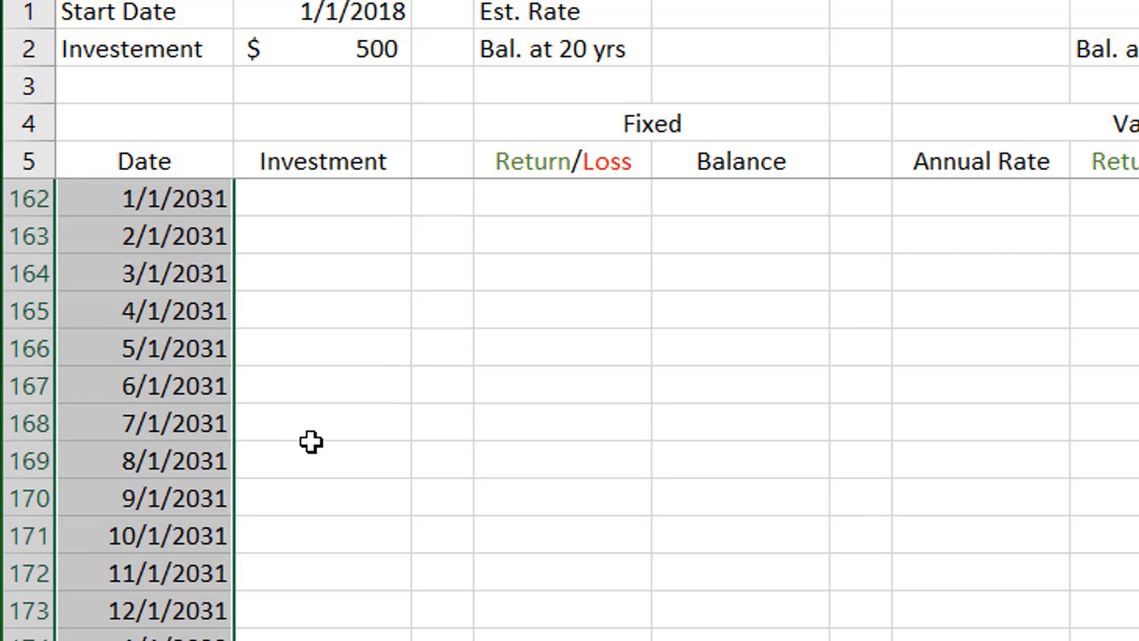
{"action": "scroll", "coordinate": [312, 443], "scroll_direction": "down", "scroll_amount": 13}
{"action": "scroll", "coordinate": [315, 443], "scroll_direction": "up", "scroll_amount": 4}
{"action": "scroll", "coordinate": [267, 374], "scroll_direction": "down", "scroll_amount": 2}
{"action": "left_click", "coordinate": [182, 236]}
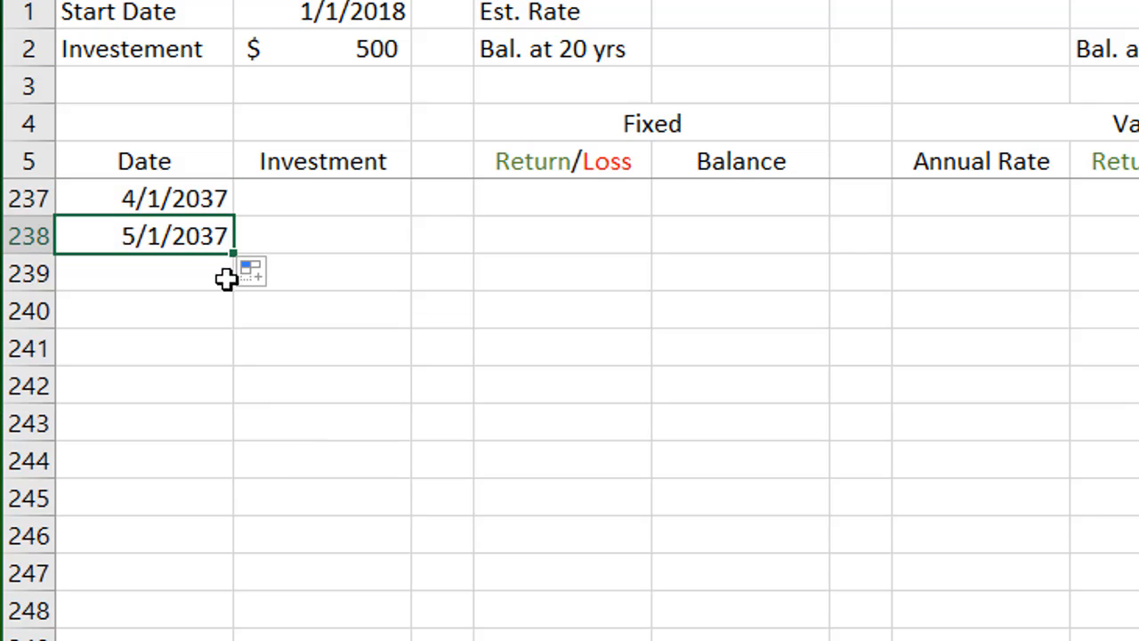
{"action": "left_click_drag", "start_coordinate": [235, 258], "coordinate": [234, 517]}
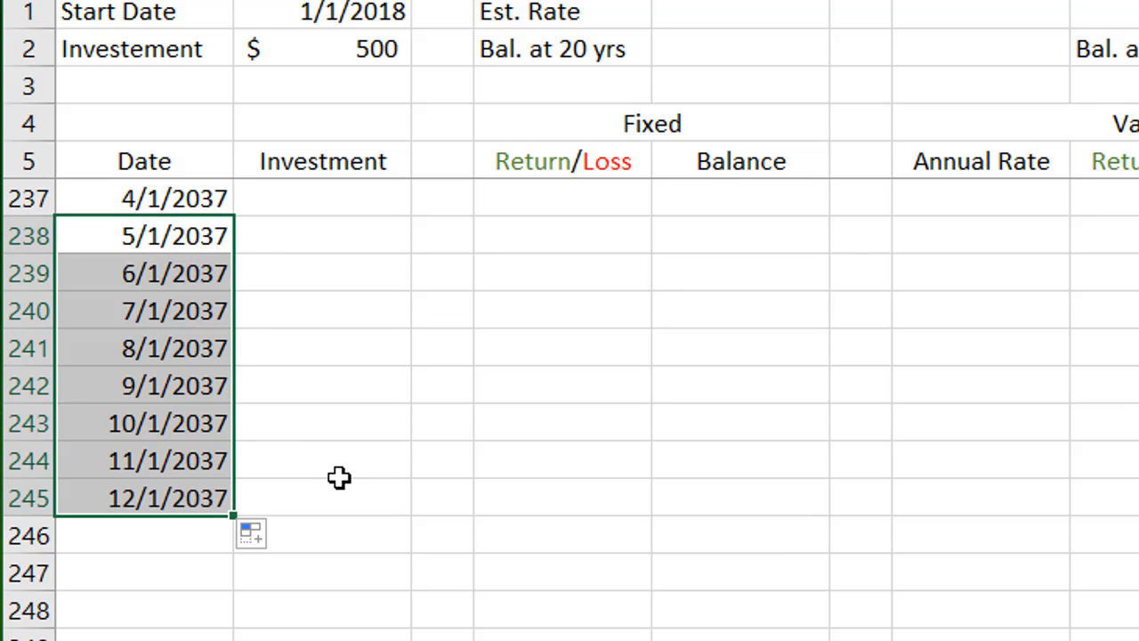
{"action": "left_click_drag", "start_coordinate": [162, 503], "coordinate": [156, 210]}
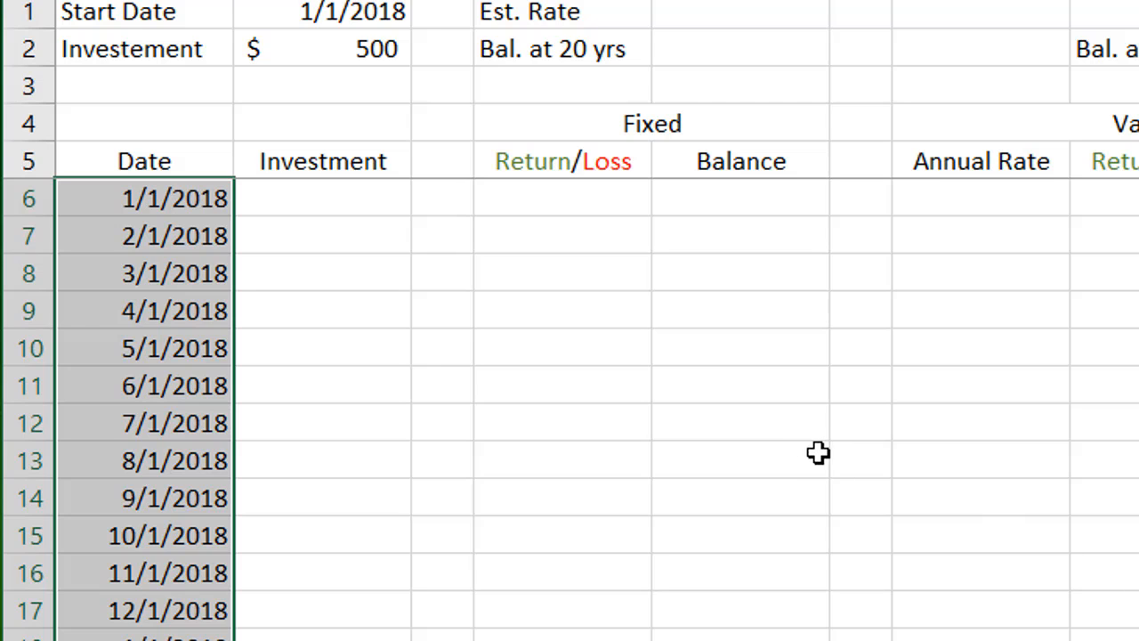
{"action": "left_click", "coordinate": [418, 382]}
Link the first Investment cell, B6, to the investment amount in B2.
{"action": "left_click", "coordinate": [347, 213]}
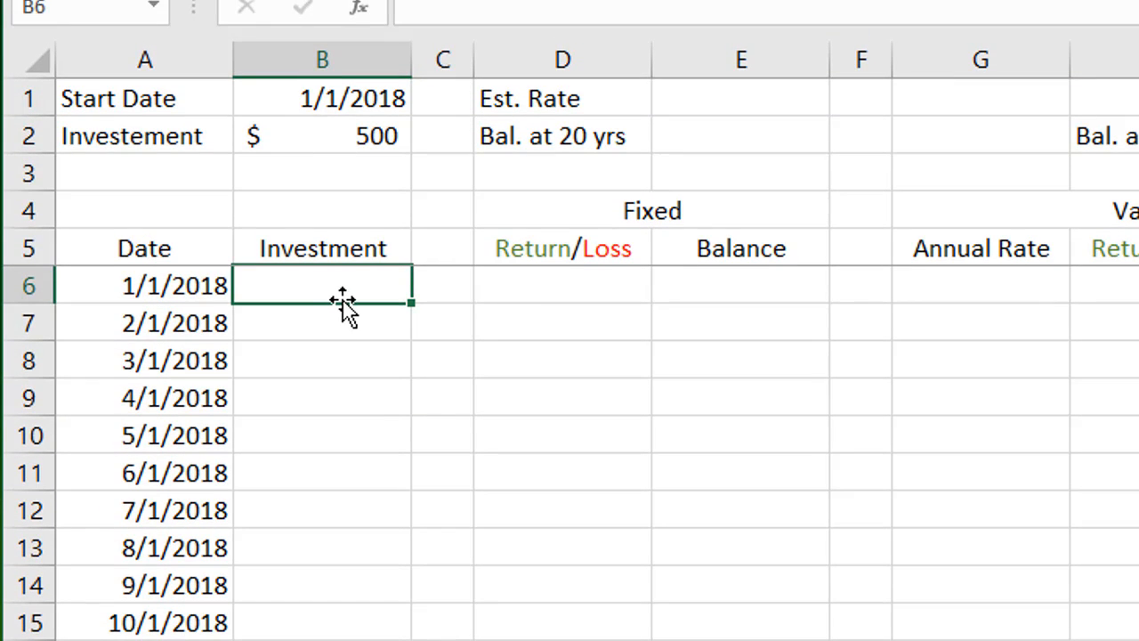
{"action": "type", "text": "="}
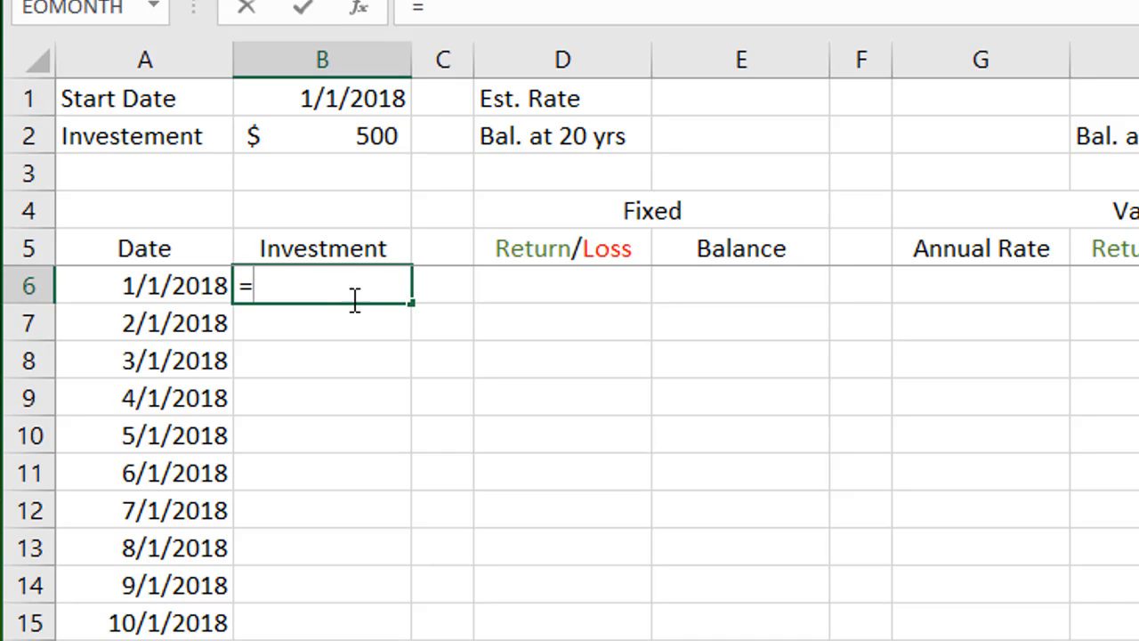
{"action": "left_click", "coordinate": [378, 140]}
{"action": "key", "text": "Return"}
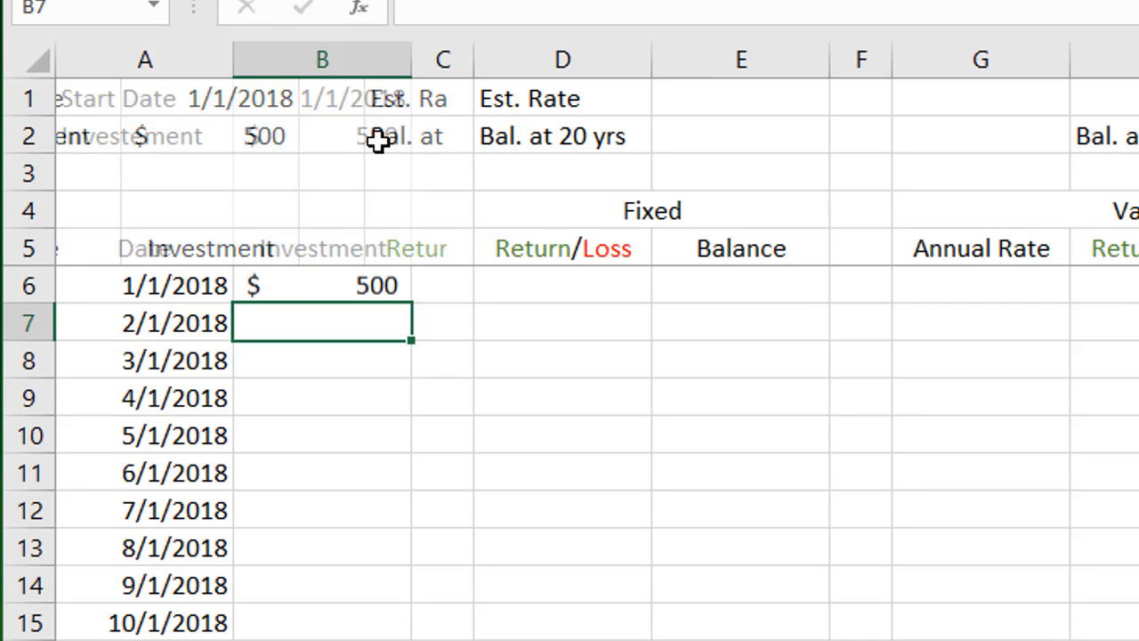
Set B7 to =B6 and fill the formula down the Investment column alongside the dates.
{"action": "type", "text": "="}
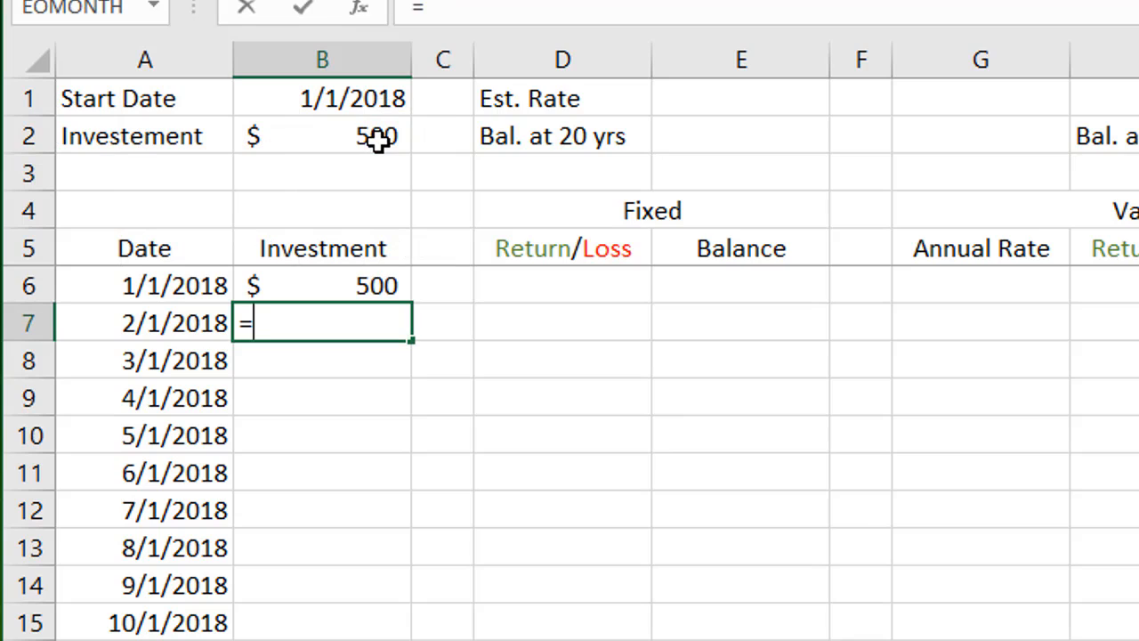
{"action": "left_click", "coordinate": [369, 279]}
{"action": "key", "text": "Return"}
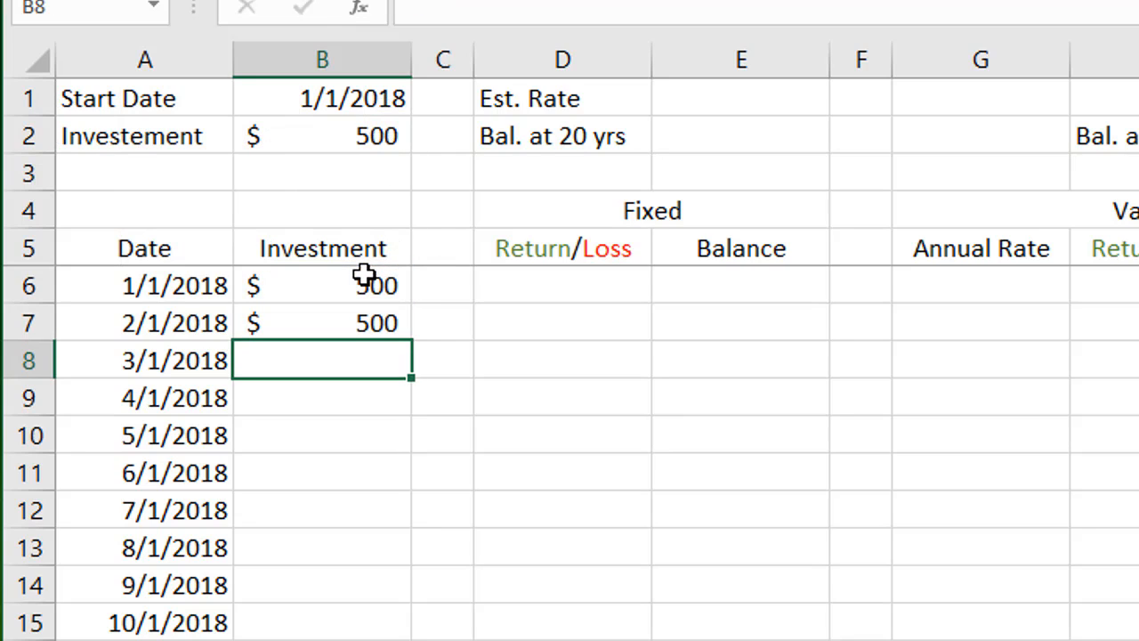
{"action": "left_click", "coordinate": [385, 326]}
{"action": "double_click", "coordinate": [410, 341]}
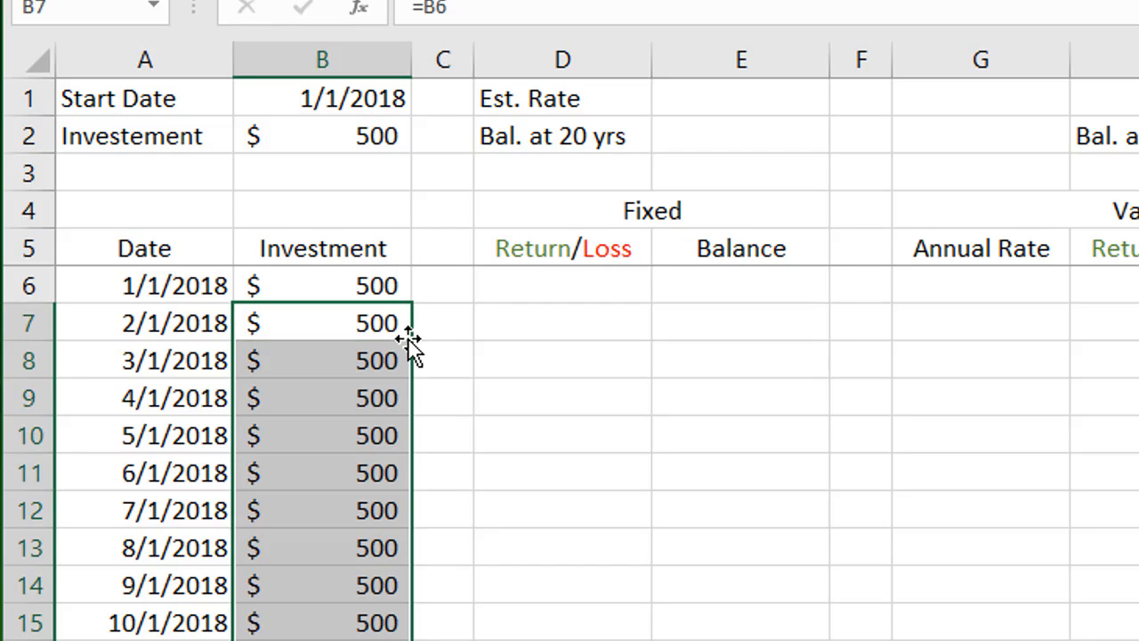
Set the investment amount in B2 to 600 to test the linked column.
{"action": "left_click", "coordinate": [376, 138]}
{"action": "type", "text": "600"}
{"action": "key", "text": "Return"}
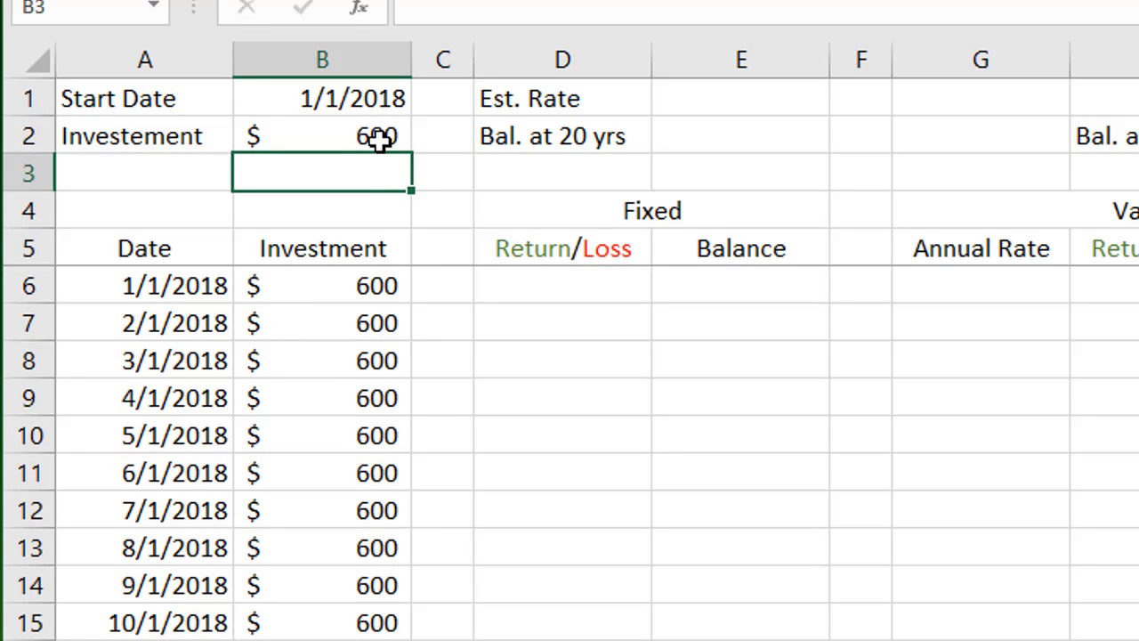
Set the investment amount in B2 back to 500.
{"action": "left_click", "coordinate": [378, 141]}
{"action": "type", "text": "500"}
{"action": "key", "text": "Return"}
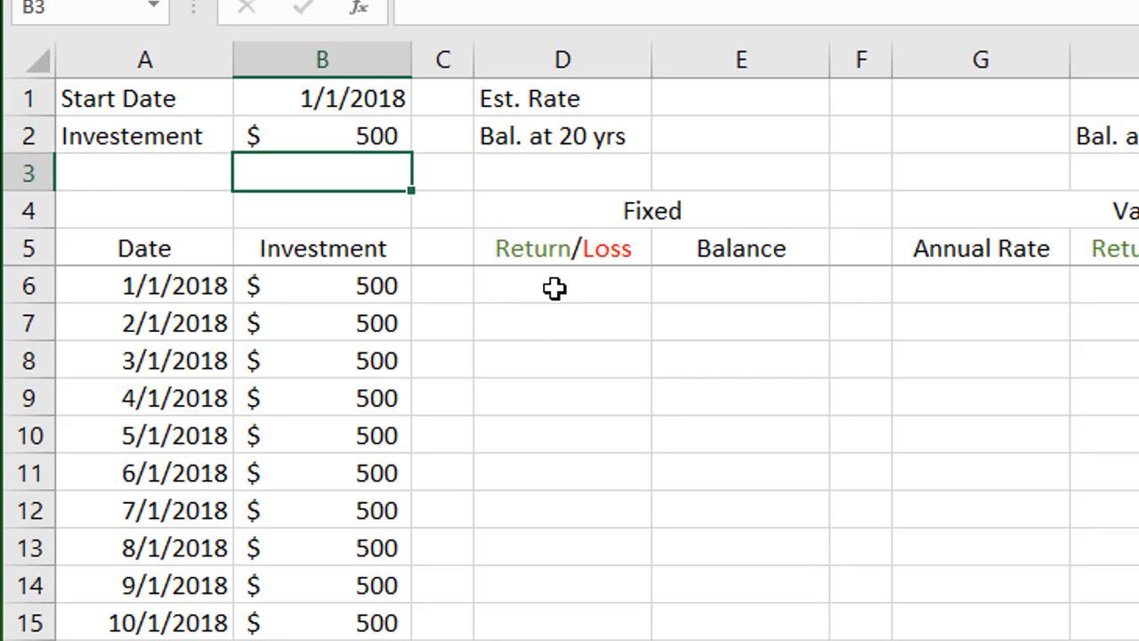
Set the Est. Rate in E1 to 12%.
{"action": "left_click", "coordinate": [678, 104]}
{"action": "type", "text": "12%"}
{"action": "key", "text": "Return"}
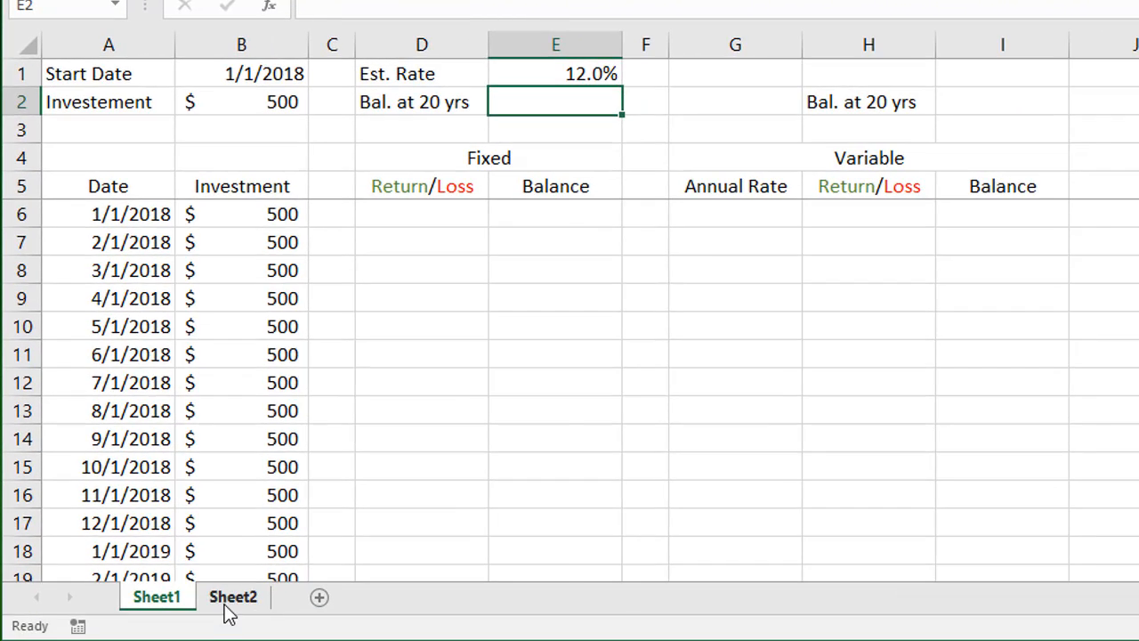
Check the average of the 1988 to 2017 annual returns in B2:B31 on Sheet2.
{"action": "left_click", "coordinate": [230, 610]}
{"action": "left_click", "coordinate": [448, 318]}
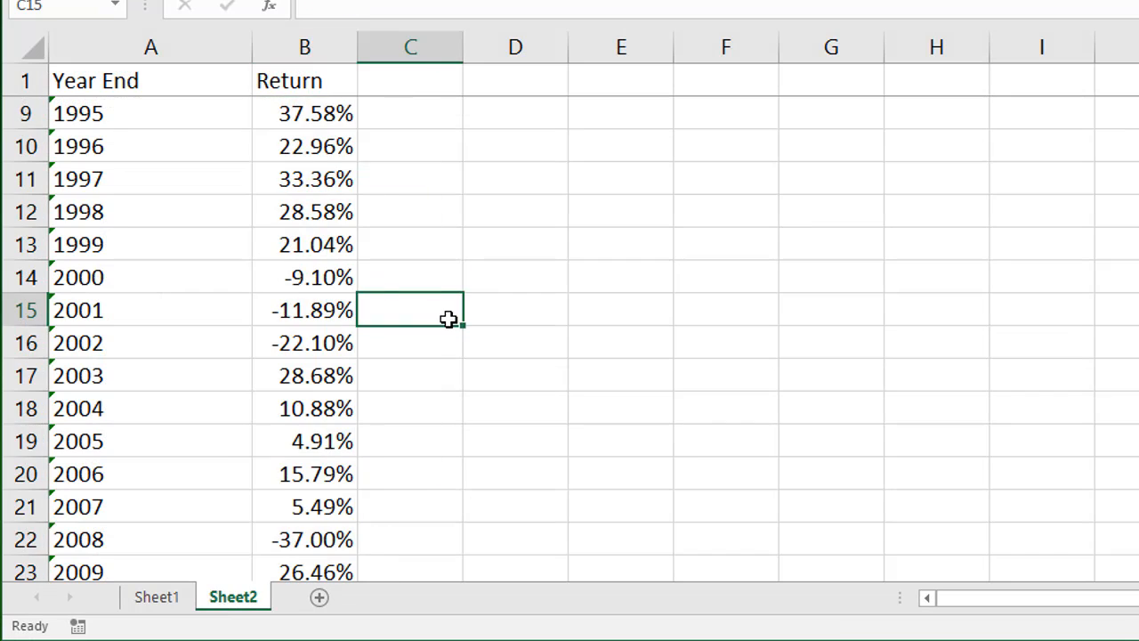
{"action": "scroll", "coordinate": [448, 318], "scroll_direction": "up", "scroll_amount": 3}
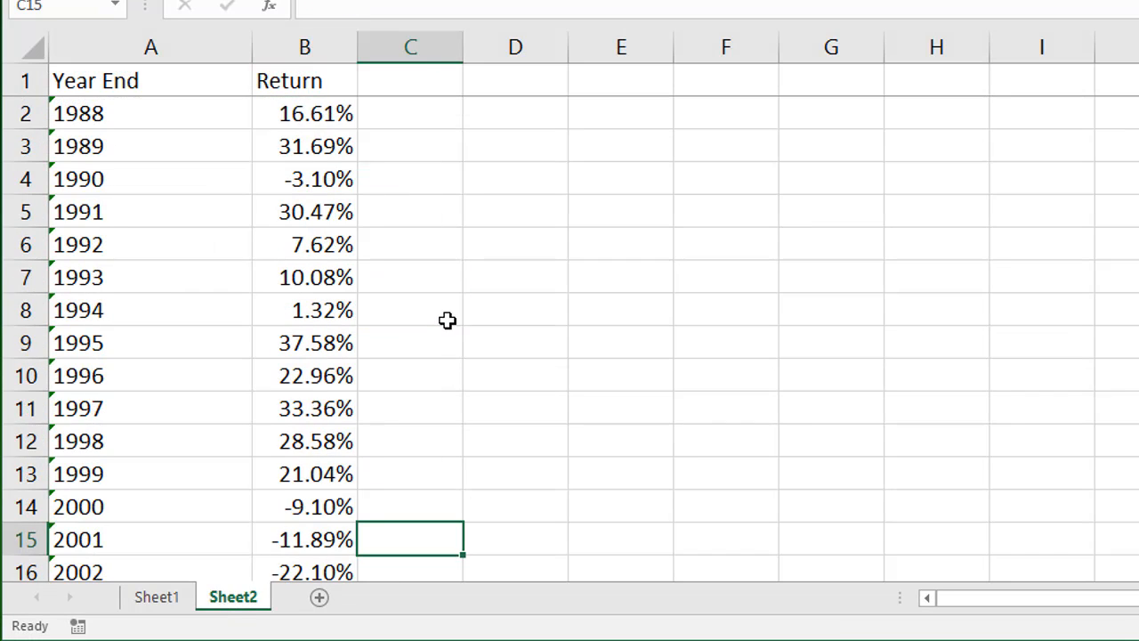
{"action": "left_click_drag", "start_coordinate": [287, 113], "coordinate": [300, 508]}
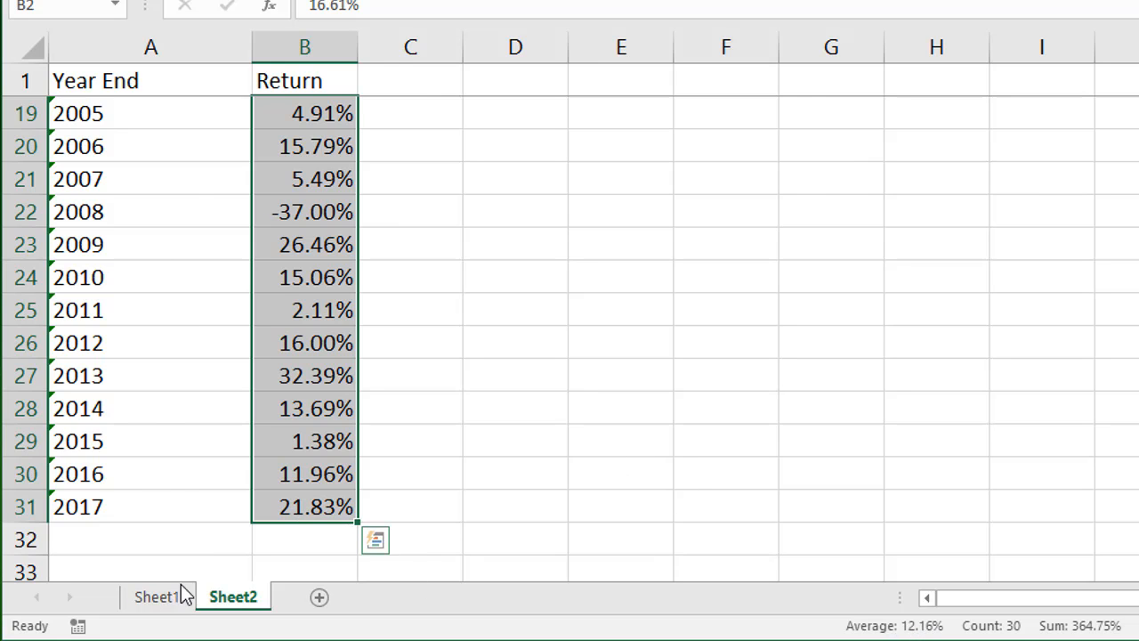
Set the Est. Rate in E1 on Sheet1 to 12.1%.
{"action": "left_click", "coordinate": [148, 601]}
{"action": "left_click", "coordinate": [577, 75]}
{"action": "type", "text": "12."}
{"action": "type", "text": "1"}
{"action": "key", "text": "Return"}
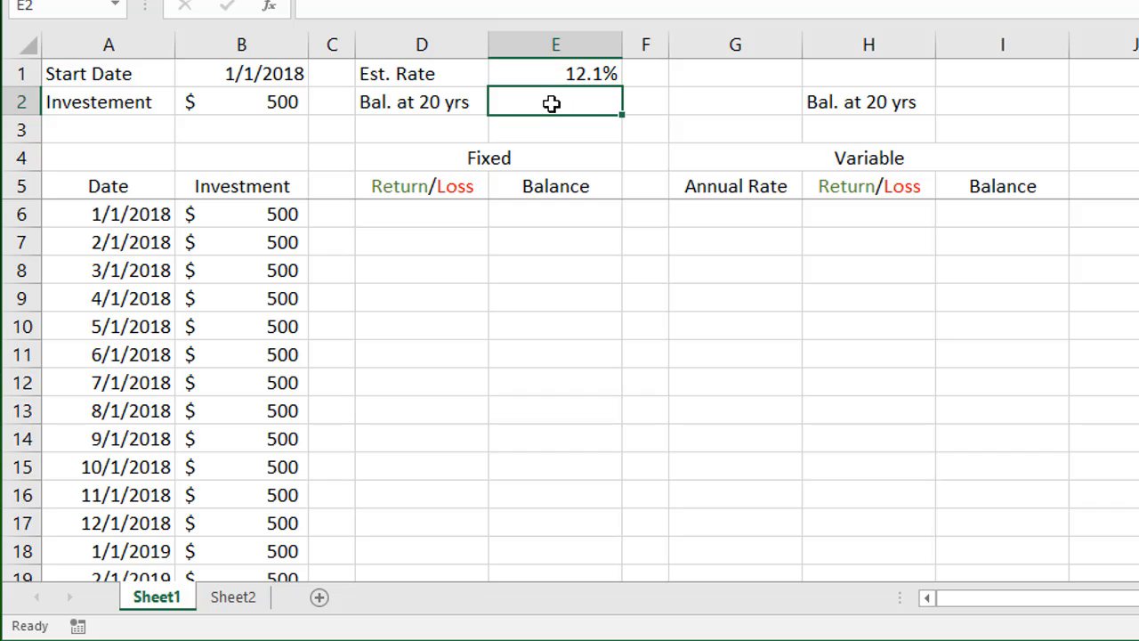
Link the fixed Bal. at 20 yrs cell, E2, to the final row's Balance cell, E245.
{"action": "type", "text": "="}
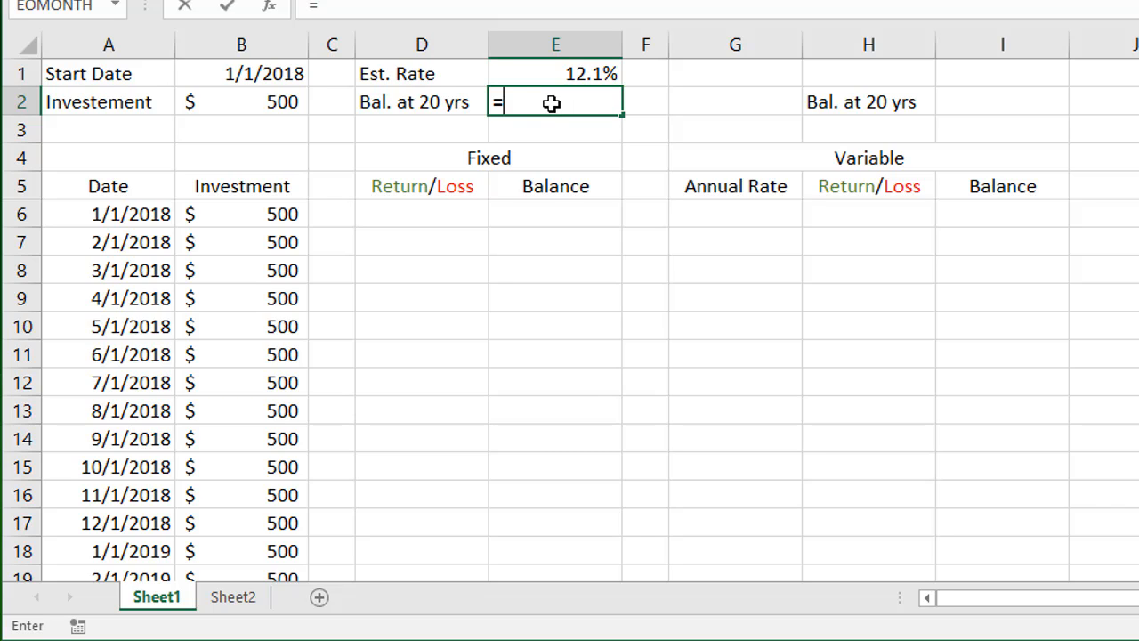
{"action": "scroll", "coordinate": [621, 272], "scroll_direction": "down", "scroll_amount": 13}
{"action": "scroll", "coordinate": [614, 292], "scroll_direction": "down", "scroll_amount": 20}
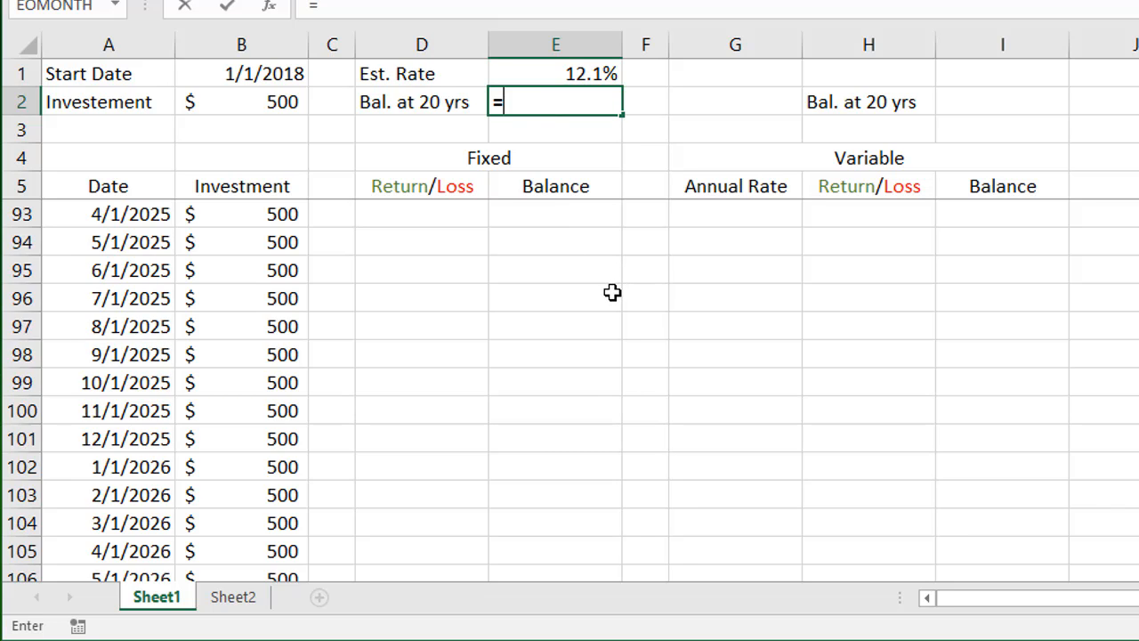
{"action": "scroll", "coordinate": [612, 292], "scroll_direction": "down", "scroll_amount": 18}
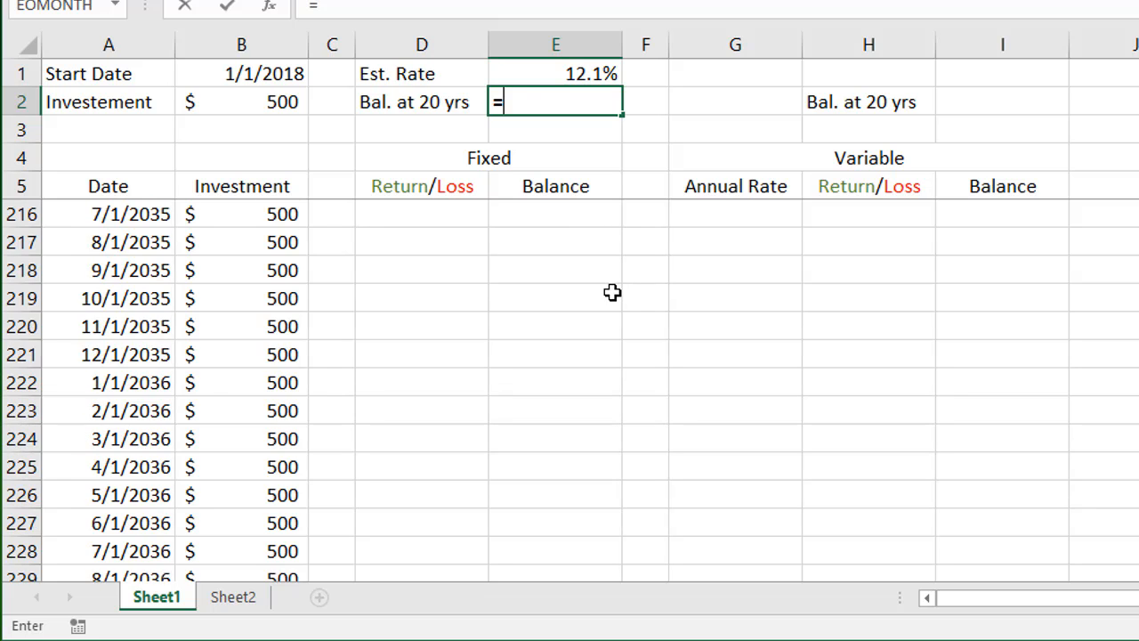
{"action": "left_click", "coordinate": [572, 270]}
{"action": "key", "text": "Return"}
{"action": "scroll", "coordinate": [571, 391], "scroll_direction": "up", "scroll_amount": 20}
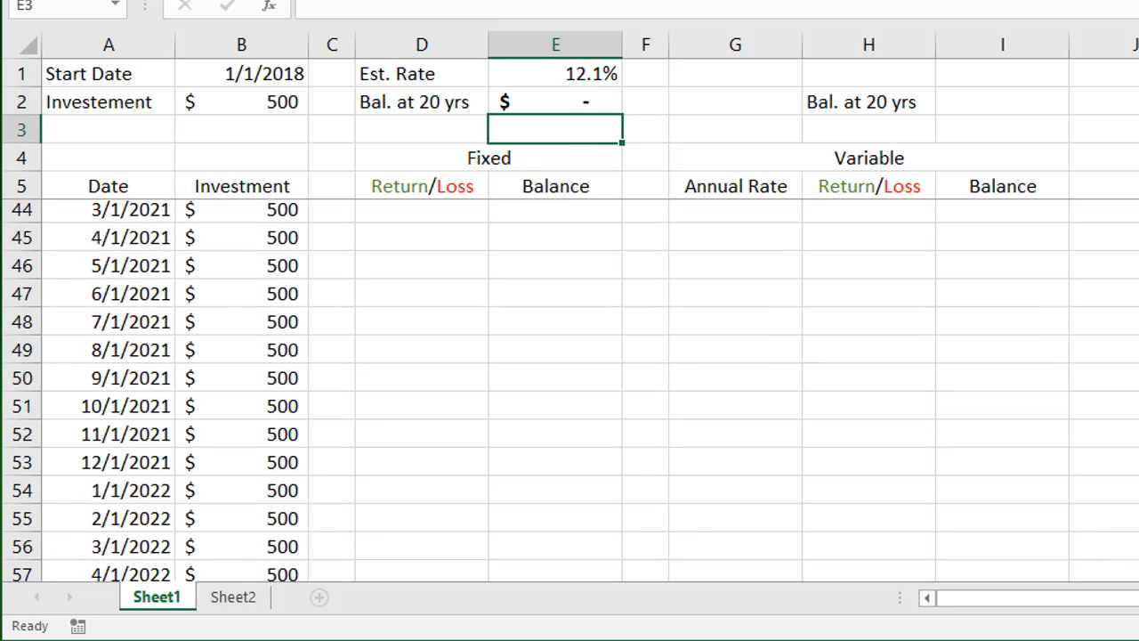
Enter the first fixed Return/Loss formula in D6 as =($E$1/12)*B6, with an absolute reference to the rate.
{"action": "left_click", "coordinate": [434, 215]}
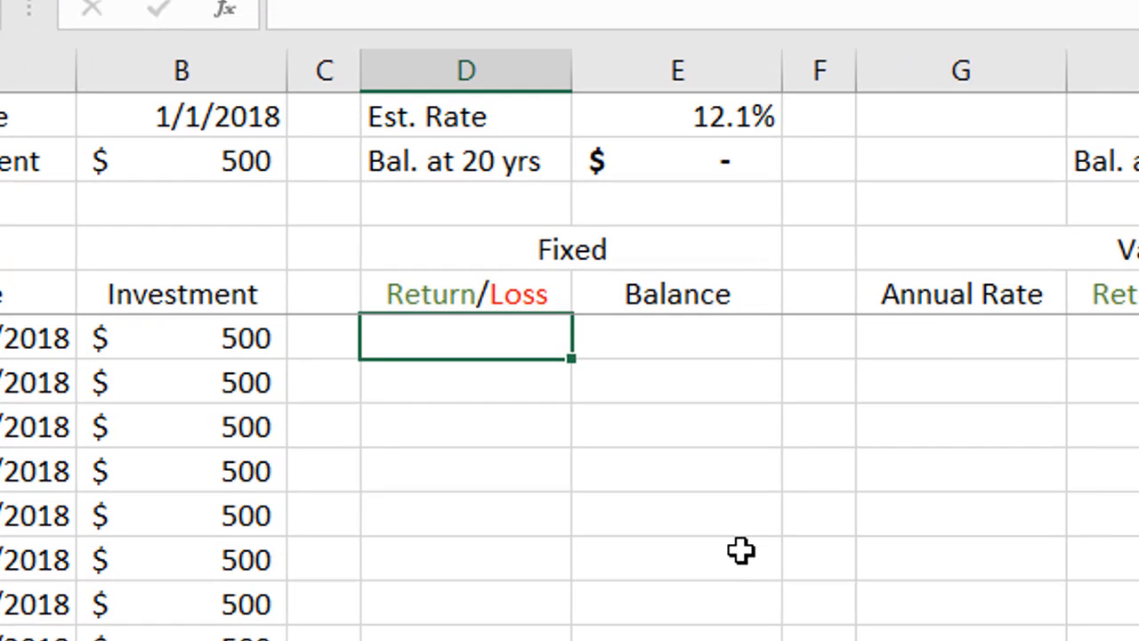
{"action": "type", "text": "=("}
{"action": "left_click", "coordinate": [710, 119]}
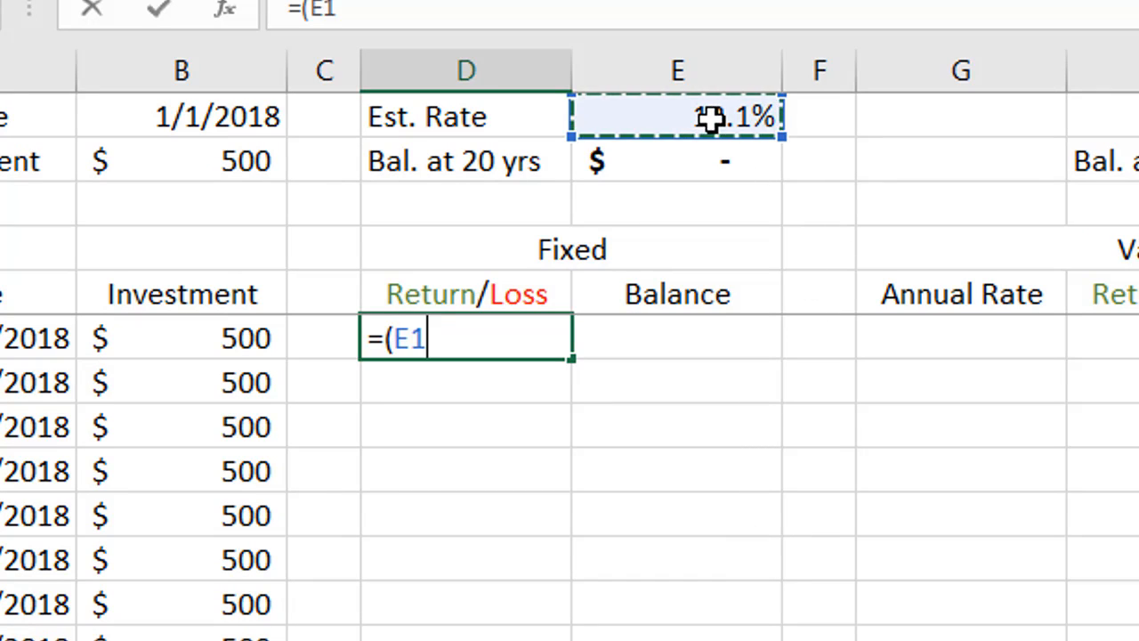
{"action": "key", "text": "F4"}
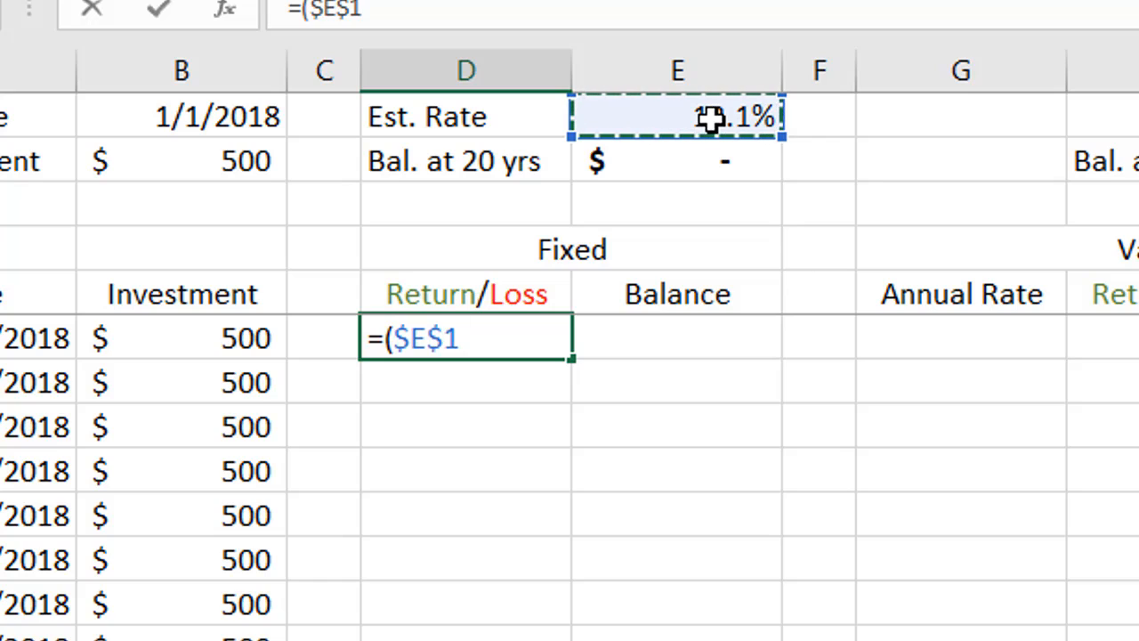
{"action": "type", "text": "/12)*"}
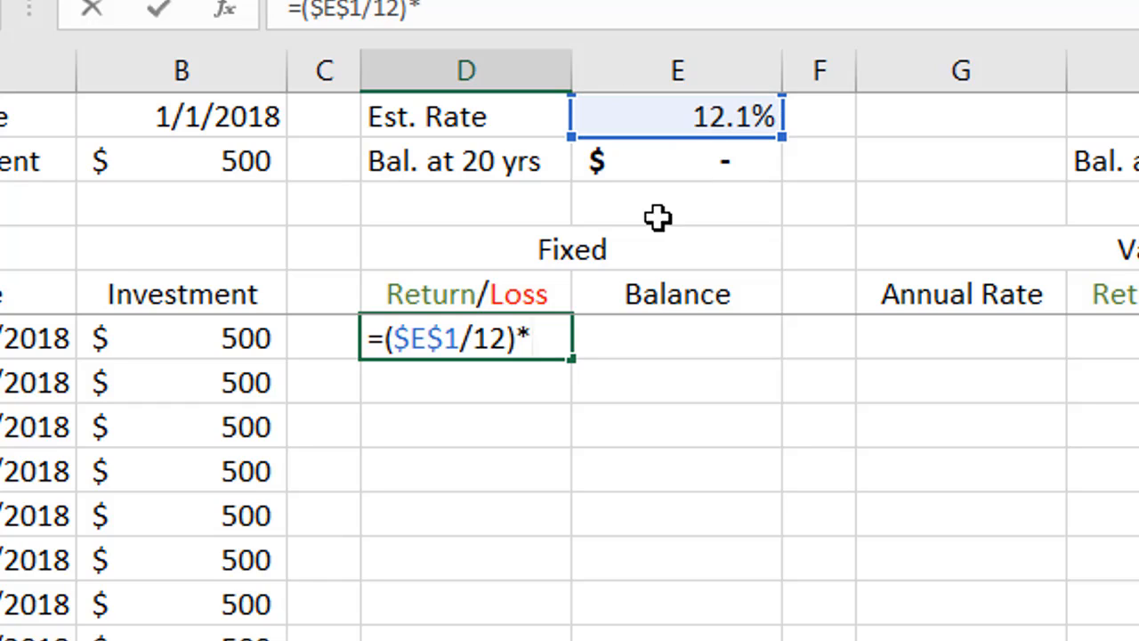
{"action": "left_click", "coordinate": [242, 339]}
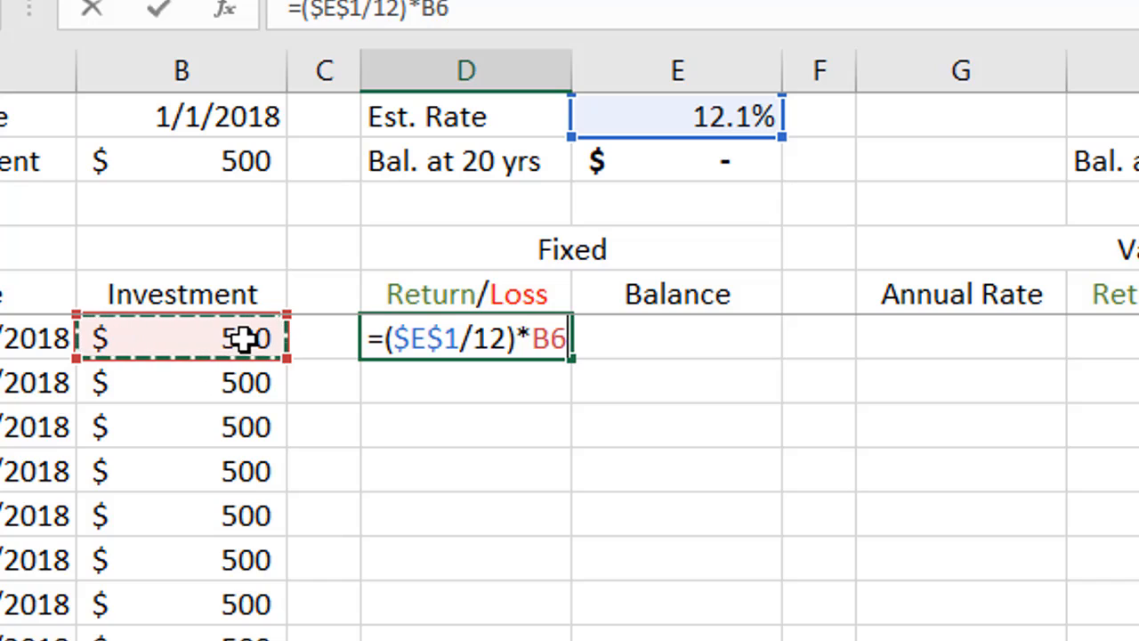
{"action": "key", "text": "Return"}
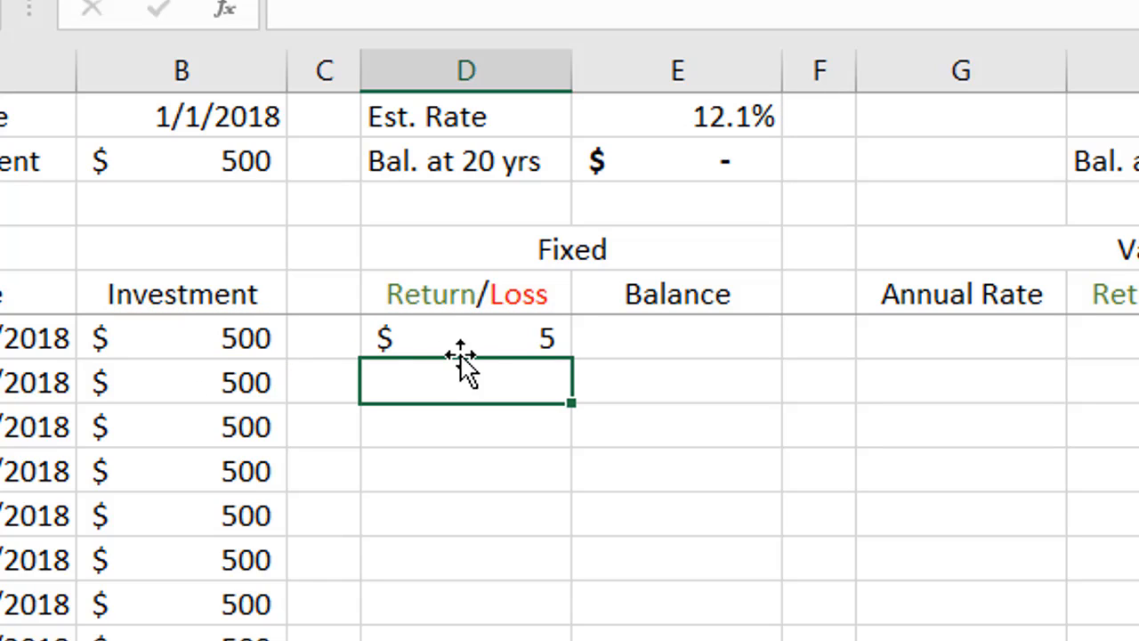
Enter the first fixed Balance formula in E6 as =B6+D6.
{"action": "left_click", "coordinate": [635, 341]}
{"action": "type", "text": "="}
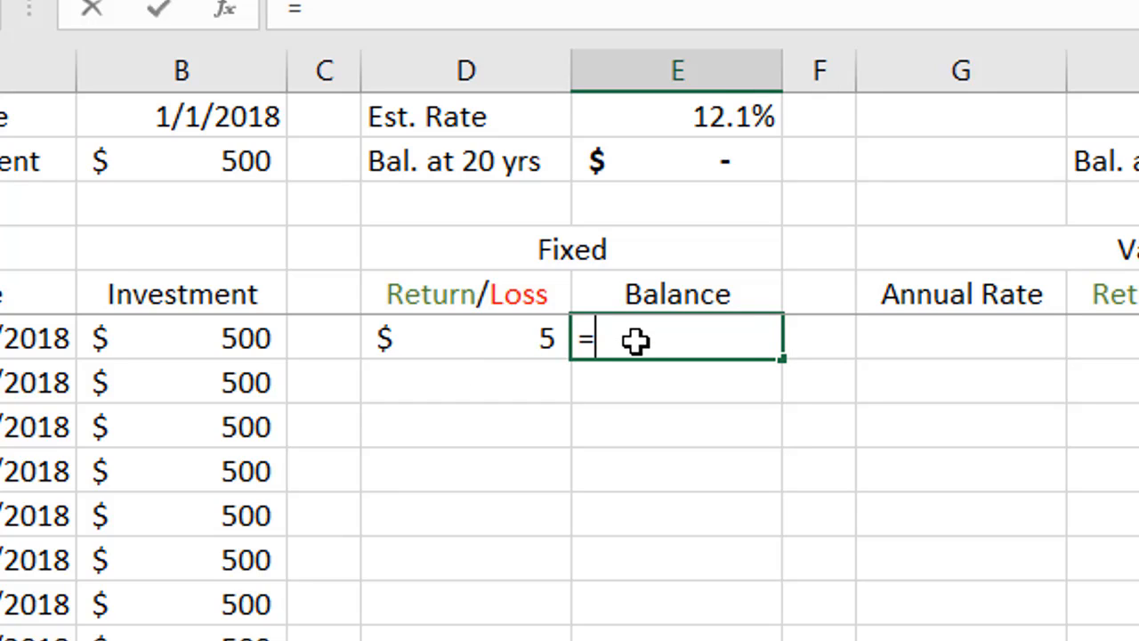
{"action": "left_click", "coordinate": [247, 341]}
{"action": "type", "text": "+"}
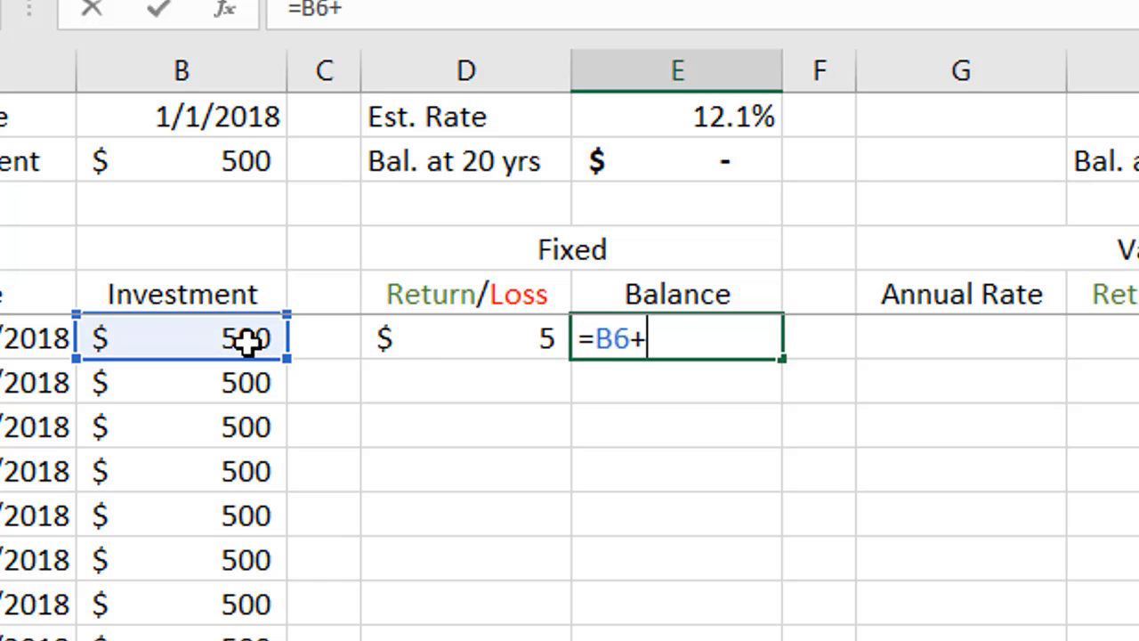
{"action": "left_click", "coordinate": [467, 352]}
{"action": "key", "text": "Return"}
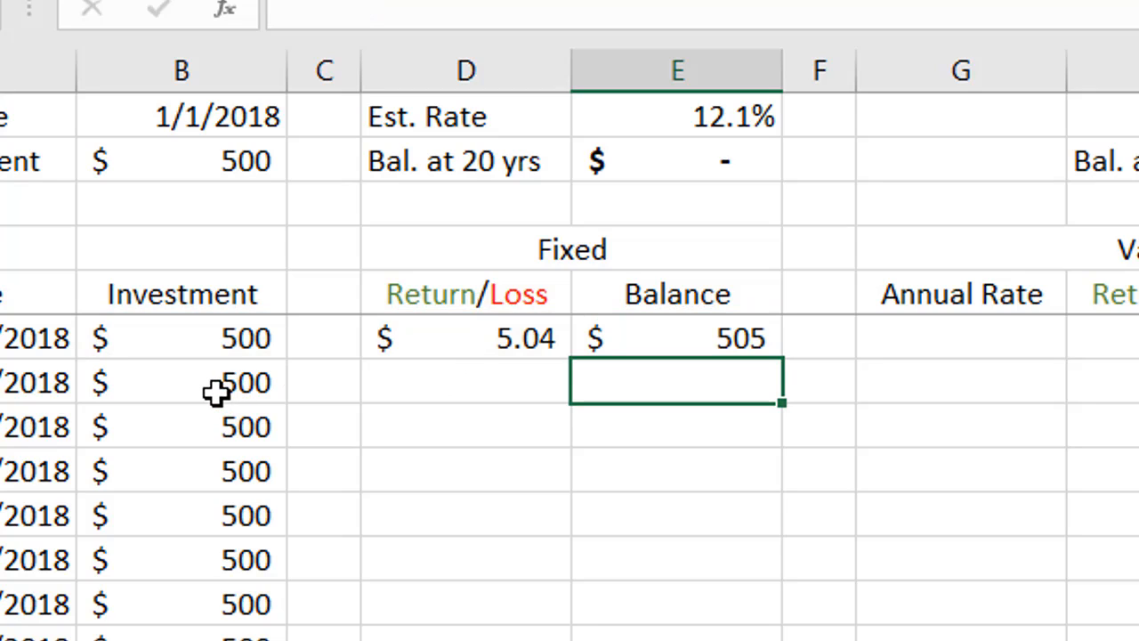
Enter the second-month fixed Return/Loss formula in D7 as =($E$1/12)*(E6+B7).
{"action": "left_click", "coordinate": [442, 383]}
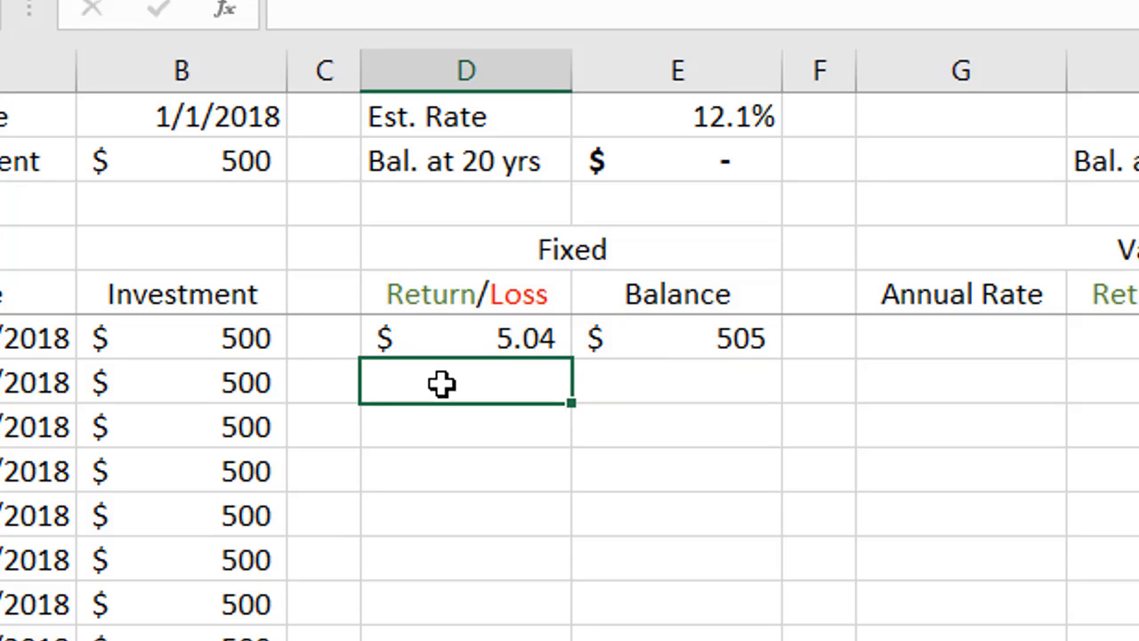
{"action": "type", "text": "=("}
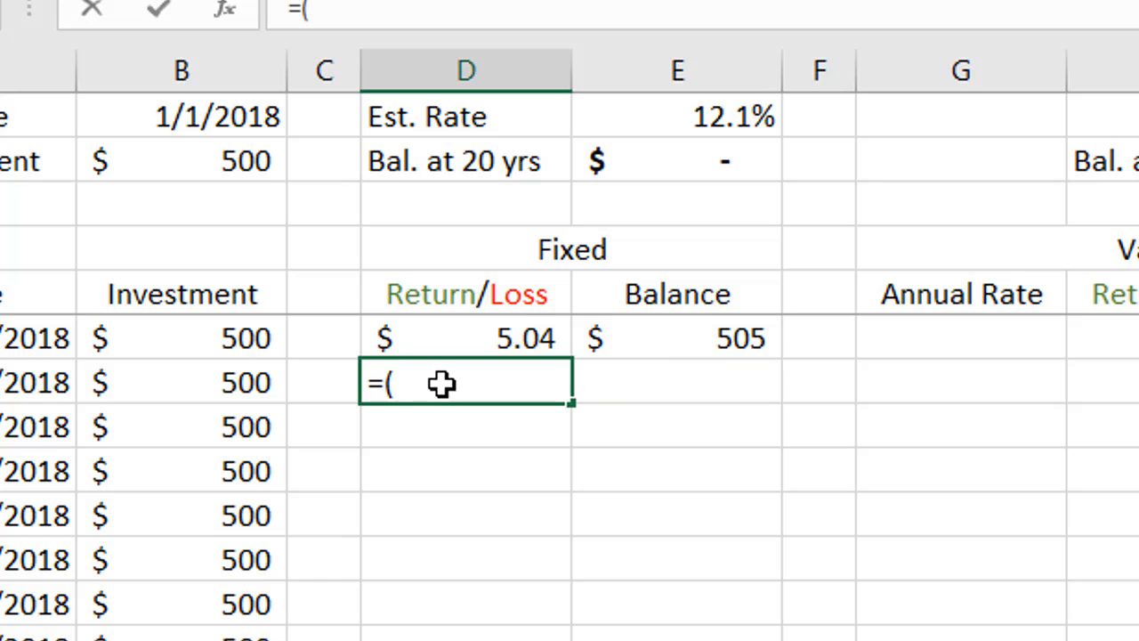
{"action": "left_click", "coordinate": [739, 118]}
{"action": "key", "text": "F4"}
{"action": "type", "text": "/12)"}
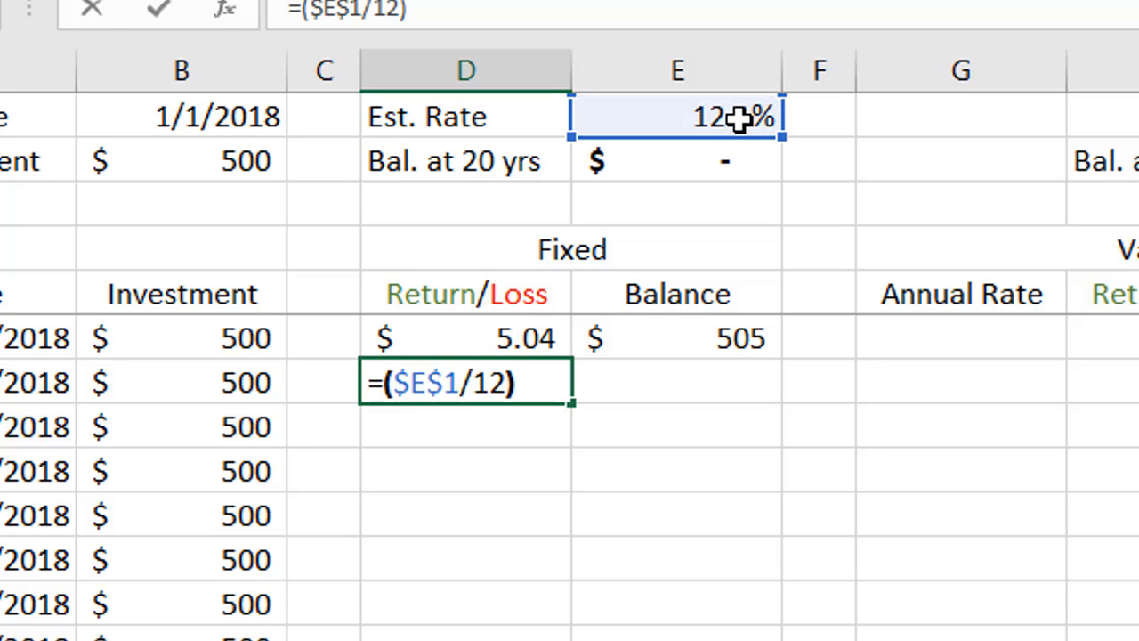
{"action": "type", "text": "*("}
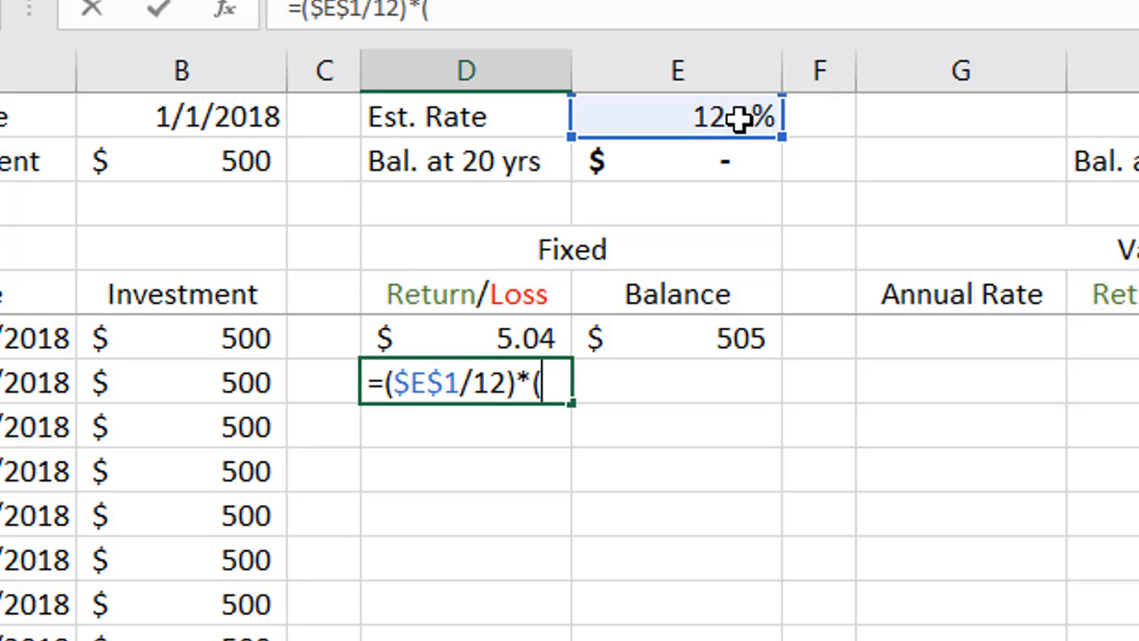
{"action": "left_click", "coordinate": [746, 340]}
{"action": "type", "text": "+"}
{"action": "left_click", "coordinate": [248, 386]}
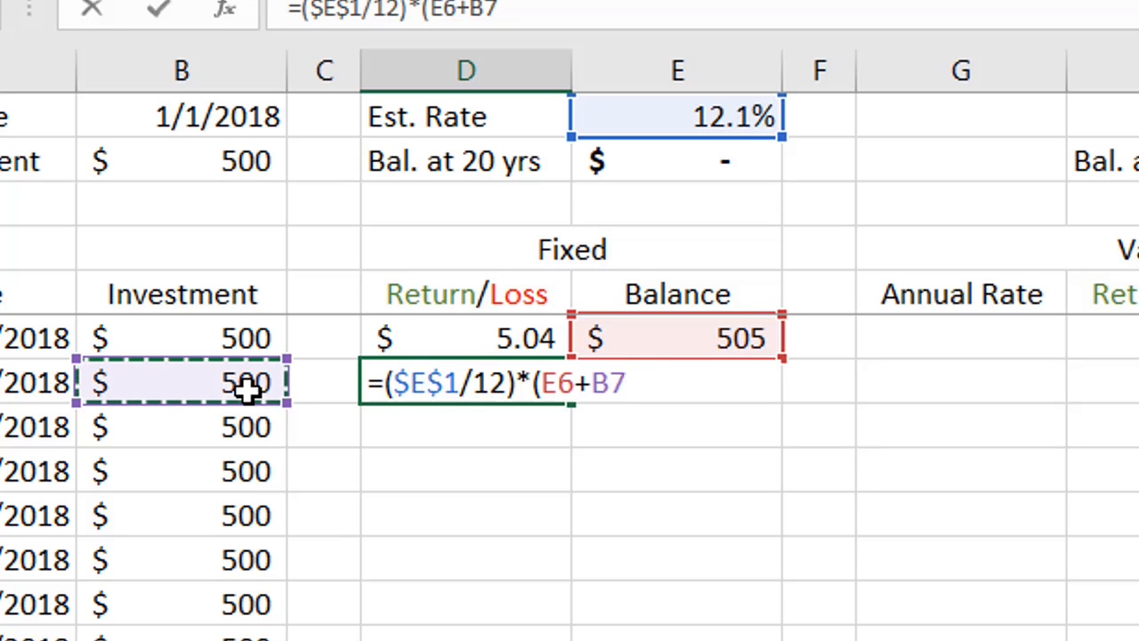
{"action": "type", "text": ")"}
{"action": "key", "text": "Return"}
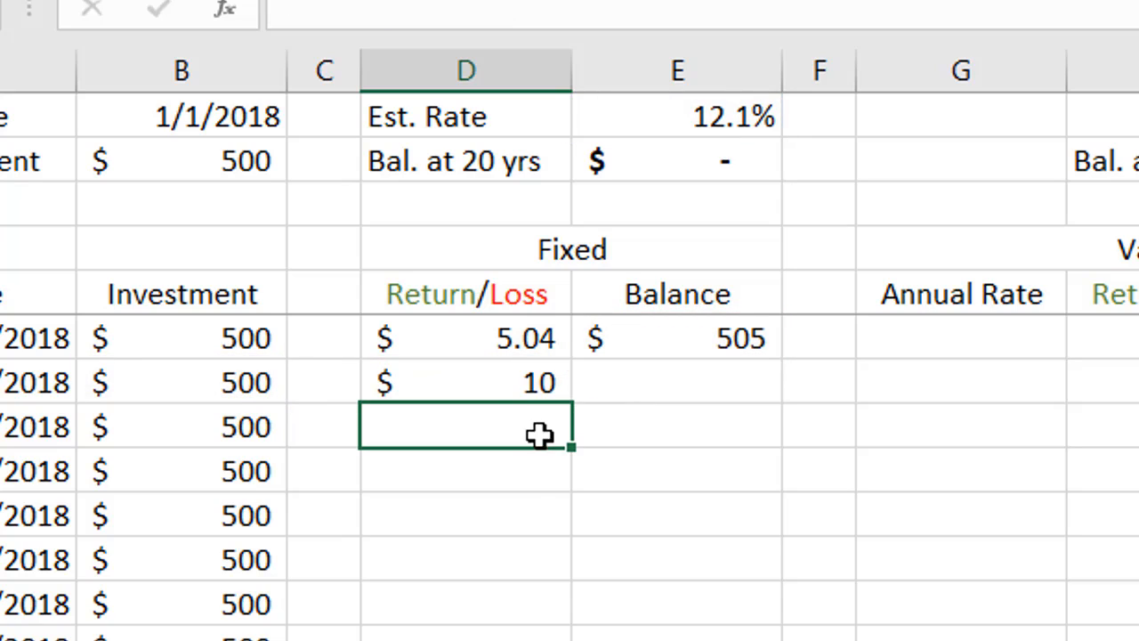
Enter the second-month fixed Balance formula in E7 as =E6+B7+D7.
{"action": "left_click", "coordinate": [676, 385]}
{"action": "type", "text": "="}
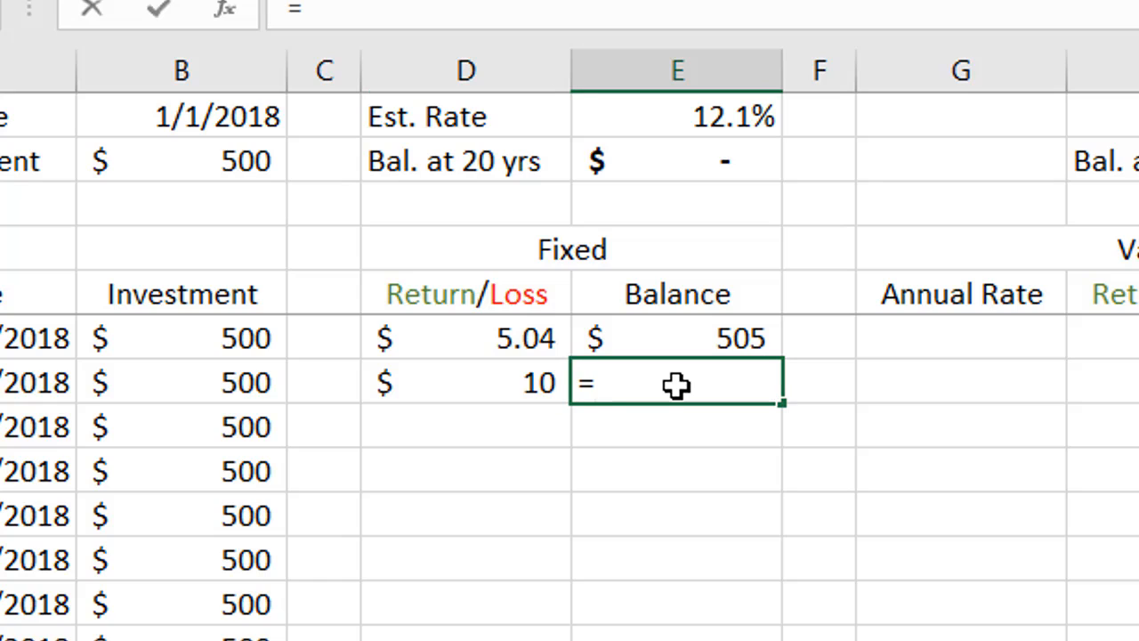
{"action": "left_click", "coordinate": [718, 338]}
{"action": "type", "text": "+"}
{"action": "left_click", "coordinate": [261, 382]}
{"action": "type", "text": "+"}
{"action": "left_click", "coordinate": [458, 383]}
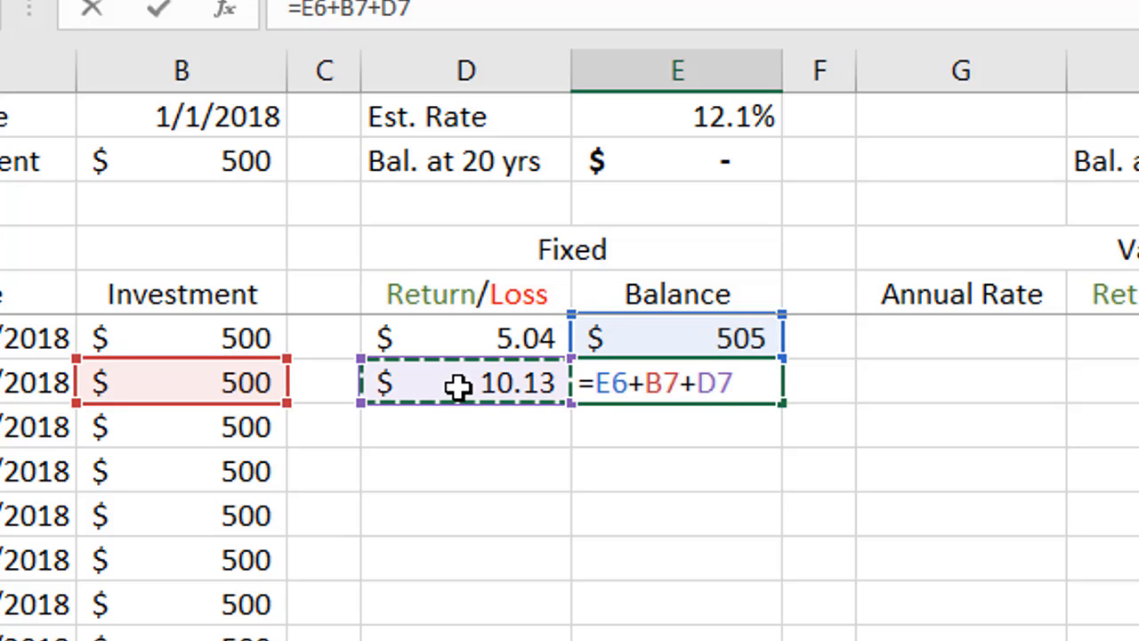
{"action": "key", "text": "Return"}
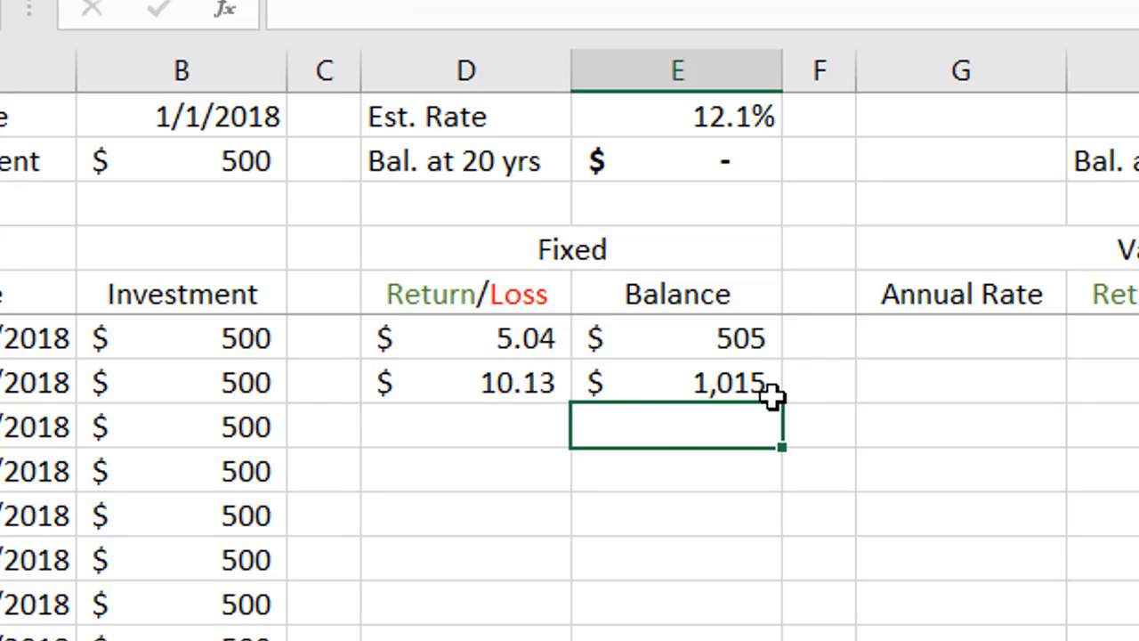
Fill the fixed Return/Loss and Balance formulas in D7:E7 down to the last dated row.
{"action": "left_click", "coordinate": [529, 389]}
{"action": "left_click_drag", "start_coordinate": [519, 389], "coordinate": [712, 389]}
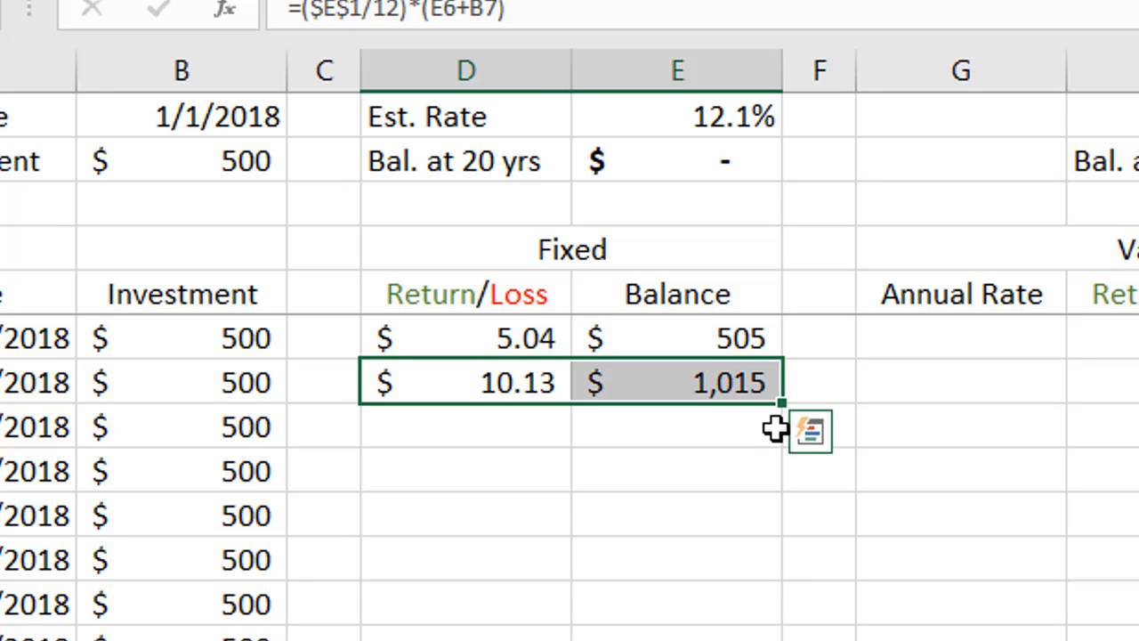
{"action": "double_click", "coordinate": [763, 405]}
{"action": "left_click_drag", "start_coordinate": [766, 638], "coordinate": [568, 477]}
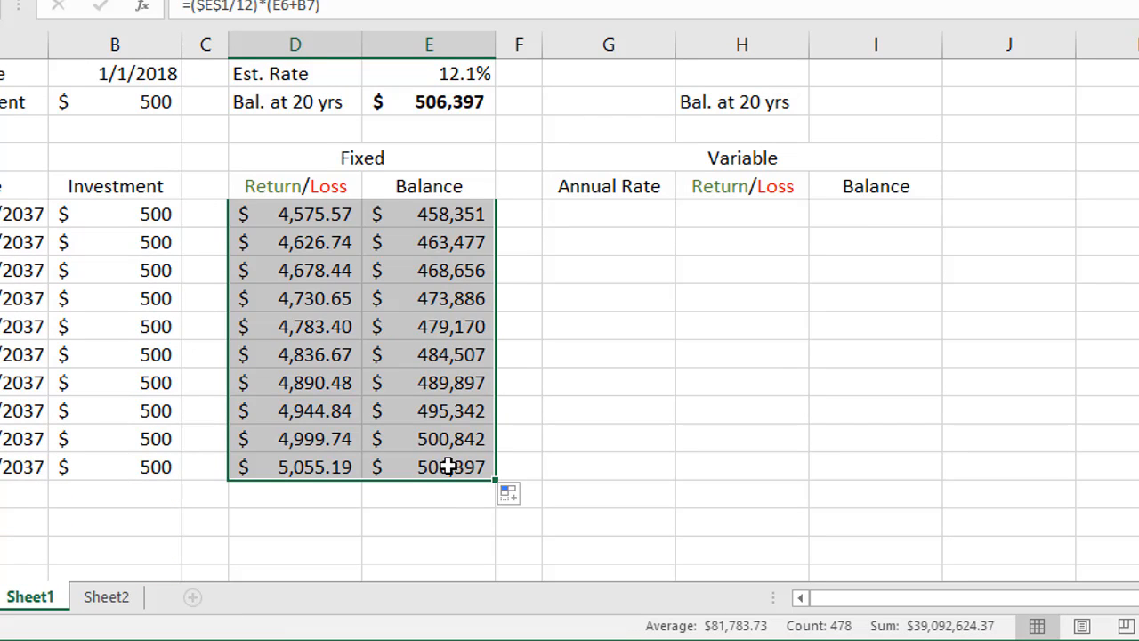
{"action": "scroll", "coordinate": [450, 466], "scroll_direction": "up", "scroll_amount": 20}
{"action": "scroll", "coordinate": [452, 466], "scroll_direction": "up", "scroll_amount": 20}
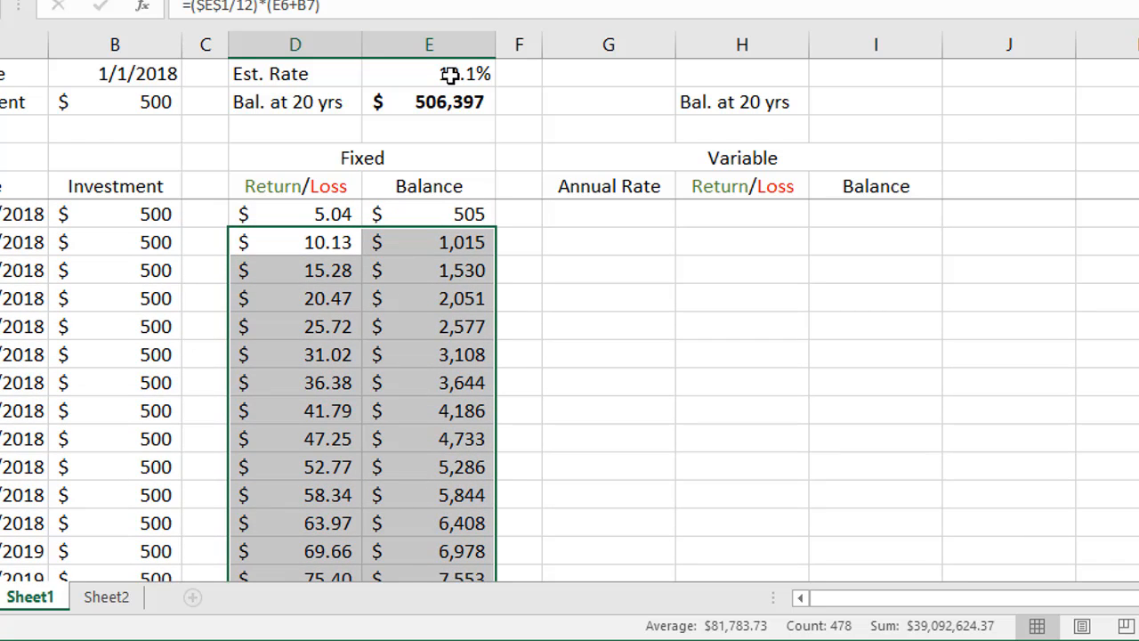
Review the fixed rate in E1 against the 2008 annual return in row 22 of Sheet2.
{"action": "left_click", "coordinate": [336, 248]}
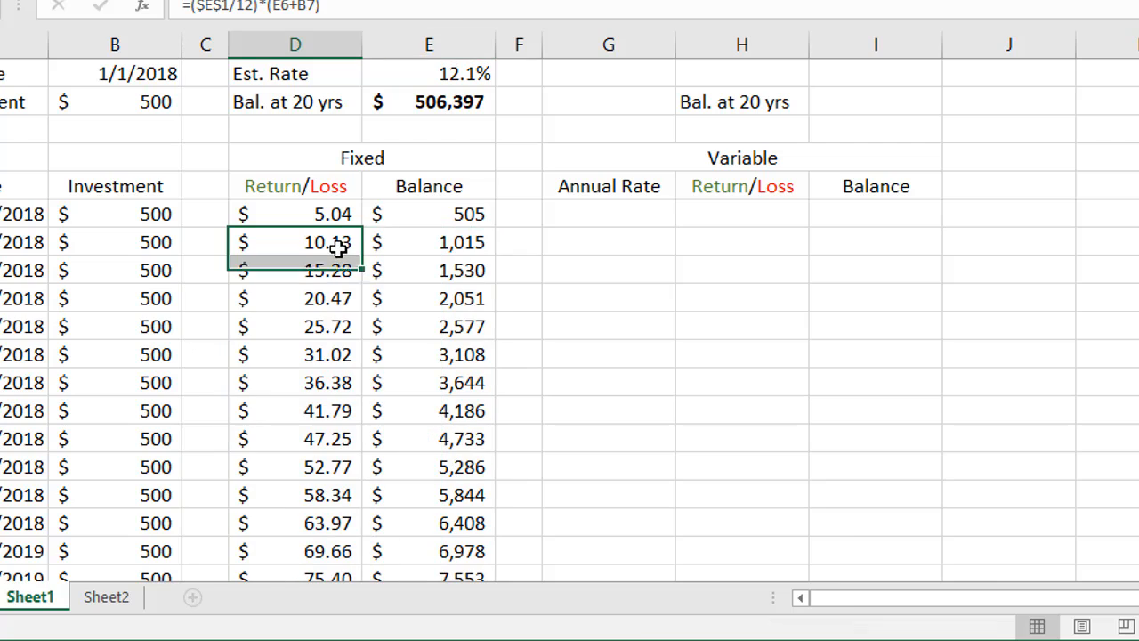
{"action": "left_click", "coordinate": [461, 75]}
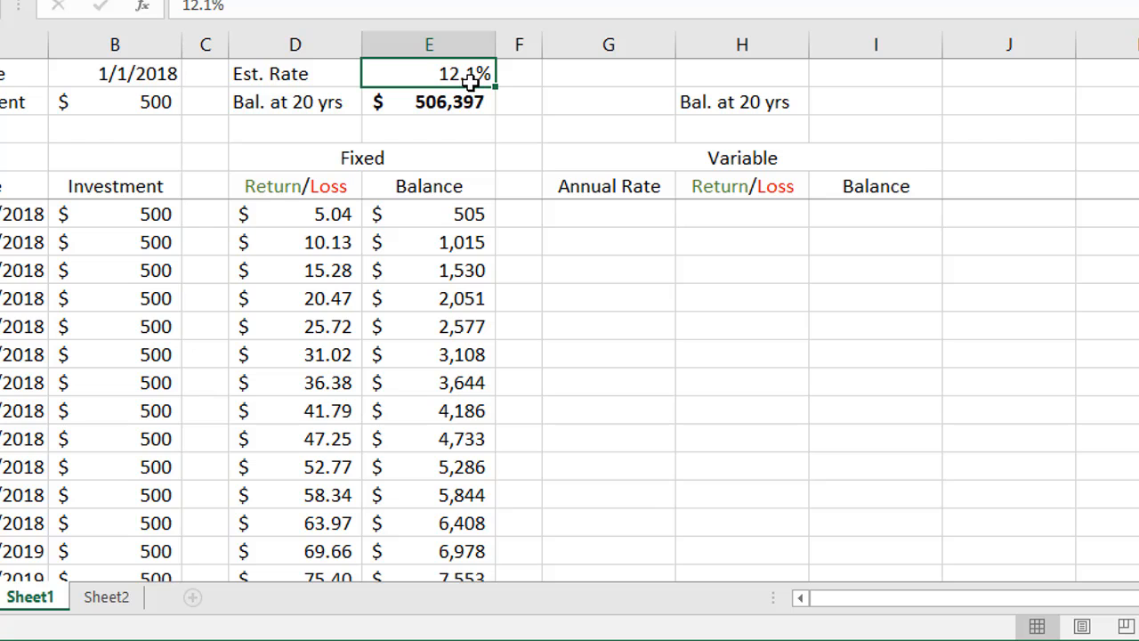
{"action": "left_click", "coordinate": [106, 597]}
{"action": "left_click", "coordinate": [384, 344]}
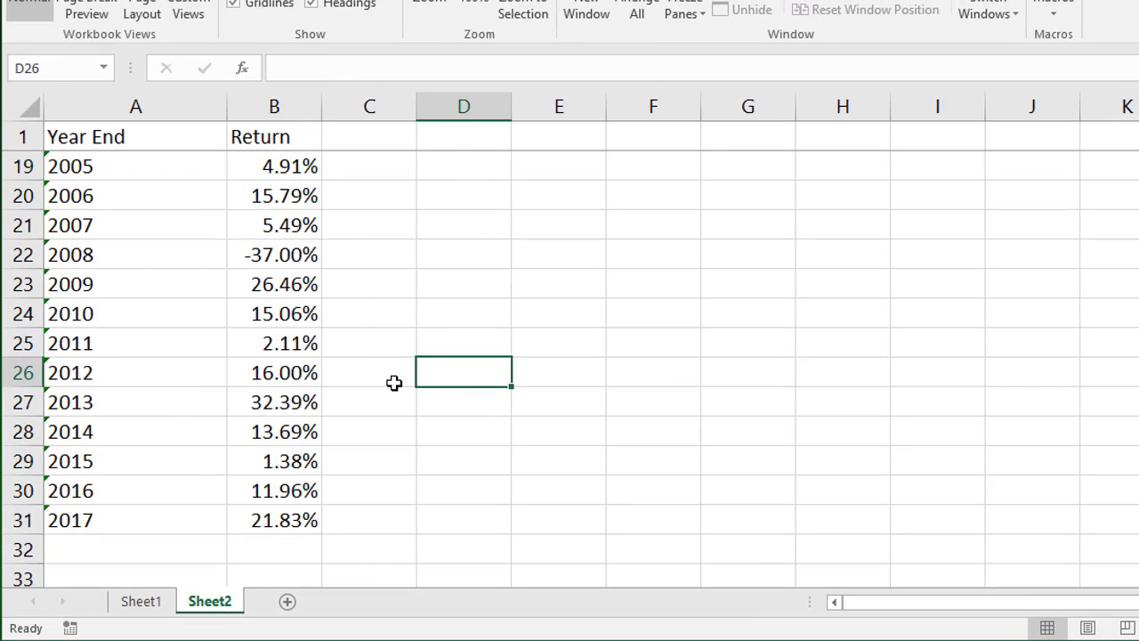
{"action": "left_click_drag", "start_coordinate": [111, 261], "coordinate": [285, 260]}
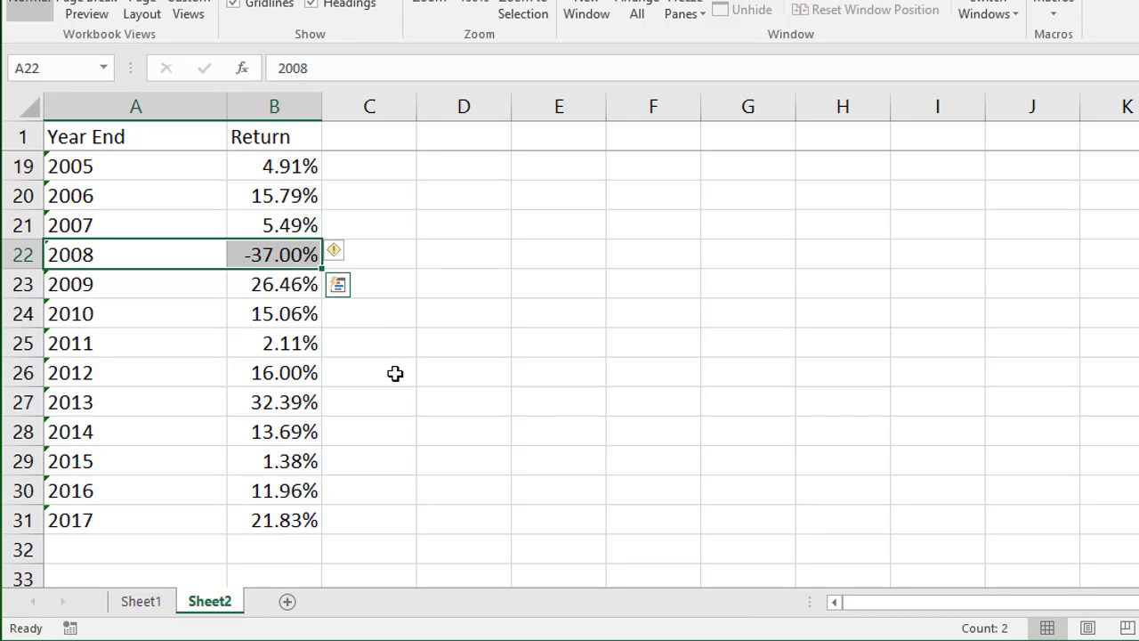
Examine the annual returns on Sheet2 for 2015, 1990, 1994, 1989, 1997 and 2017 to see how they vary.
{"action": "left_click_drag", "start_coordinate": [189, 468], "coordinate": [277, 471]}
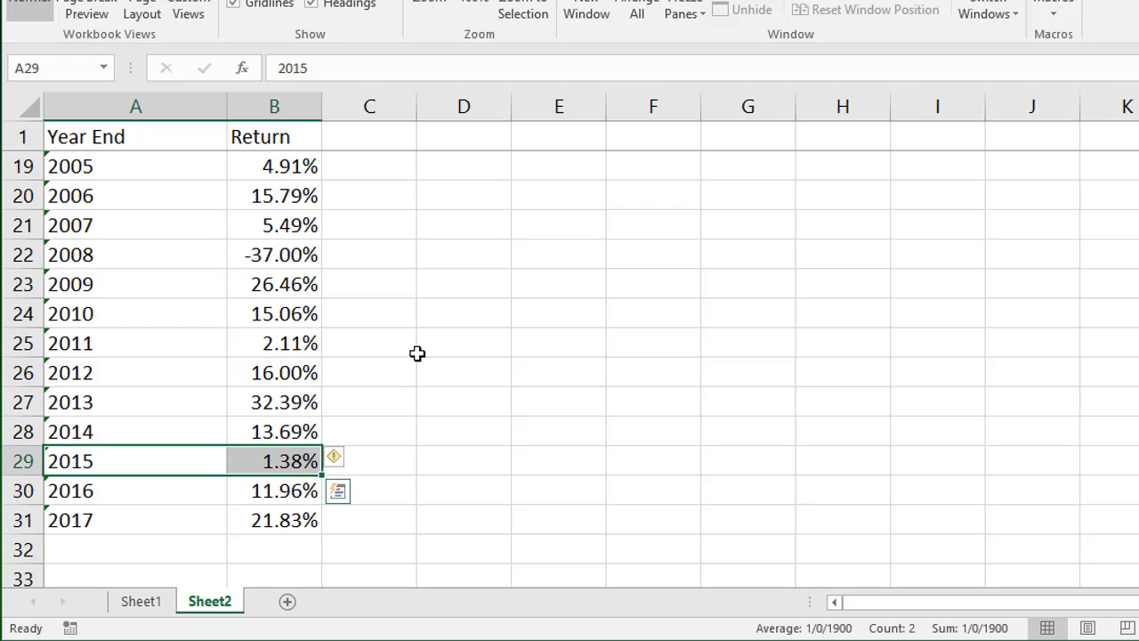
{"action": "scroll", "coordinate": [415, 354], "scroll_direction": "up", "scroll_amount": 6}
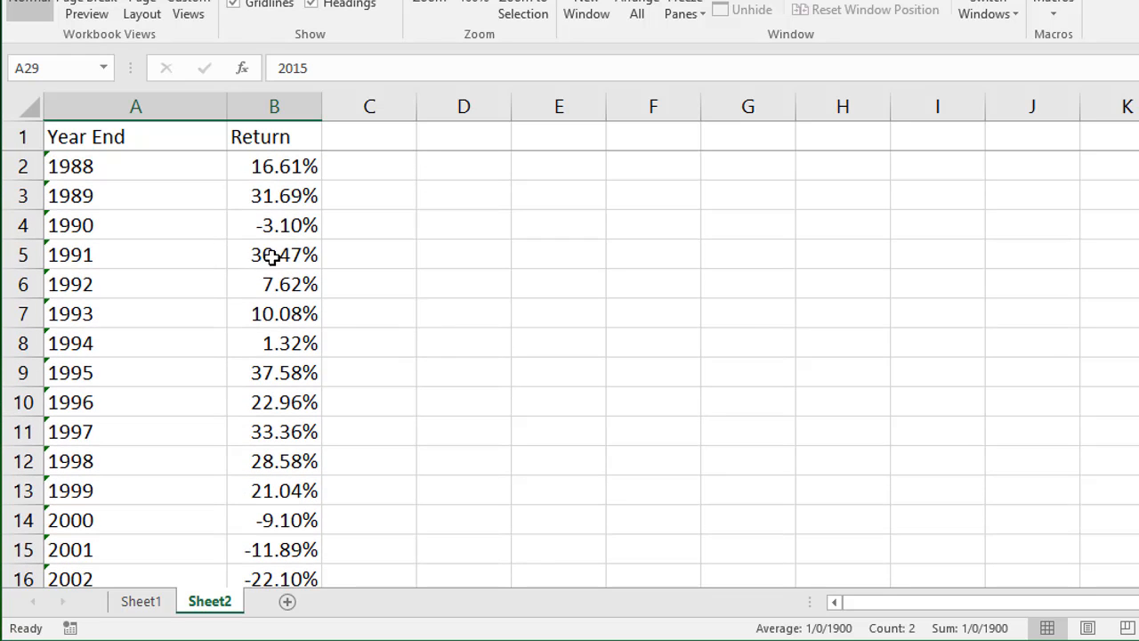
{"action": "left_click_drag", "start_coordinate": [196, 227], "coordinate": [268, 229]}
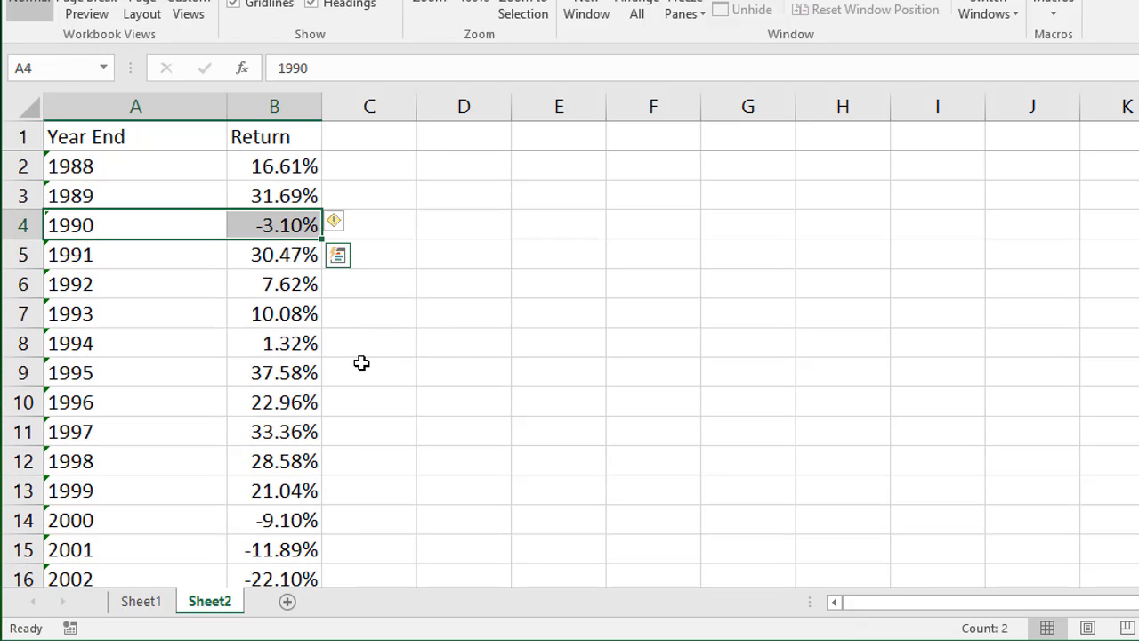
{"action": "left_click_drag", "start_coordinate": [201, 342], "coordinate": [267, 344]}
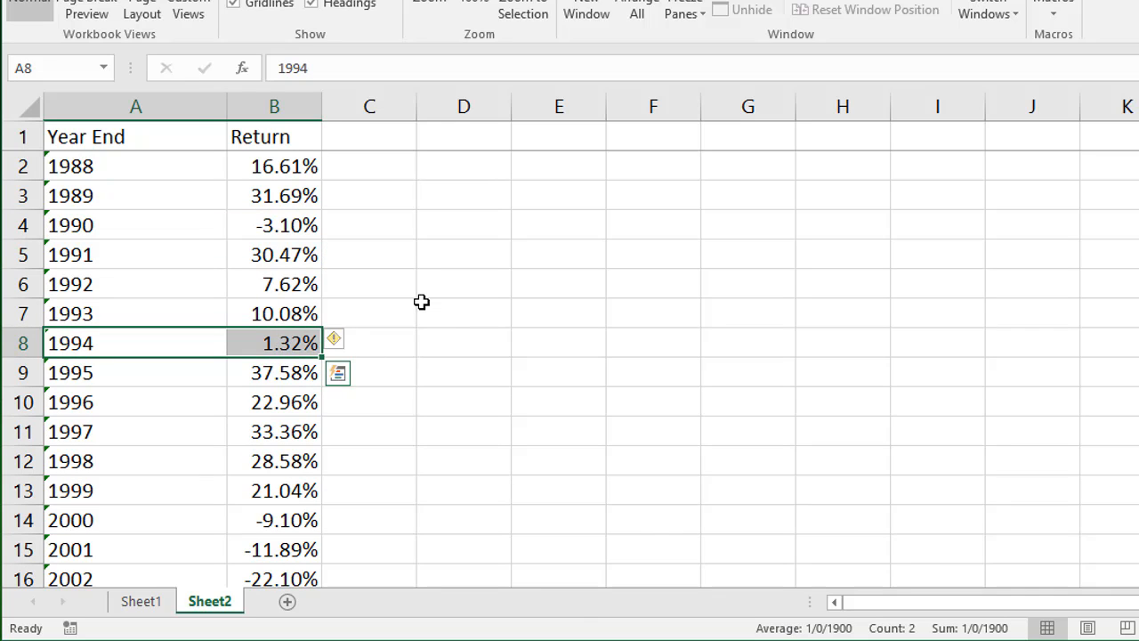
{"action": "left_click_drag", "start_coordinate": [186, 197], "coordinate": [267, 196]}
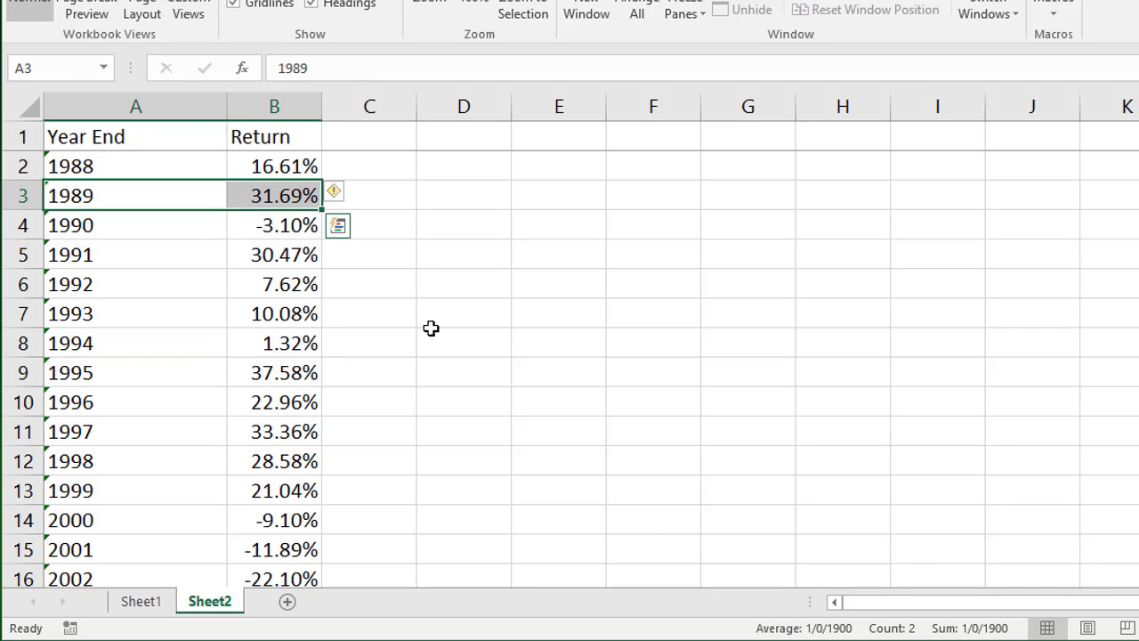
{"action": "left_click_drag", "start_coordinate": [184, 437], "coordinate": [276, 437]}
{"action": "scroll", "coordinate": [414, 466], "scroll_direction": "down", "scroll_amount": 10}
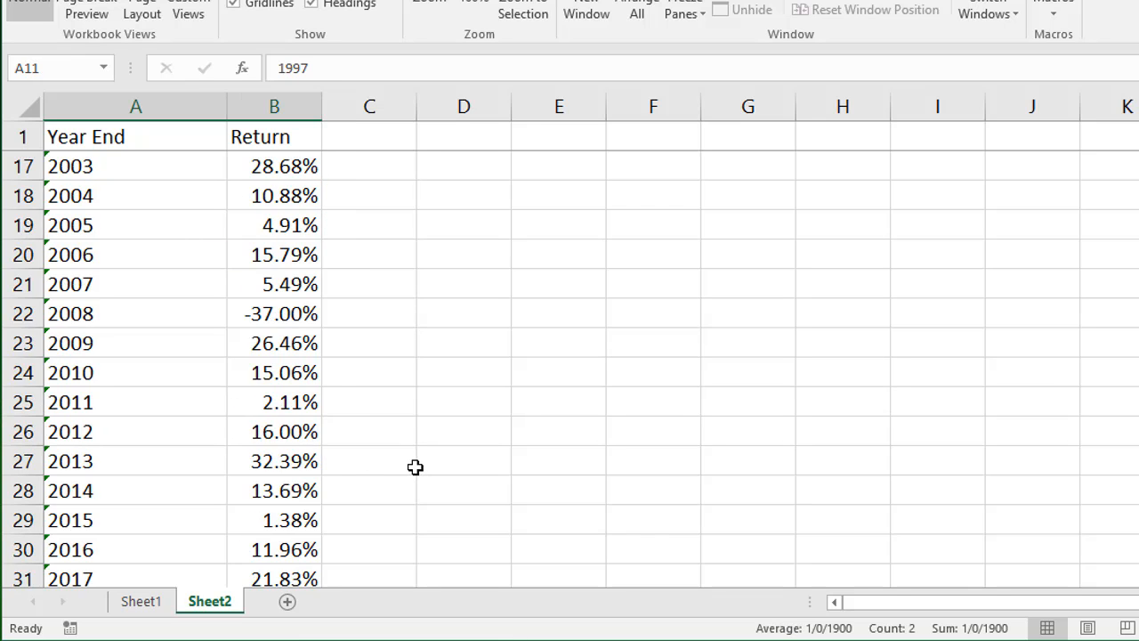
{"action": "scroll", "coordinate": [416, 464], "scroll_direction": "up", "scroll_amount": 3}
{"action": "left_click_drag", "start_coordinate": [215, 413], "coordinate": [285, 402]}
{"action": "scroll", "coordinate": [461, 413], "scroll_direction": "up", "scroll_amount": 7}
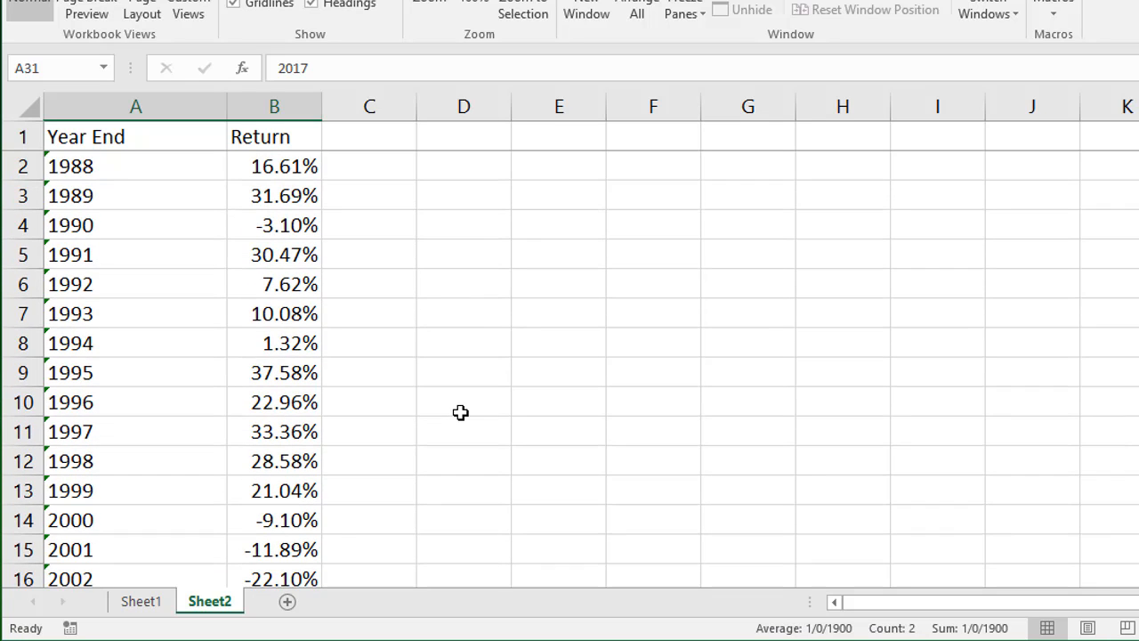
Copy the annual returns in B2:B31 of Sheet2 into the variable Annual Rate column of Sheet1, starting at G6.
{"action": "left_click", "coordinate": [142, 601]}
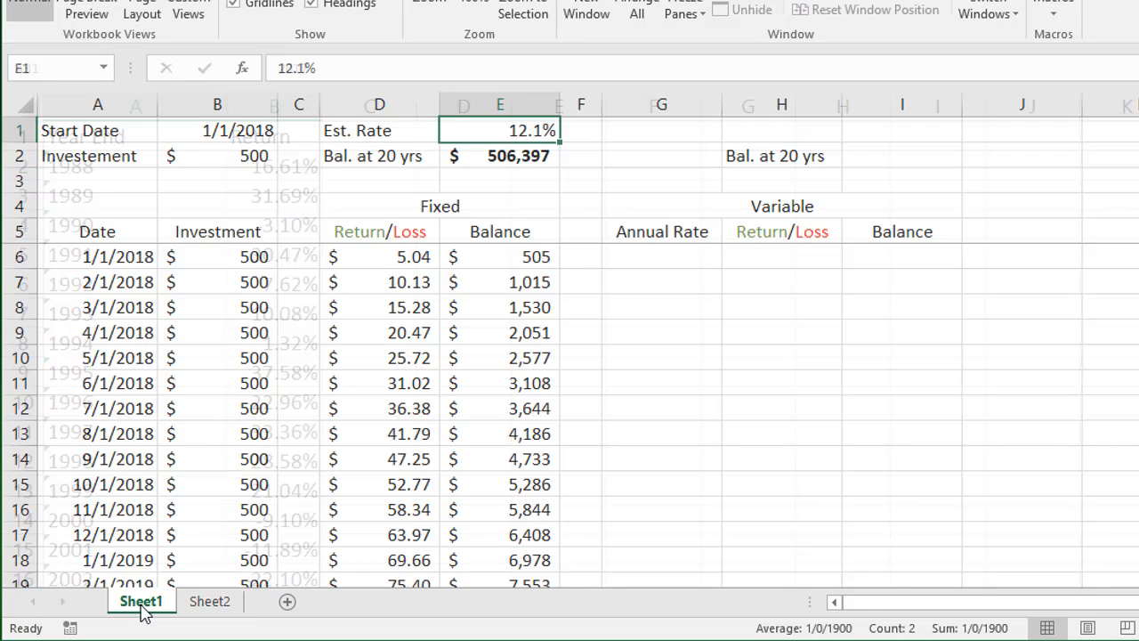
{"action": "left_click", "coordinate": [625, 381]}
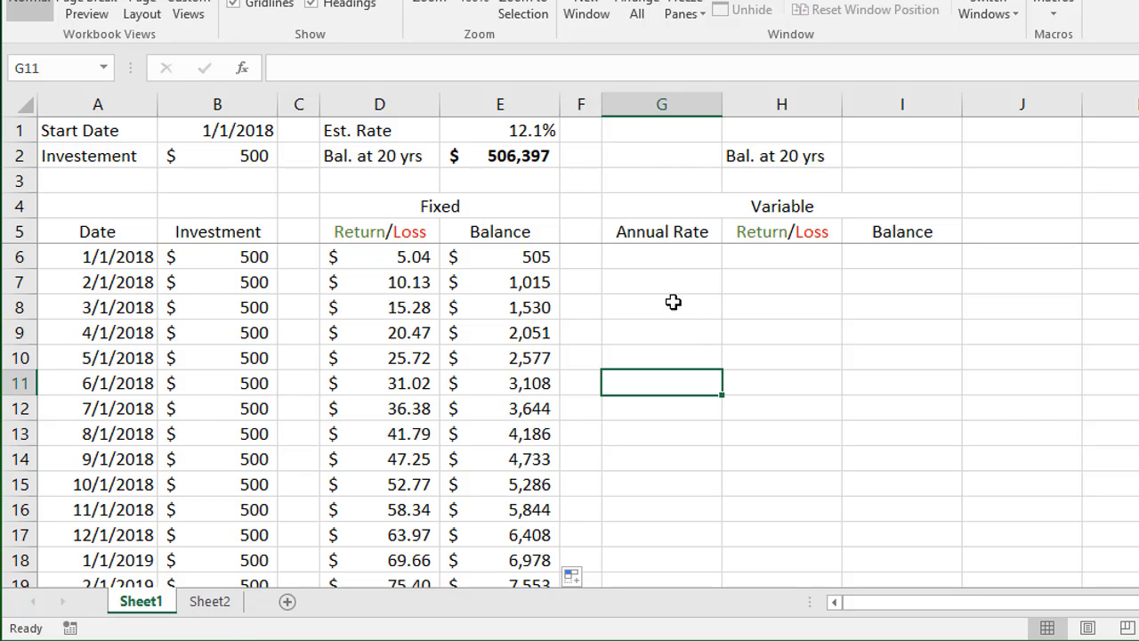
{"action": "left_click", "coordinate": [214, 606]}
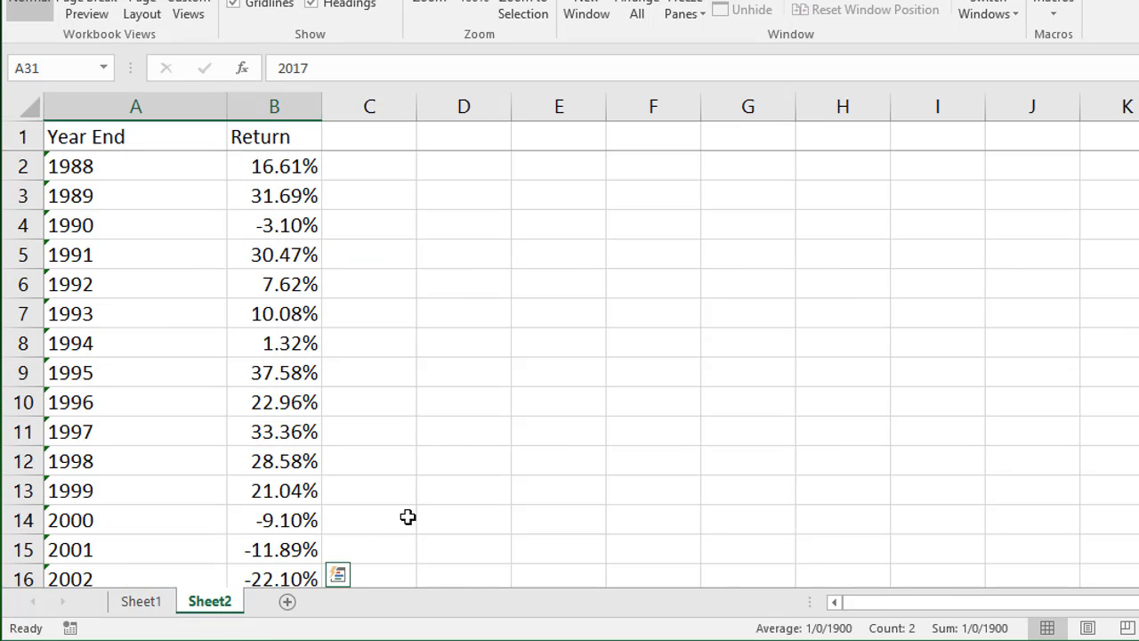
{"action": "left_click_drag", "start_coordinate": [283, 169], "coordinate": [279, 522]}
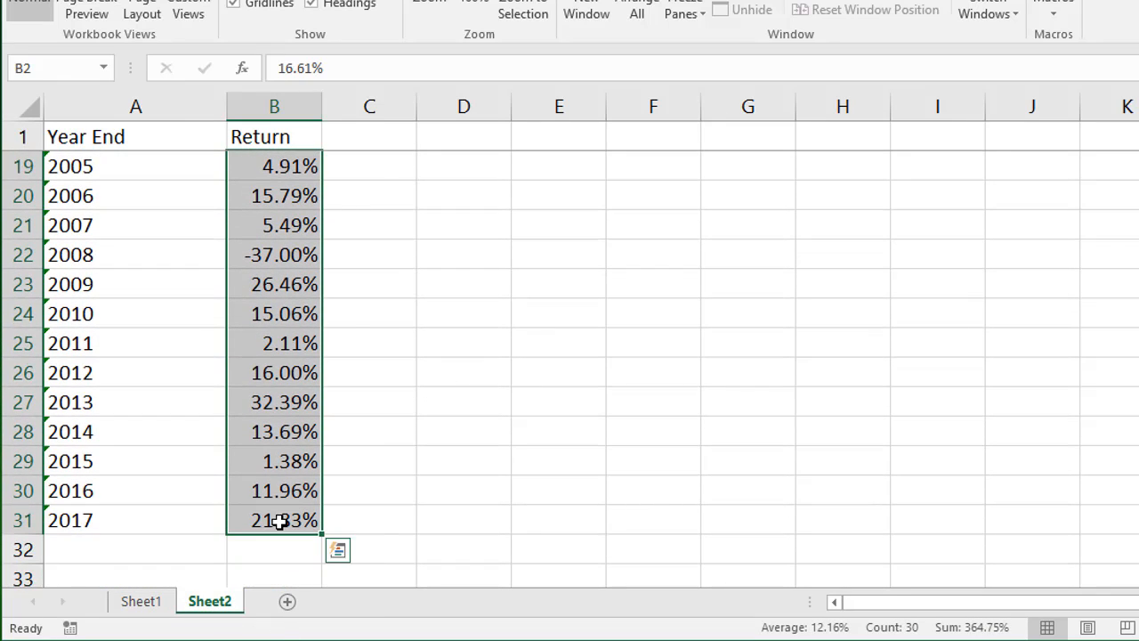
{"action": "key", "text": "ctrl+c"}
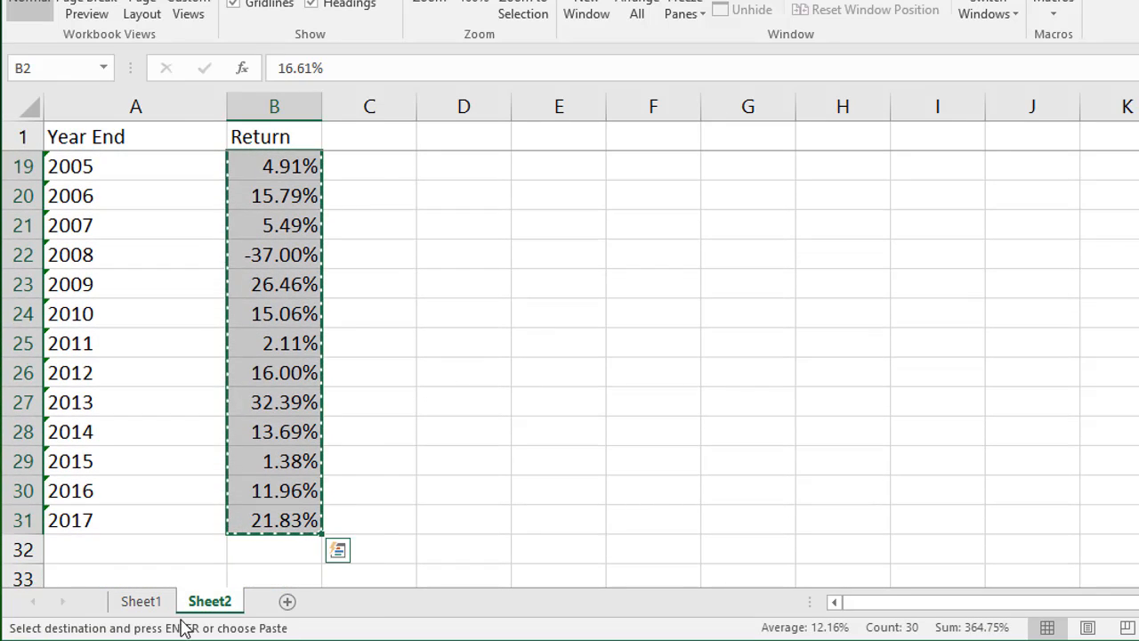
{"action": "left_click", "coordinate": [141, 602]}
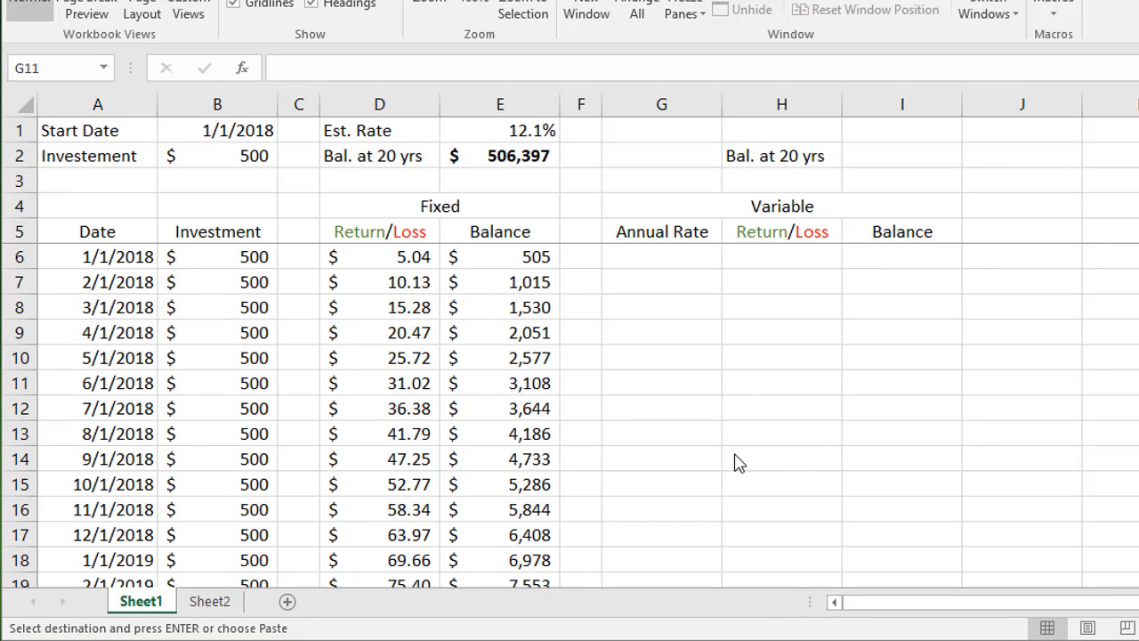
{"action": "left_click", "coordinate": [646, 259]}
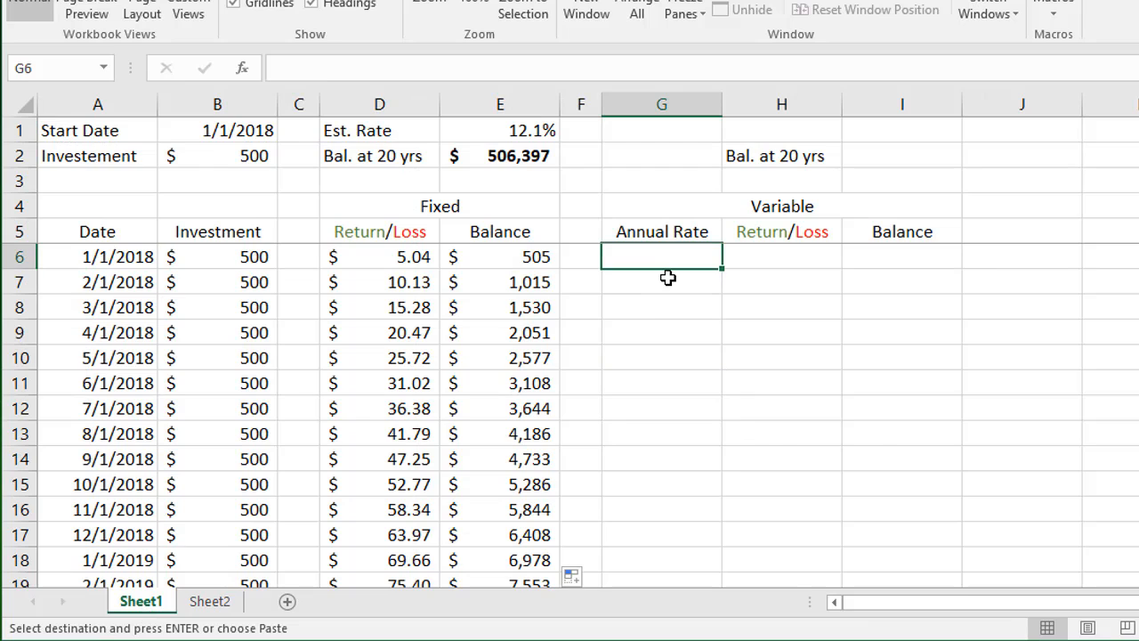
{"action": "key", "text": "ctrl+v"}
{"action": "left_click", "coordinate": [705, 333]}
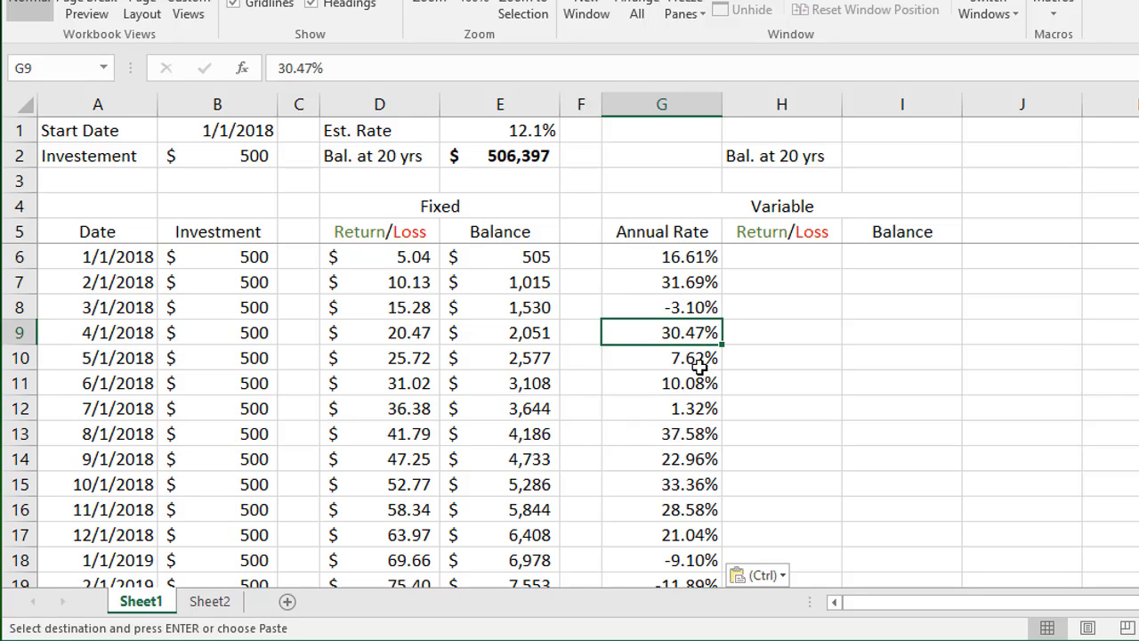
Copy the Annual Rate block G6:G35 and paste it directly below, starting at G36.
{"action": "left_click", "coordinate": [685, 263]}
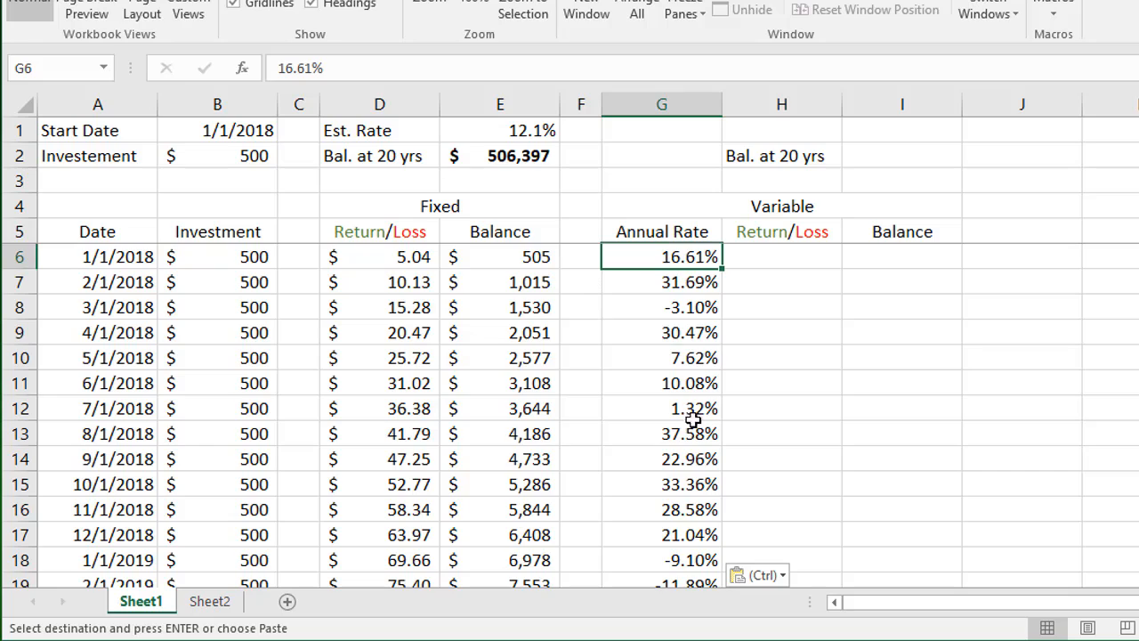
{"action": "scroll", "coordinate": [694, 431], "scroll_direction": "down", "scroll_amount": 5}
{"action": "scroll", "coordinate": [692, 425], "scroll_direction": "up", "scroll_amount": 5}
{"action": "left_click_drag", "start_coordinate": [685, 256], "coordinate": [711, 529]}
{"action": "scroll", "coordinate": [736, 486], "scroll_direction": "down", "scroll_amount": 2}
{"action": "key", "text": "ctrl+v"}
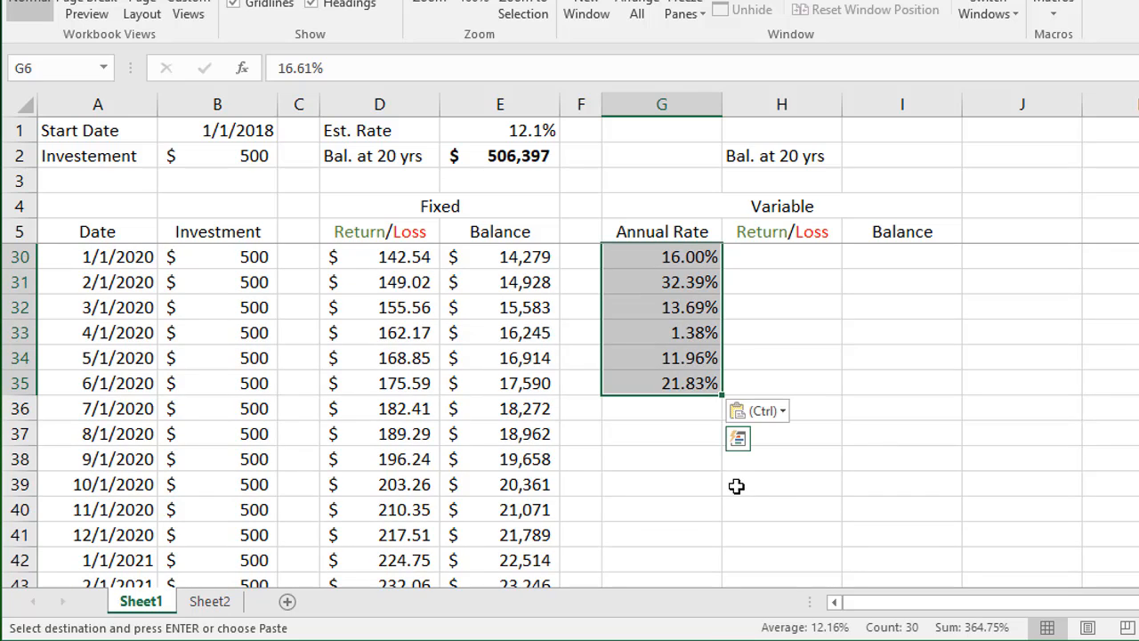
{"action": "scroll", "coordinate": [716, 398], "scroll_direction": "up", "scroll_amount": 1}
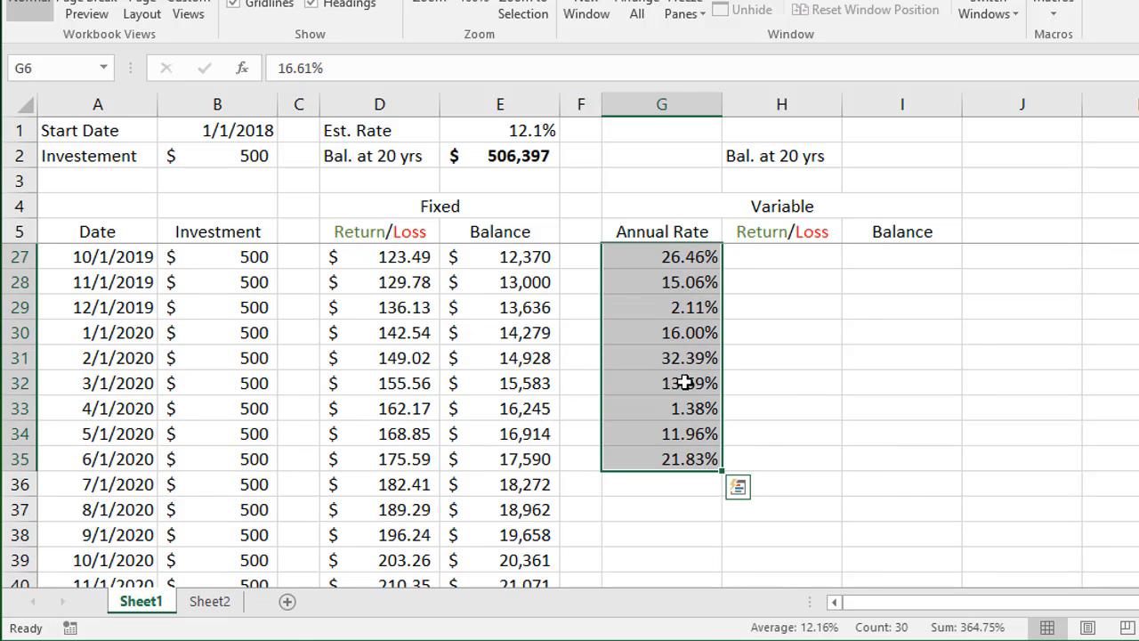
{"action": "left_click", "coordinate": [691, 485]}
{"action": "key", "text": "ctrl+v"}
Continue the Annual Rate column by pasting the copied block of rates at G66 and again at G96.
{"action": "scroll", "coordinate": [733, 462], "scroll_direction": "down", "scroll_amount": 13}
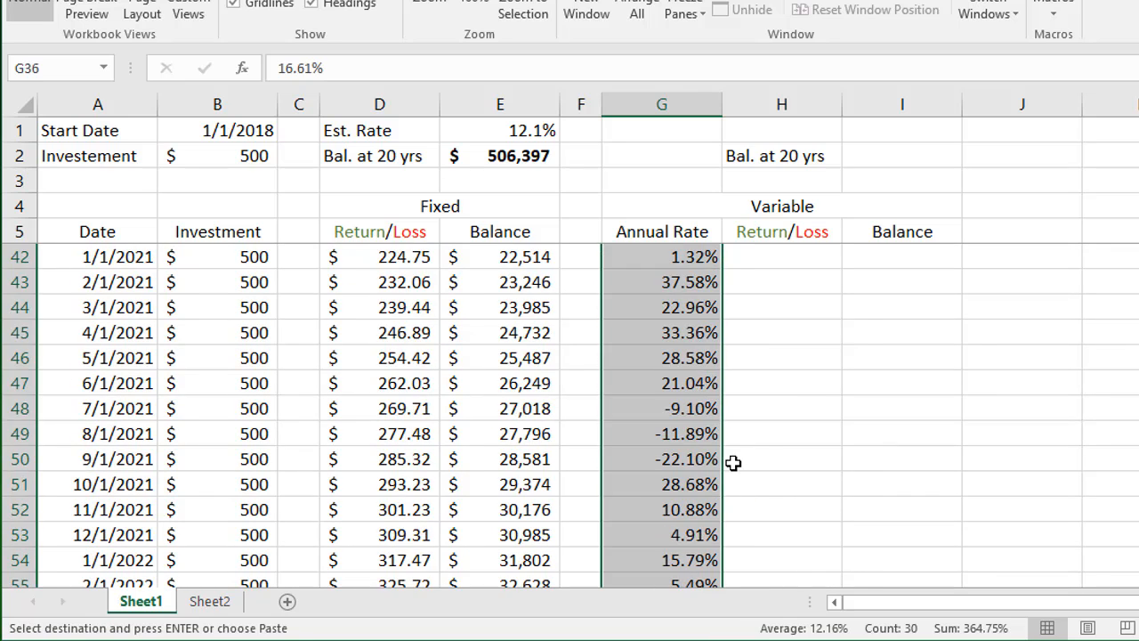
{"action": "scroll", "coordinate": [682, 407], "scroll_direction": "up", "scroll_amount": 2}
{"action": "left_click", "coordinate": [681, 409]}
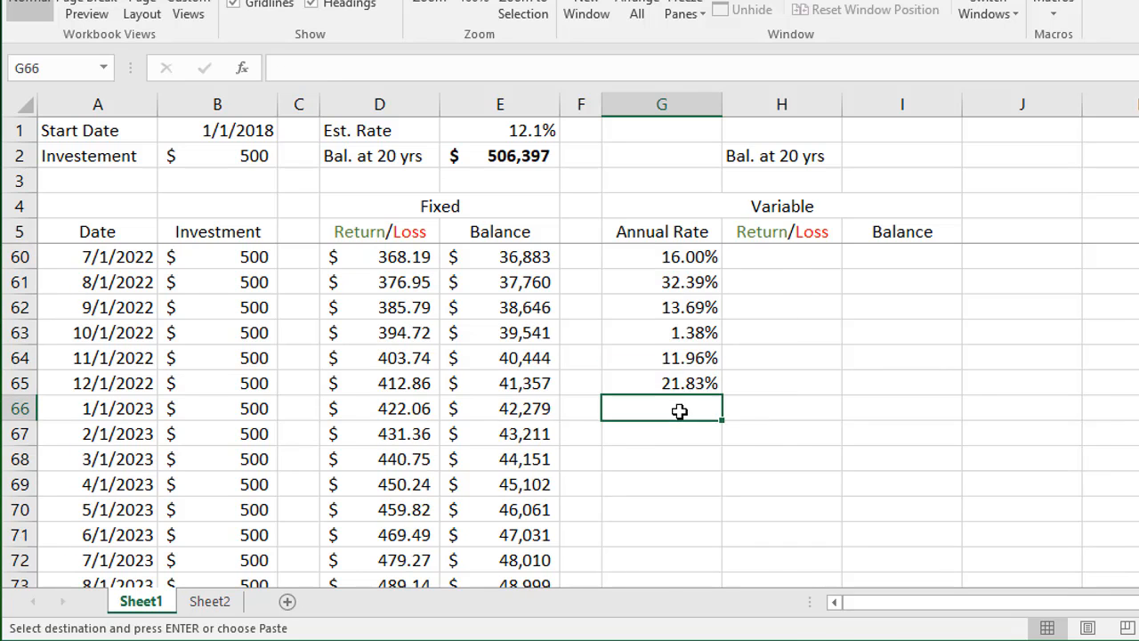
{"action": "key", "text": "ctrl+v"}
{"action": "scroll", "coordinate": [700, 459], "scroll_direction": "down", "scroll_amount": 7}
{"action": "scroll", "coordinate": [697, 460], "scroll_direction": "down", "scroll_amount": 3}
{"action": "left_click", "coordinate": [686, 407]}
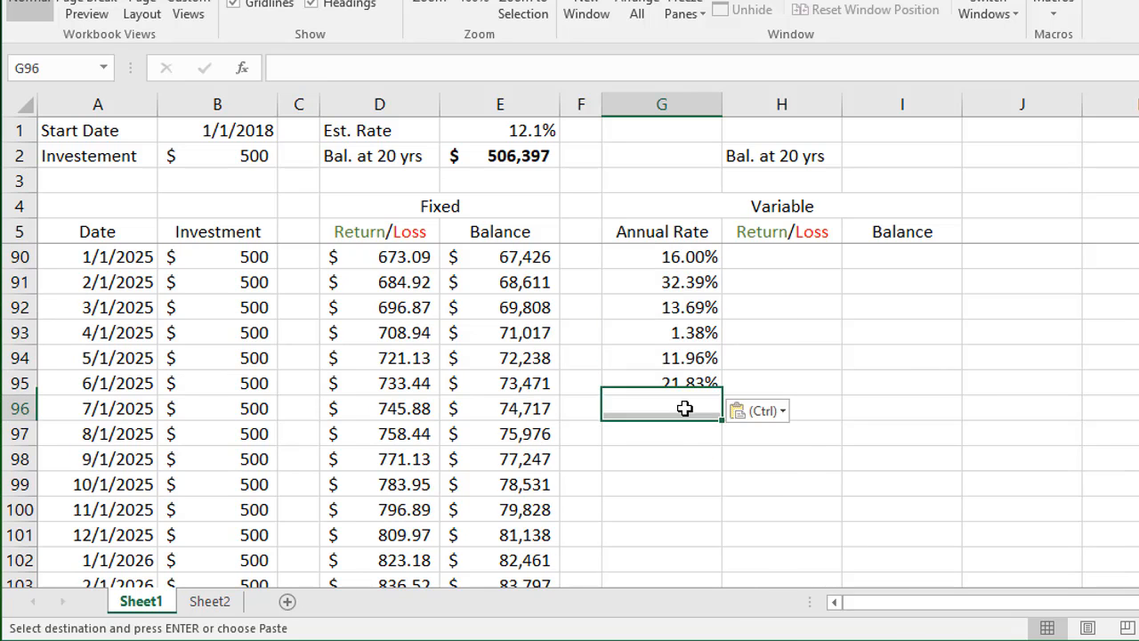
{"action": "key", "text": "ctrl+v"}
Paste the copied block of rates at G126 and again at G156 in the Annual Rate column.
{"action": "scroll", "coordinate": [701, 435], "scroll_direction": "down", "scroll_amount": 4}
{"action": "scroll", "coordinate": [699, 436], "scroll_direction": "down", "scroll_amount": 7}
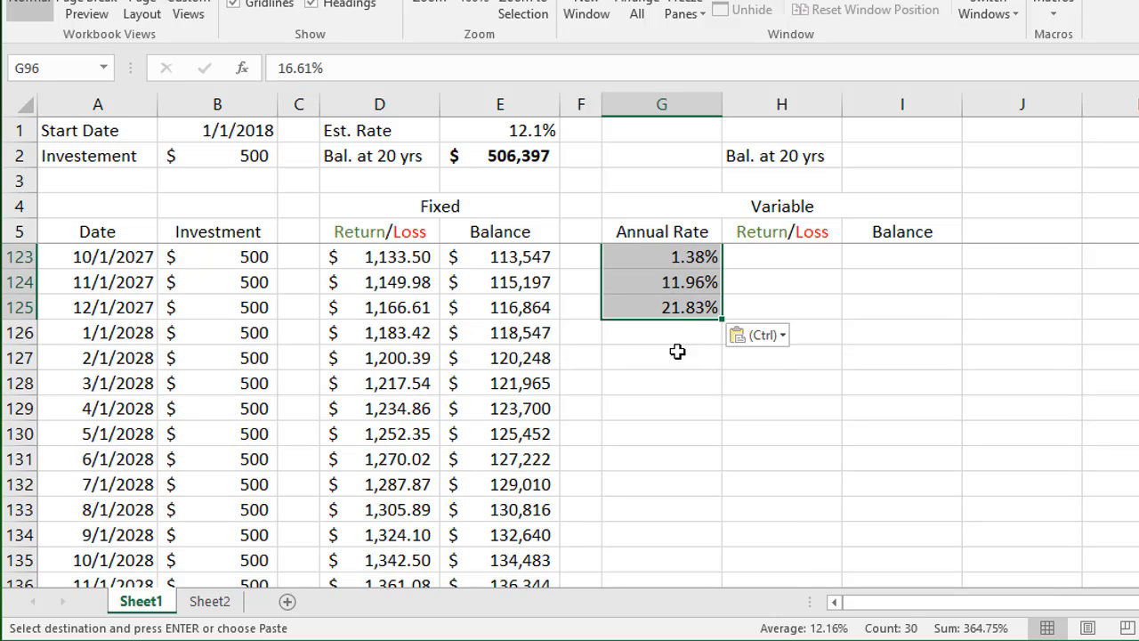
{"action": "left_click", "coordinate": [676, 330]}
{"action": "key", "text": "ctrl+v"}
{"action": "scroll", "coordinate": [703, 422], "scroll_direction": "down", "scroll_amount": 9}
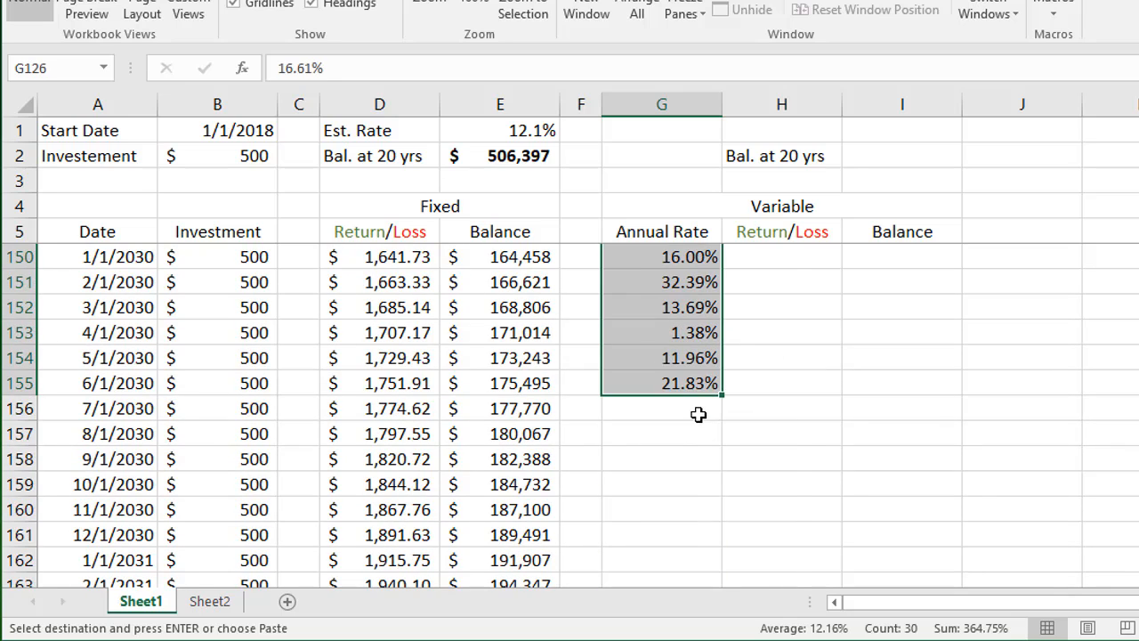
{"action": "left_click", "coordinate": [699, 415]}
{"action": "key", "text": "ctrl+v"}
Paste the rate block at G186 and G216 to fill Annual Rate down to G245, and end copy mode.
{"action": "scroll", "coordinate": [703, 427], "scroll_direction": "down", "scroll_amount": 12}
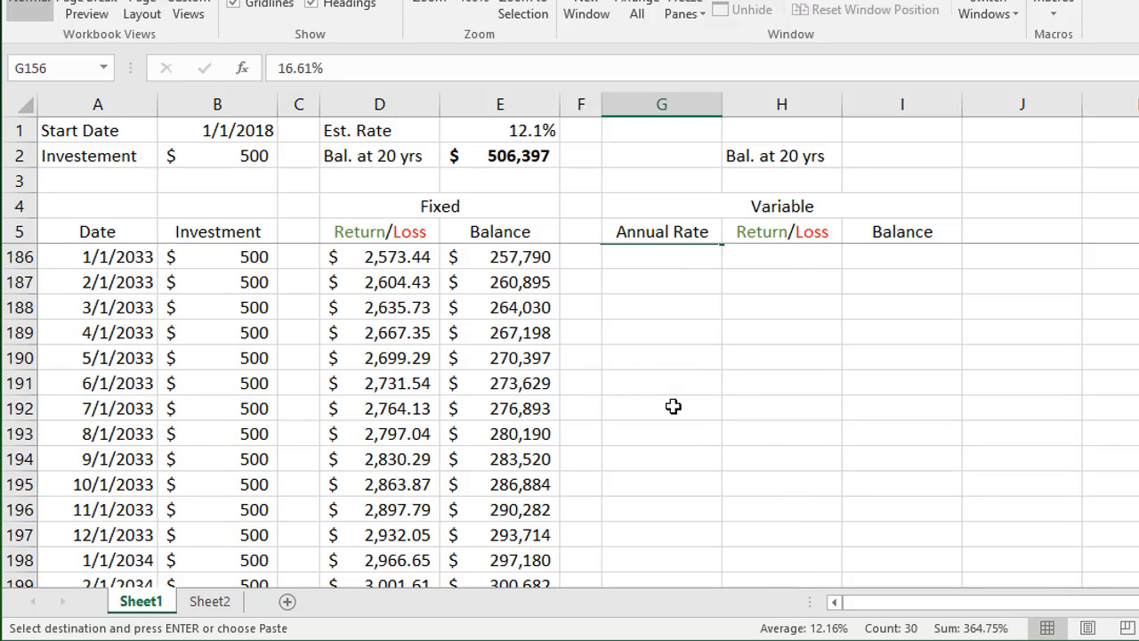
{"action": "scroll", "coordinate": [682, 427], "scroll_direction": "down", "scroll_amount": 6}
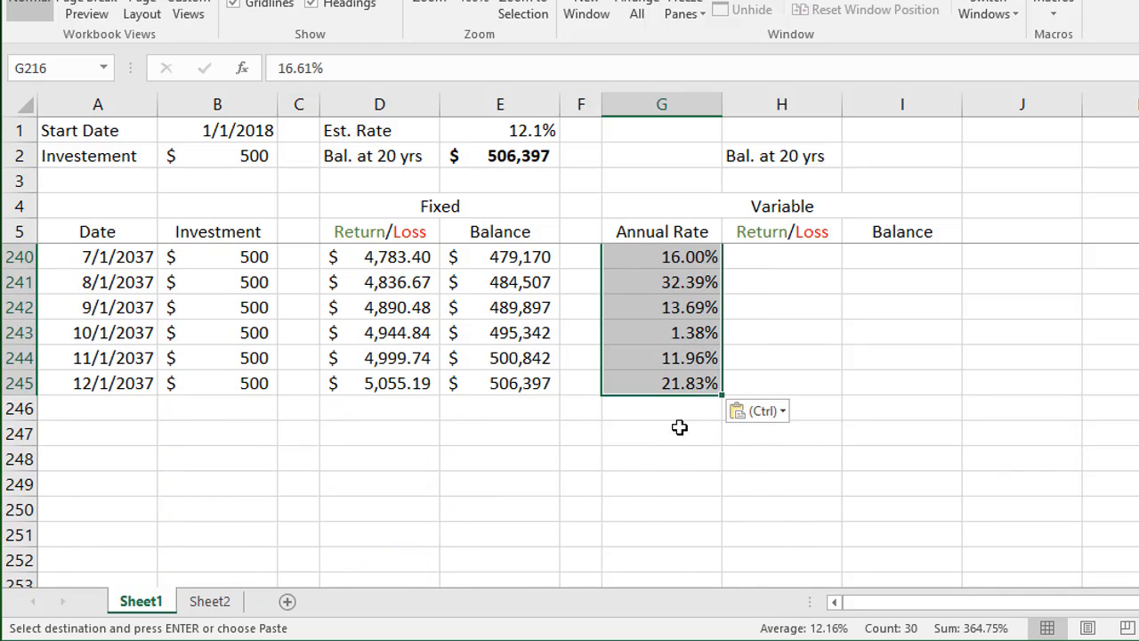
{"action": "left_click", "coordinate": [749, 354]}
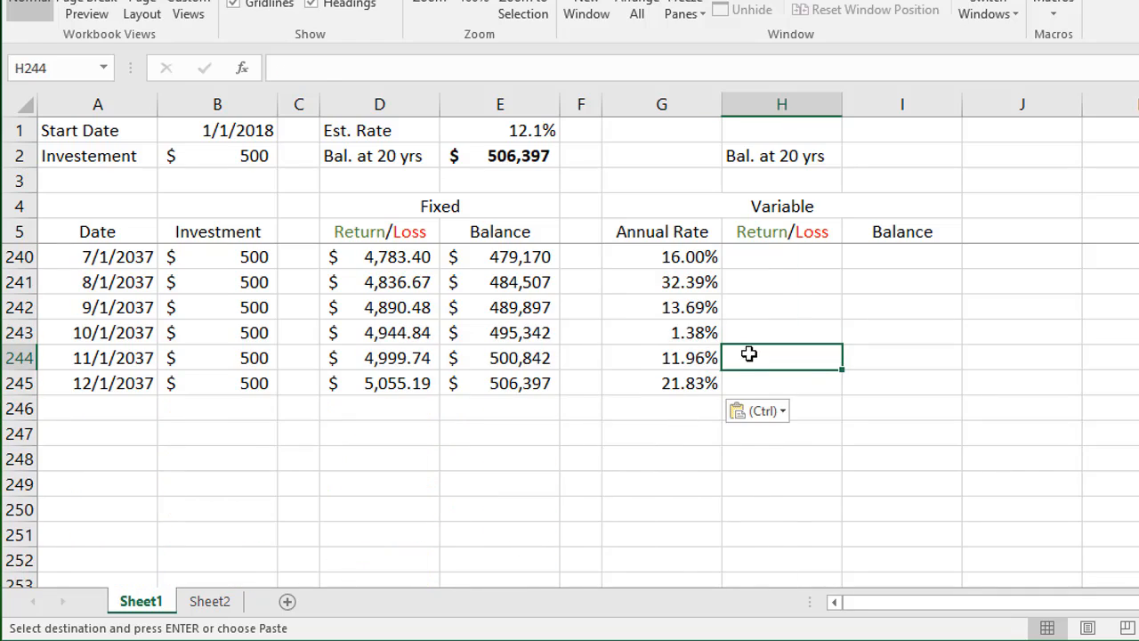
{"action": "scroll", "coordinate": [828, 323], "scroll_direction": "up", "scroll_amount": 20}
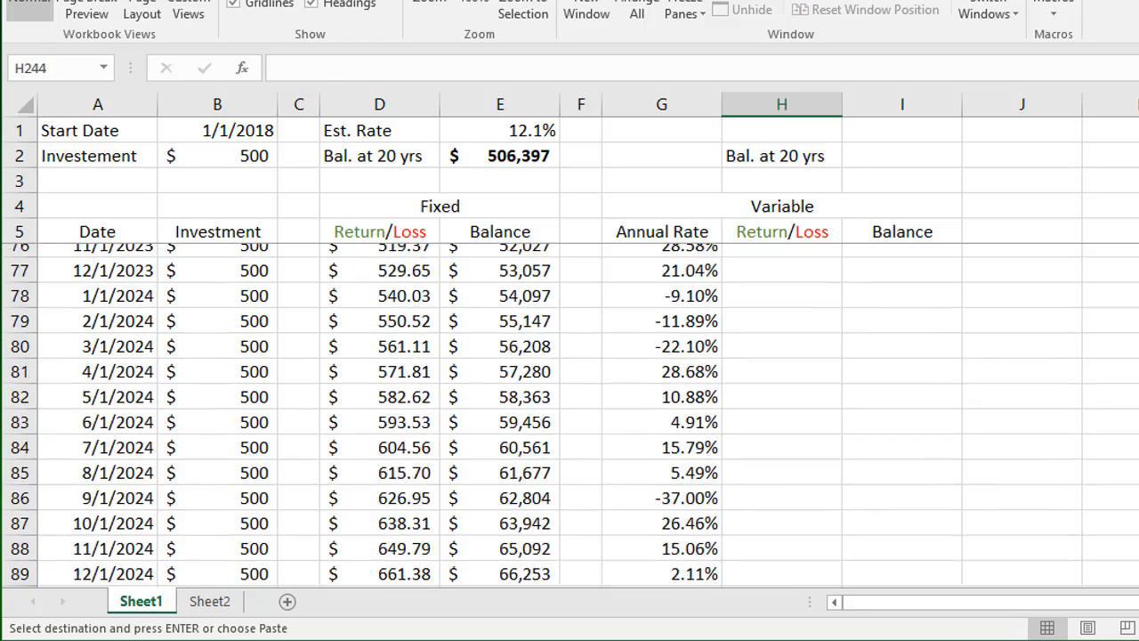
{"action": "left_click", "coordinate": [803, 327]}
{"action": "key", "text": "Escape"}
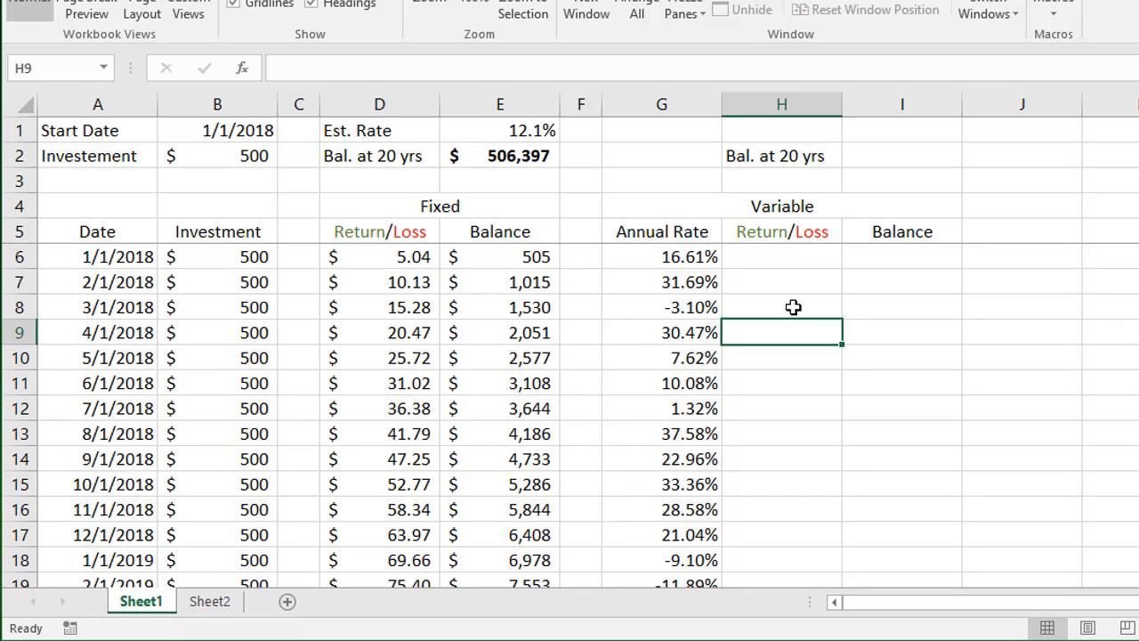
Enter the first-month variable Return/Loss formula in H6 as =(G6/12)*B6.
{"action": "left_click", "coordinate": [792, 259]}
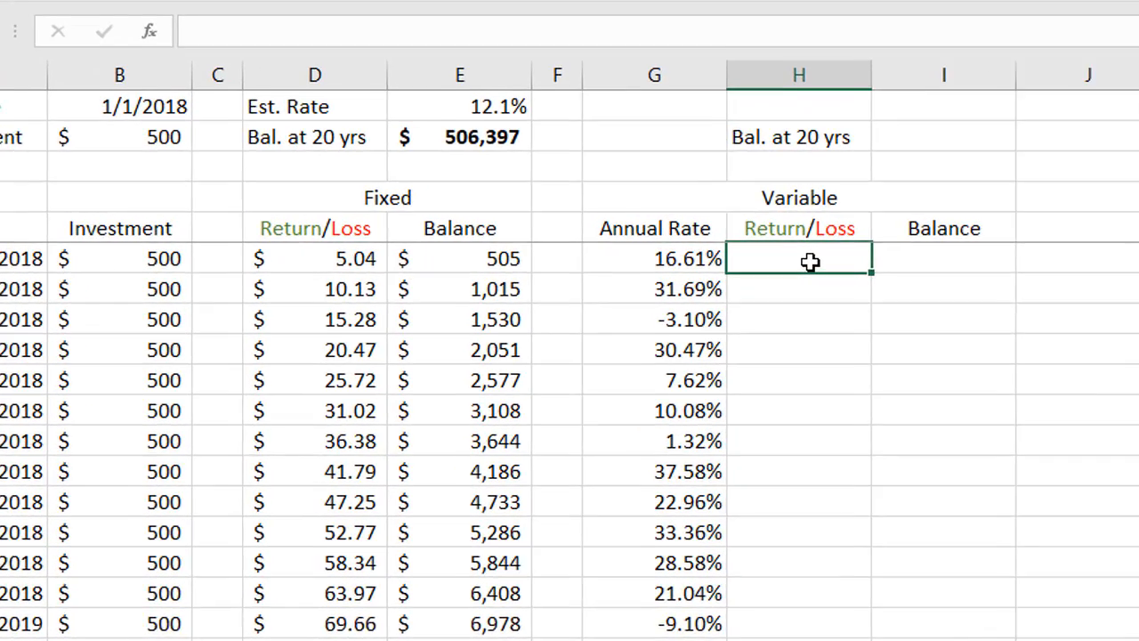
{"action": "type", "text": "="}
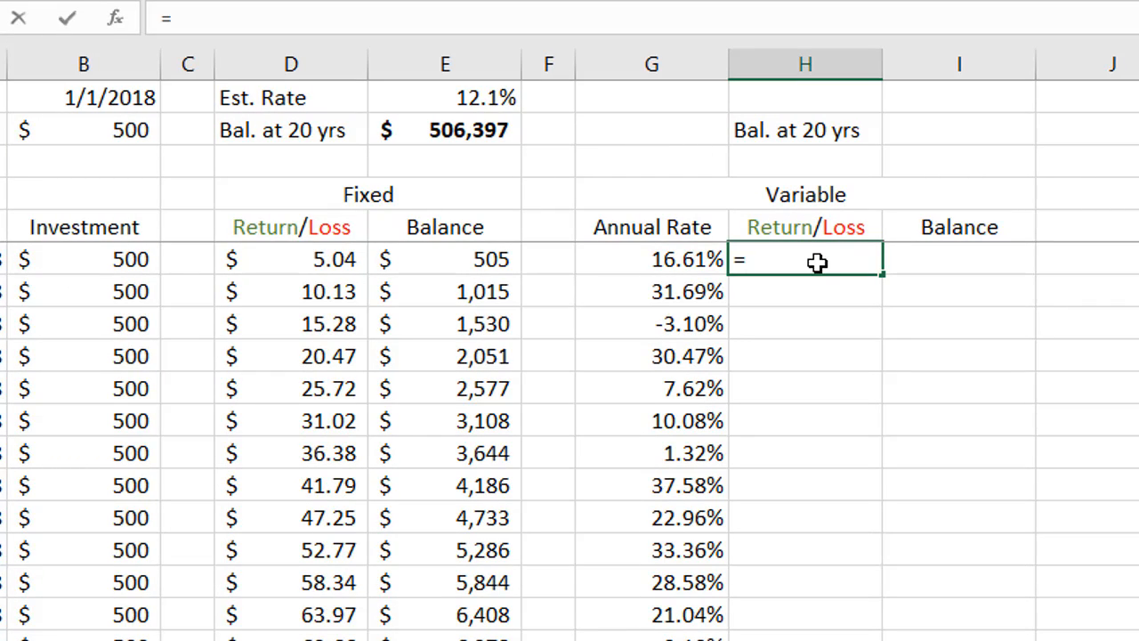
{"action": "type", "text": "("}
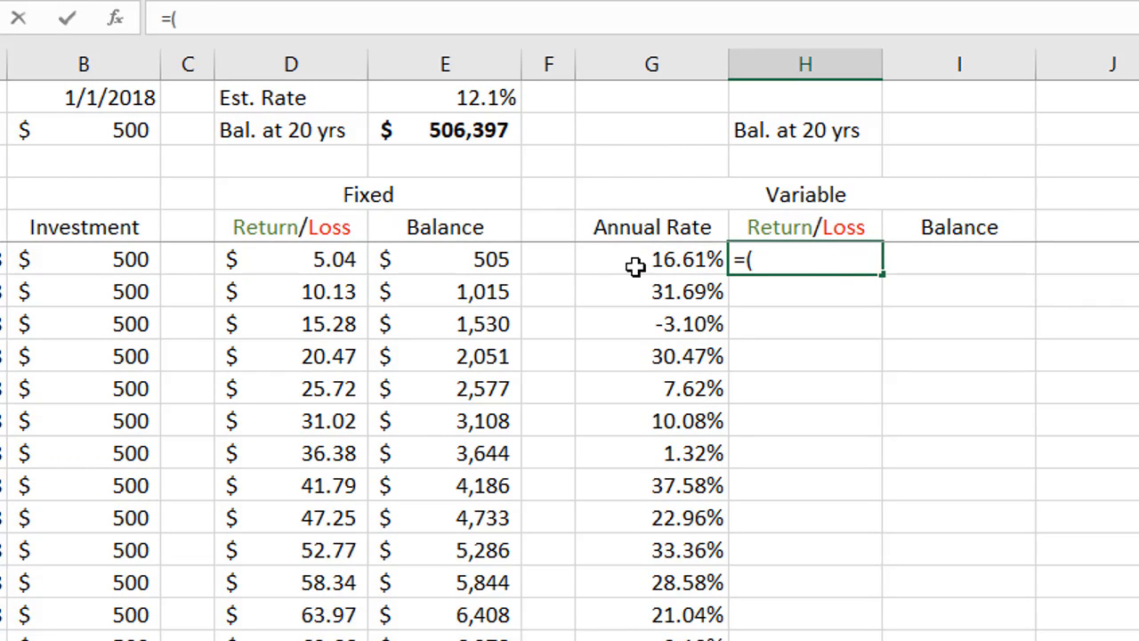
{"action": "left_click", "coordinate": [654, 261]}
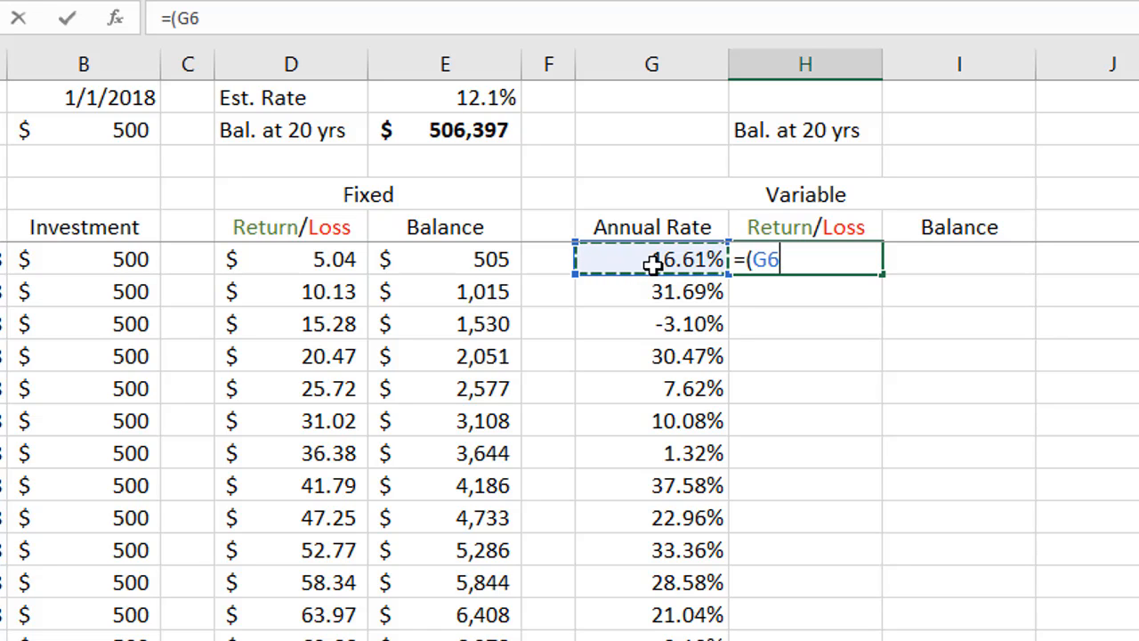
{"action": "type", "text": "/12)*"}
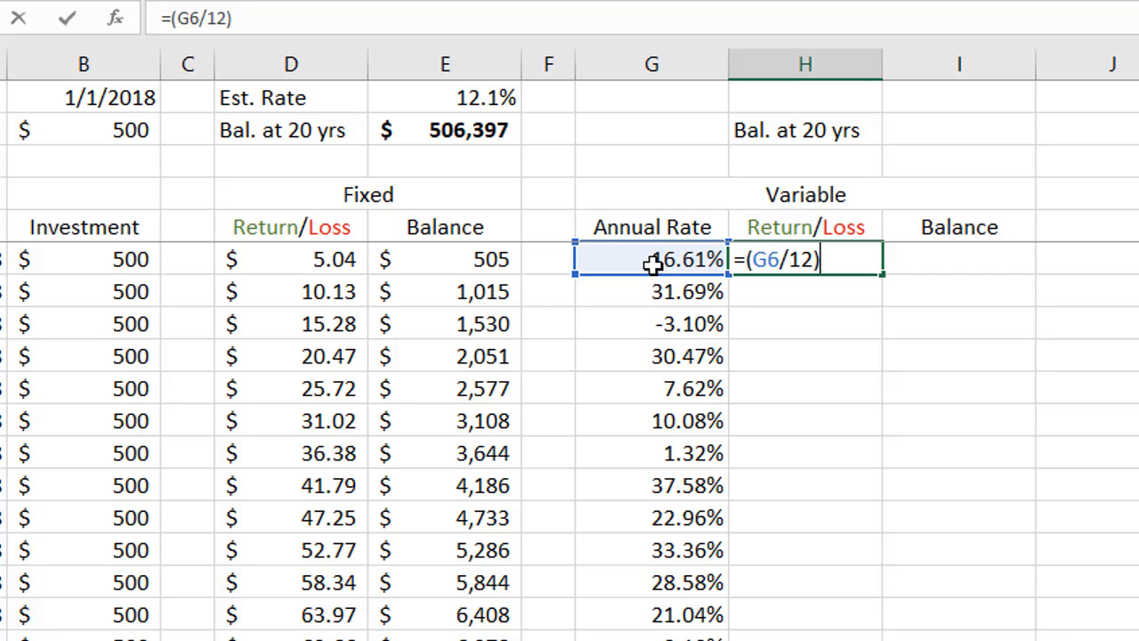
{"action": "left_click", "coordinate": [130, 259]}
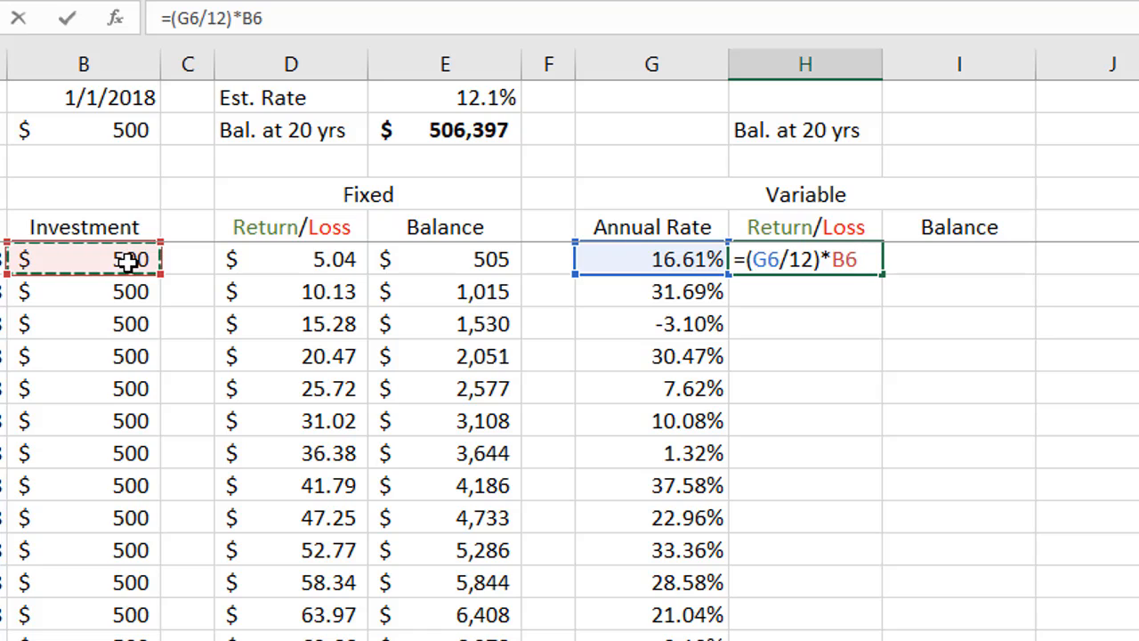
{"action": "key", "text": "Return"}
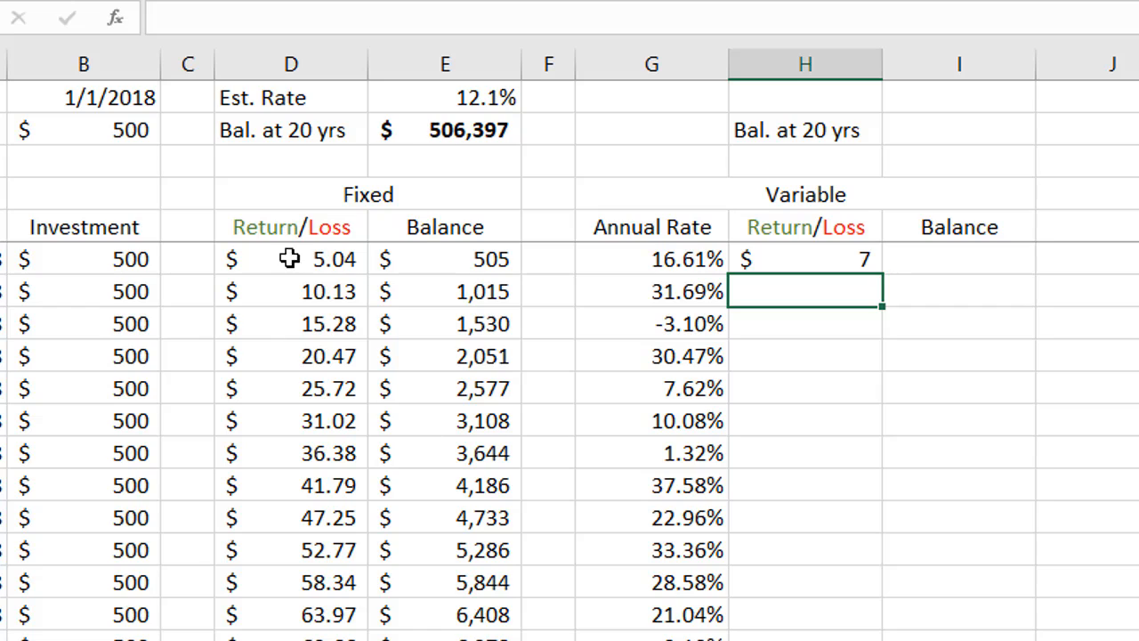
Enter the first-month variable Balance formula in I6 as =B6+H6.
{"action": "left_click", "coordinate": [946, 259]}
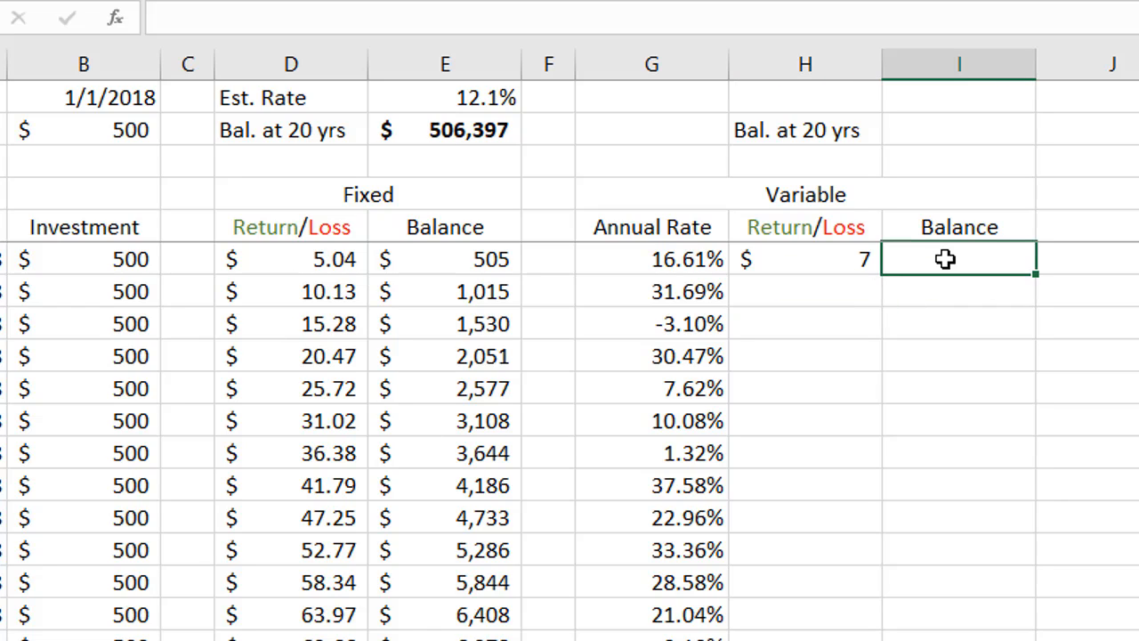
{"action": "left_click", "coordinate": [123, 266]}
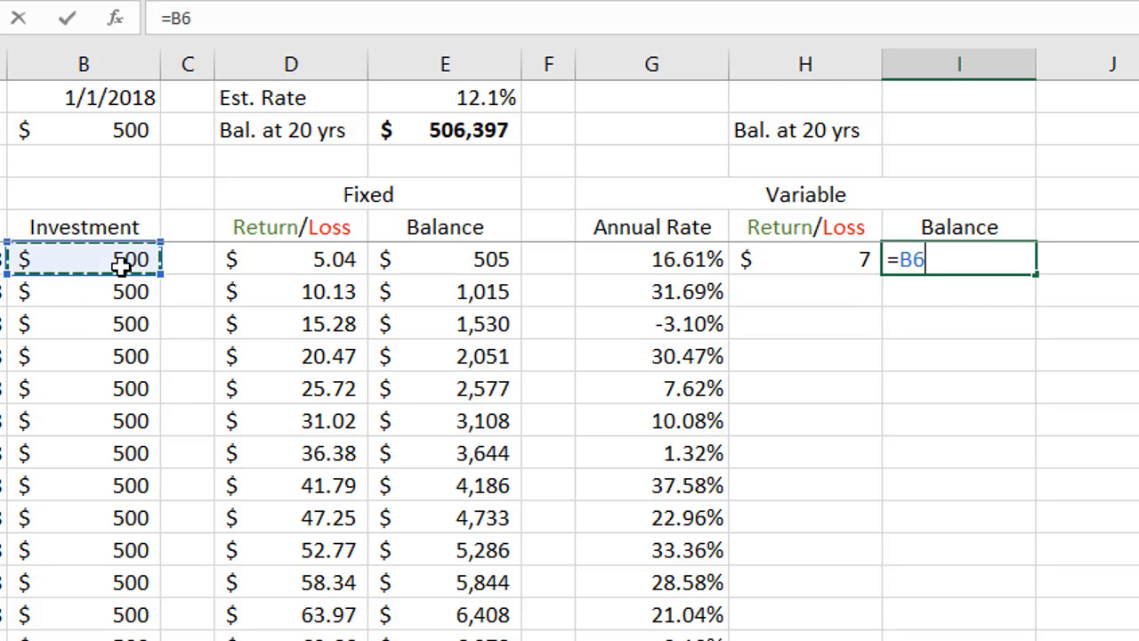
{"action": "type", "text": "+"}
{"action": "left_click", "coordinate": [796, 262]}
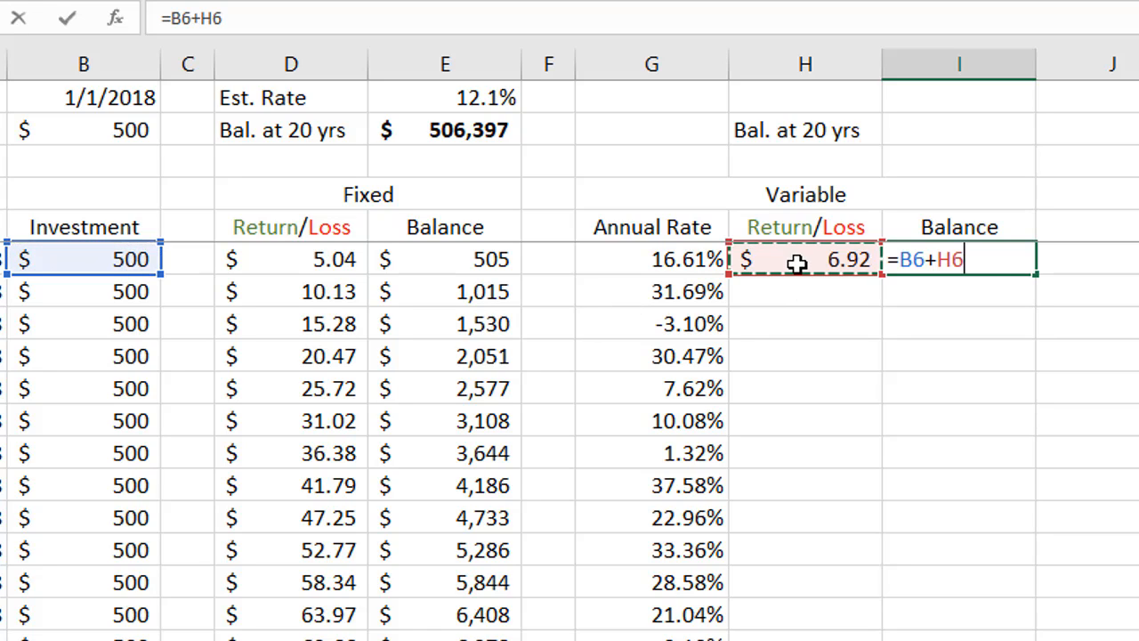
{"action": "key", "text": "Return"}
Enter the second-month variable Return/Loss formula in H7 as =(G7/12)*(I6+B7).
{"action": "left_click", "coordinate": [788, 292]}
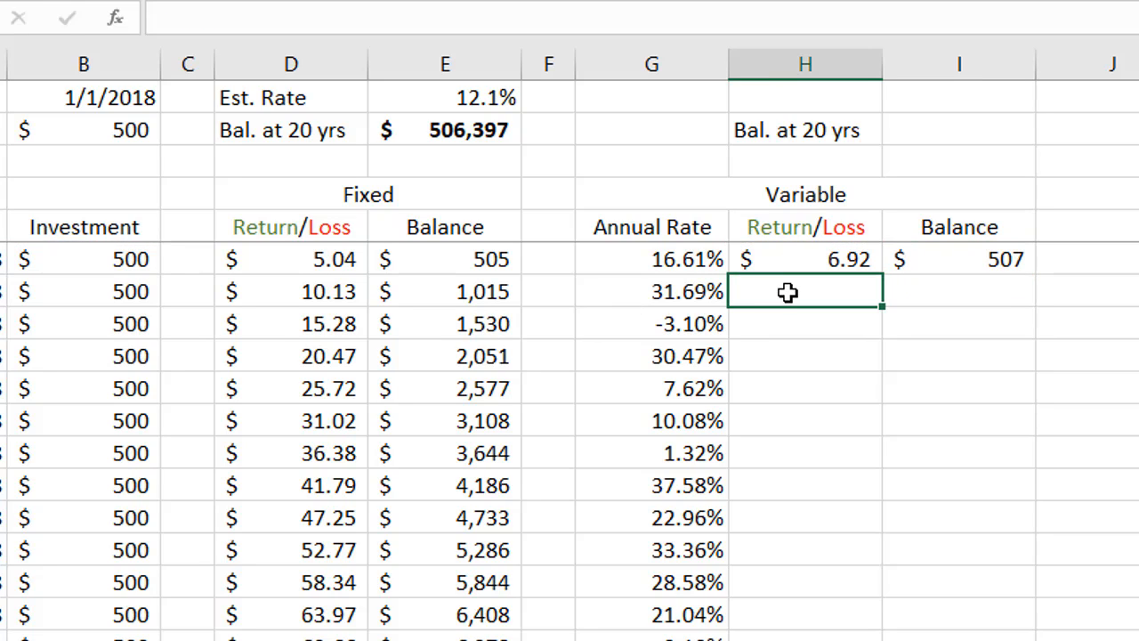
{"action": "type", "text": "=("}
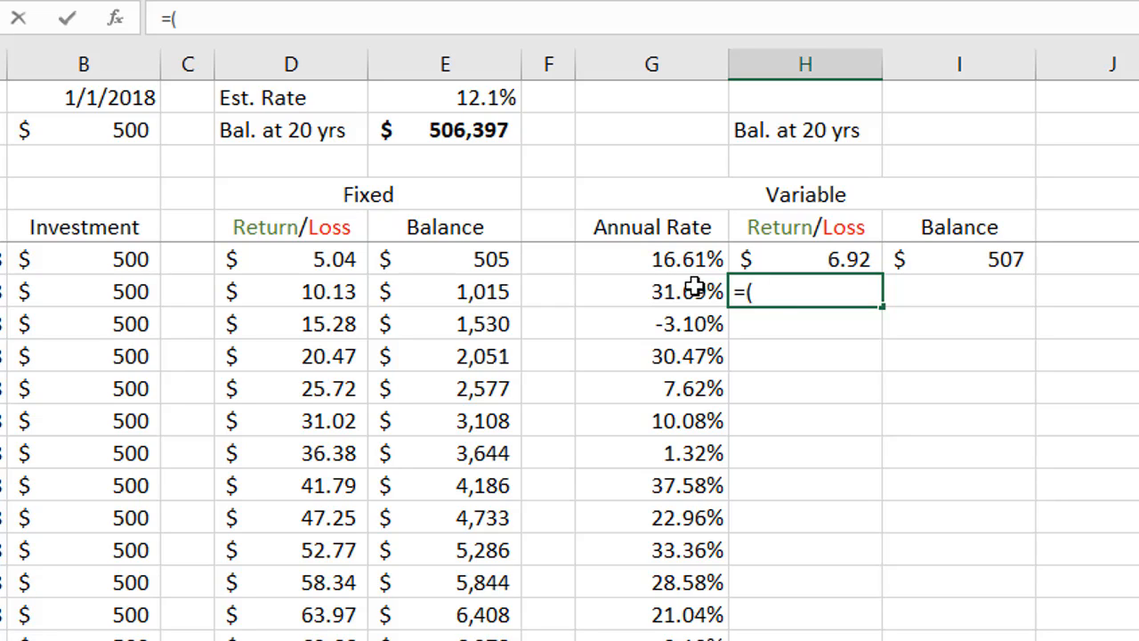
{"action": "left_click", "coordinate": [690, 291]}
{"action": "type", "text": "/12"}
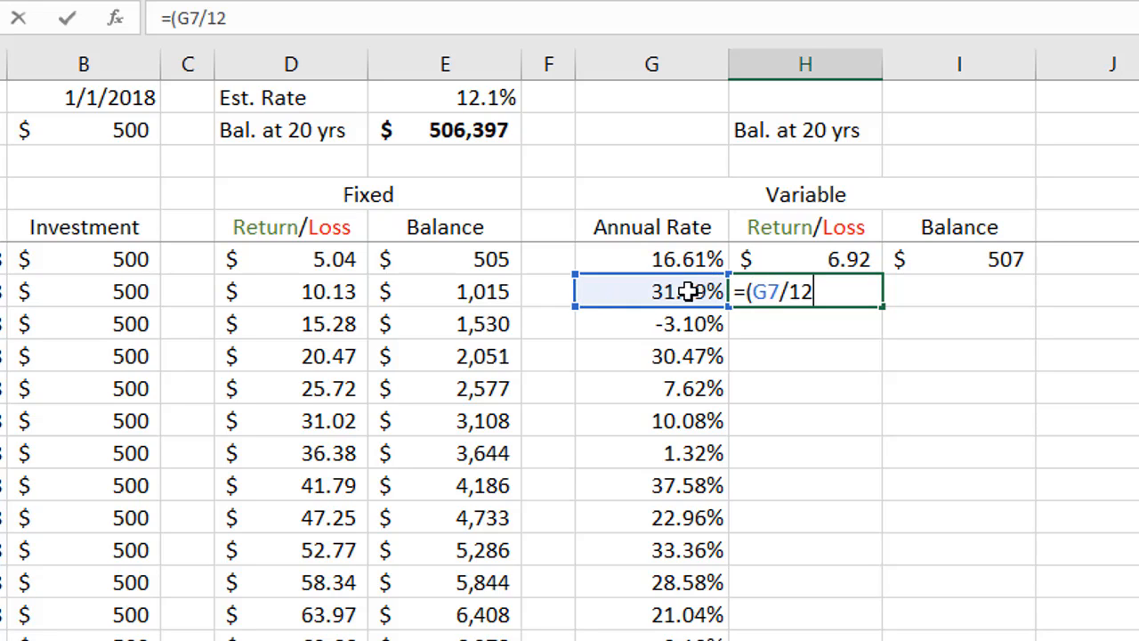
{"action": "type", "text": ")*()"}
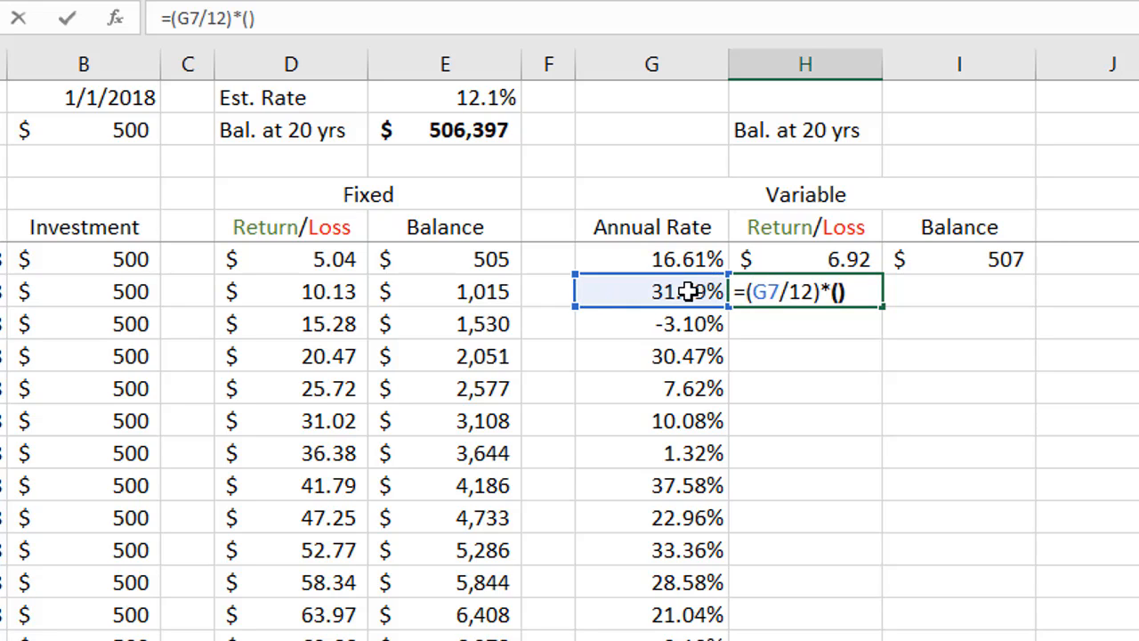
{"action": "left_click", "coordinate": [994, 259]}
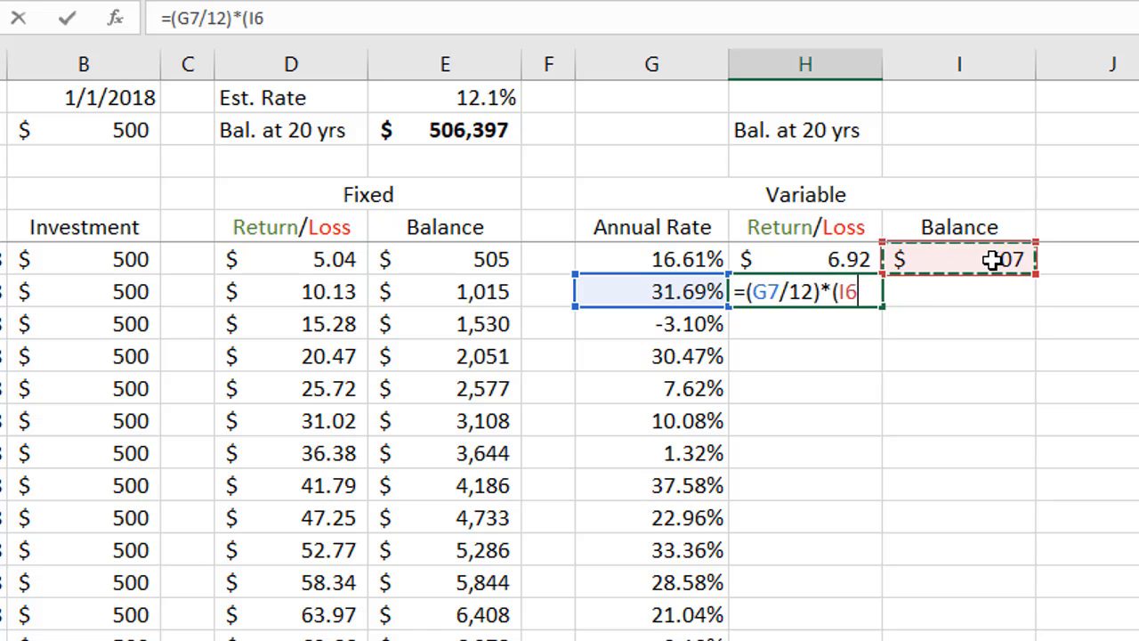
{"action": "type", "text": "+"}
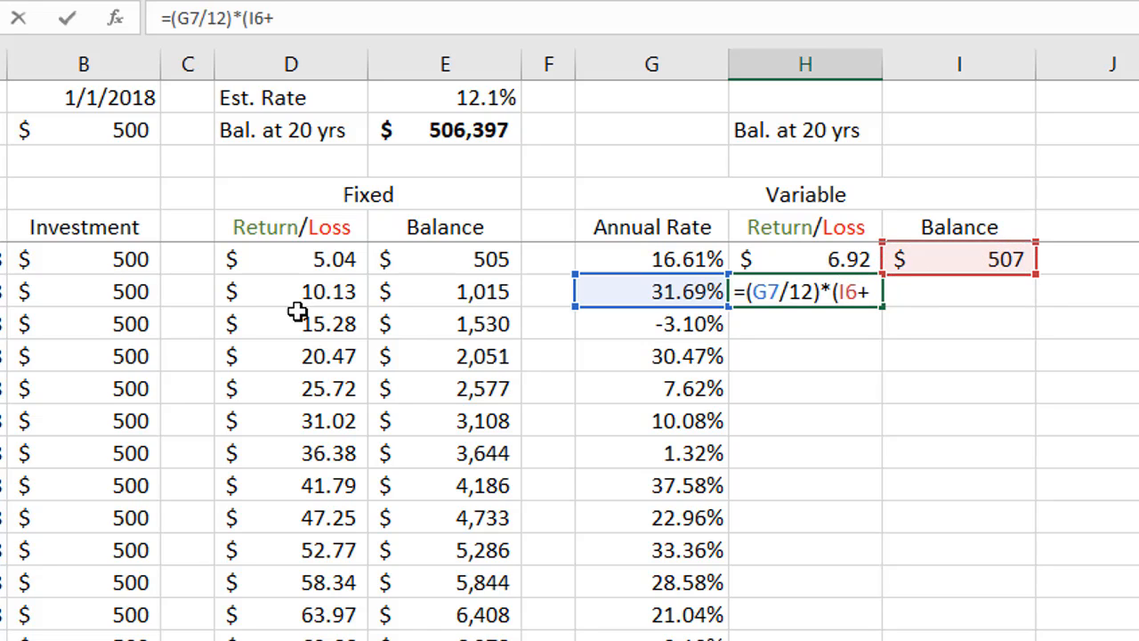
{"action": "left_click", "coordinate": [98, 294]}
{"action": "type", "text": ")"}
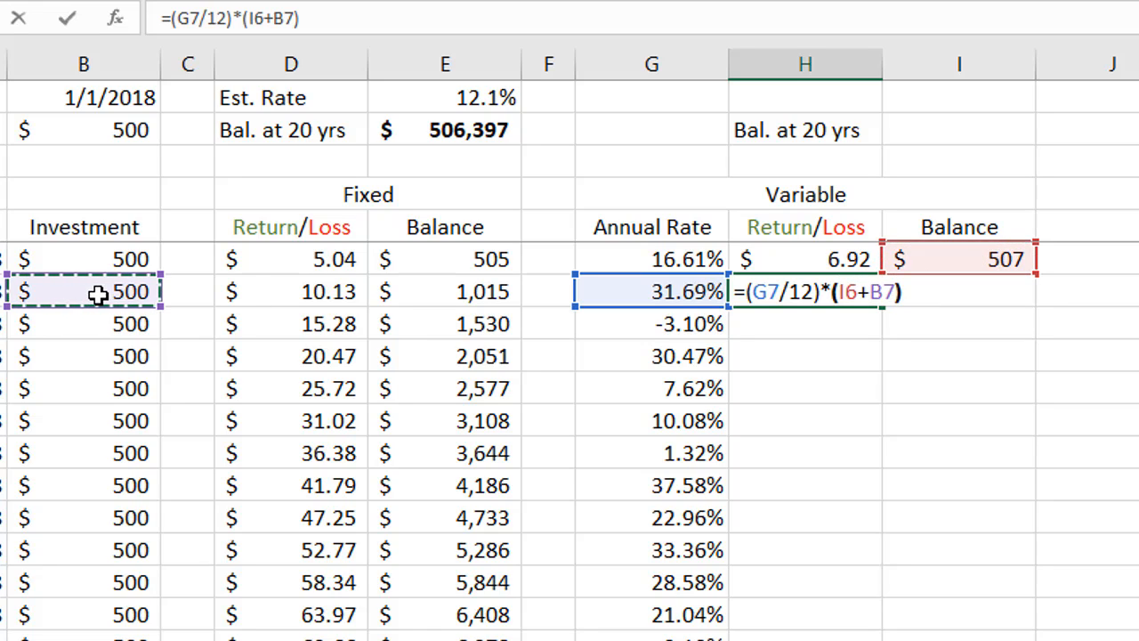
{"action": "key", "text": "Return"}
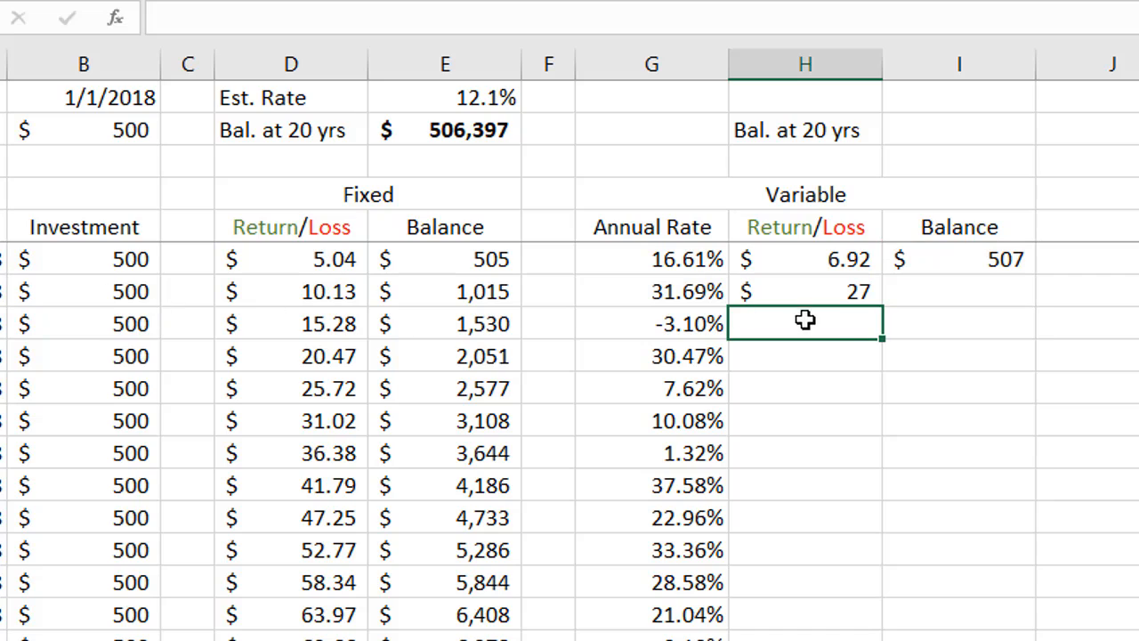
Enter the second-month variable Balance formula in I7 as =I6+B7+H7.
{"action": "left_click", "coordinate": [953, 295]}
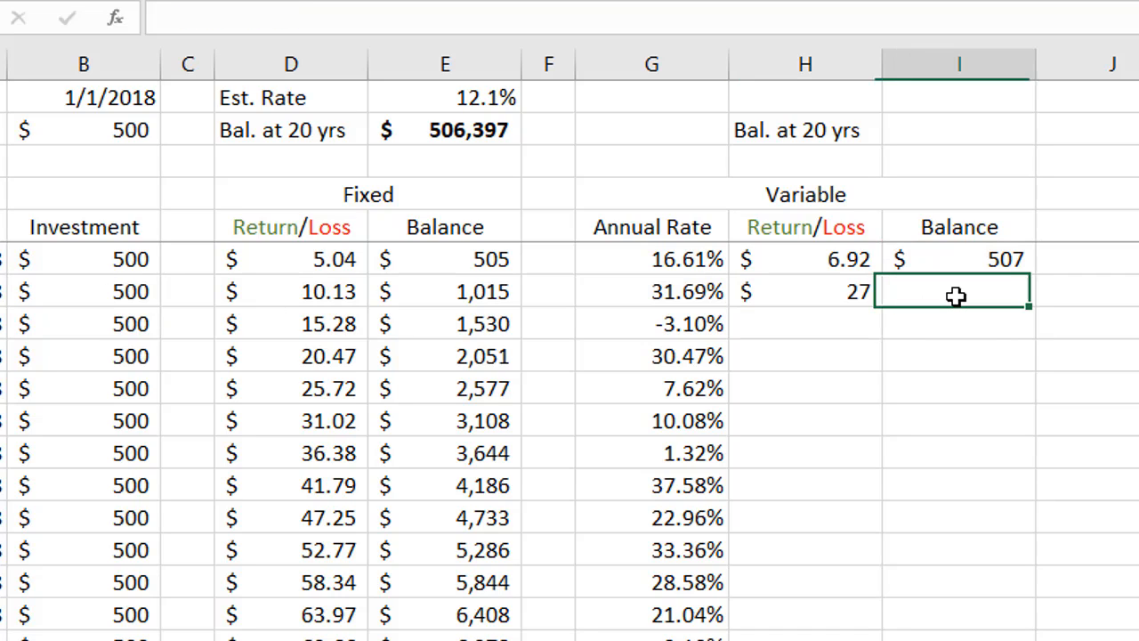
{"action": "type", "text": "="}
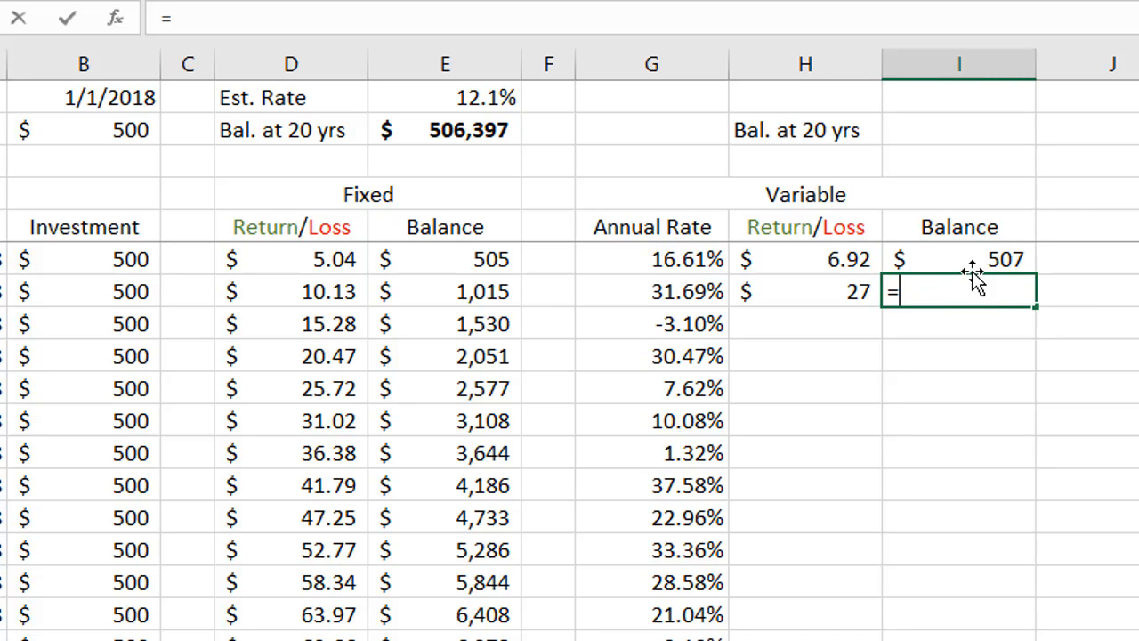
{"action": "left_click", "coordinate": [970, 258]}
{"action": "type", "text": "+"}
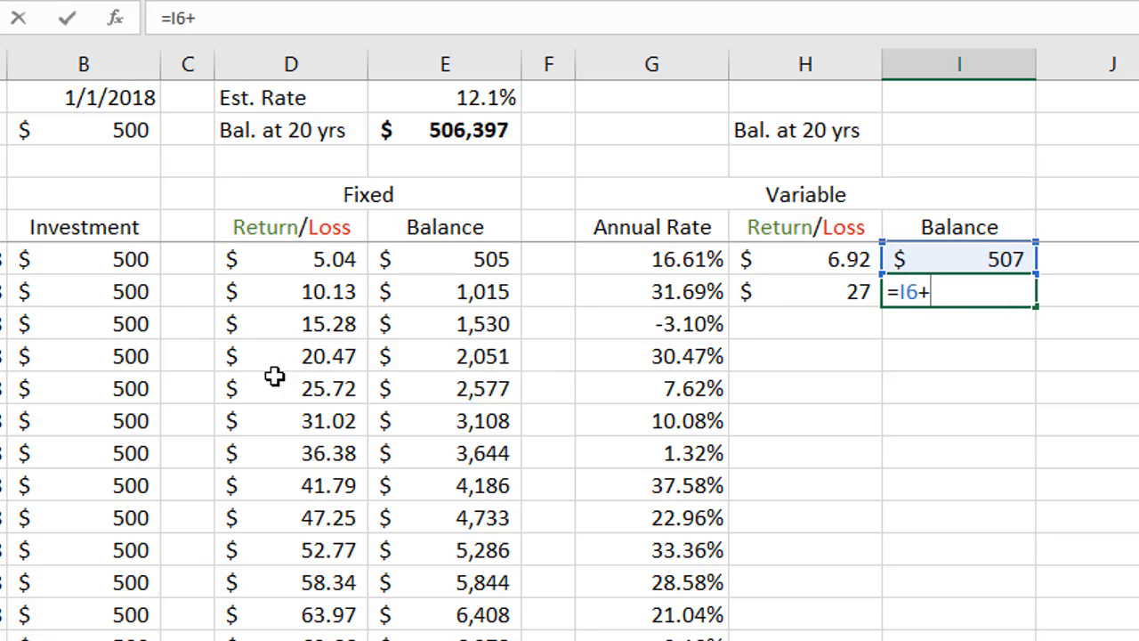
{"action": "left_click", "coordinate": [127, 293]}
{"action": "type", "text": "+"}
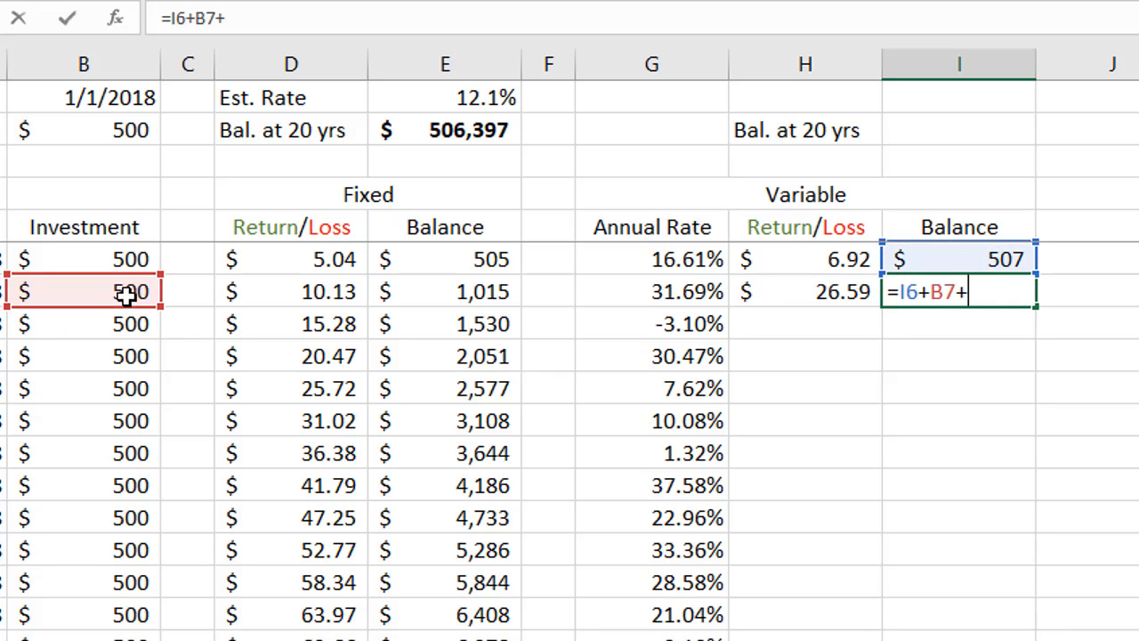
{"action": "left_click", "coordinate": [834, 294]}
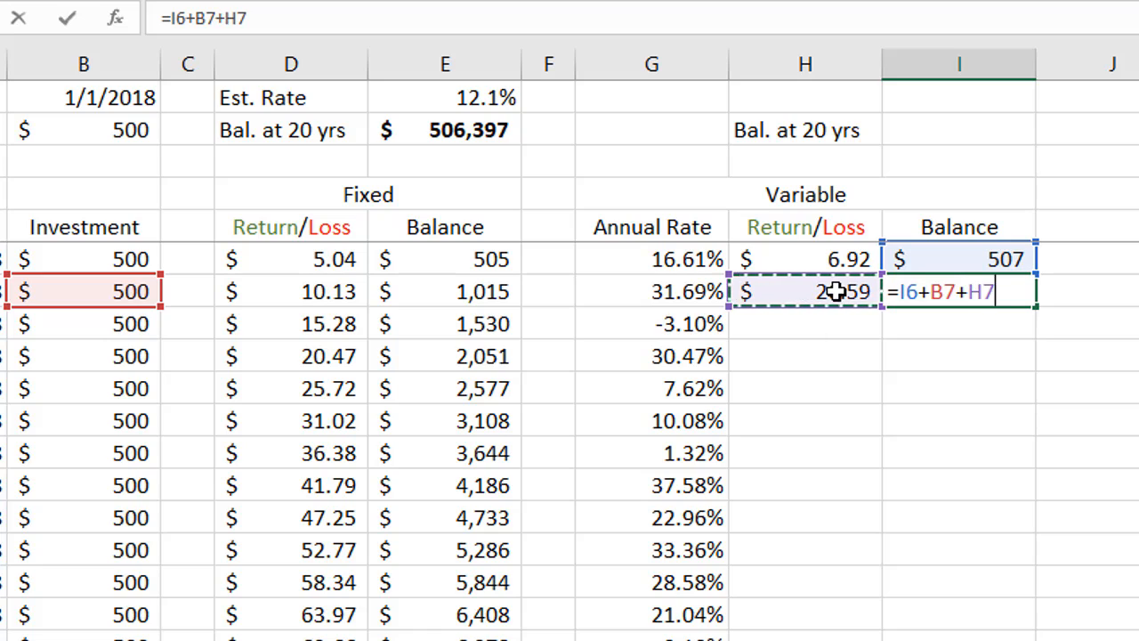
{"action": "key", "text": "Return"}
Fill the H7:I7 formulas down the variable Return/Loss and Balance columns and check the months with negative rates.
{"action": "left_click_drag", "start_coordinate": [846, 294], "coordinate": [1006, 293]}
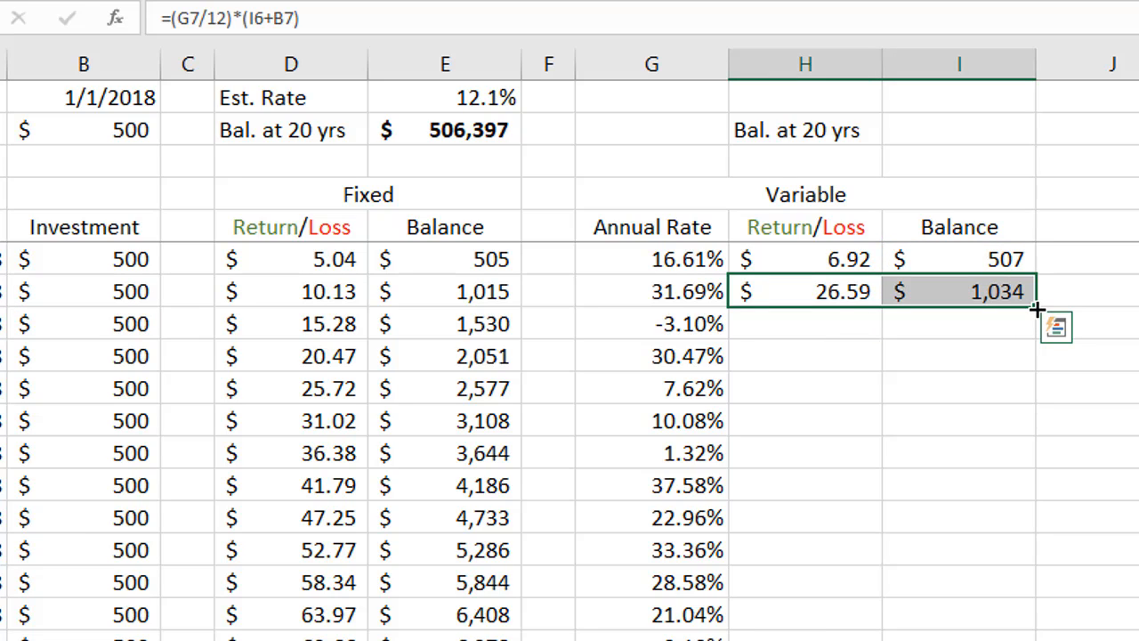
{"action": "double_click", "coordinate": [1037, 307]}
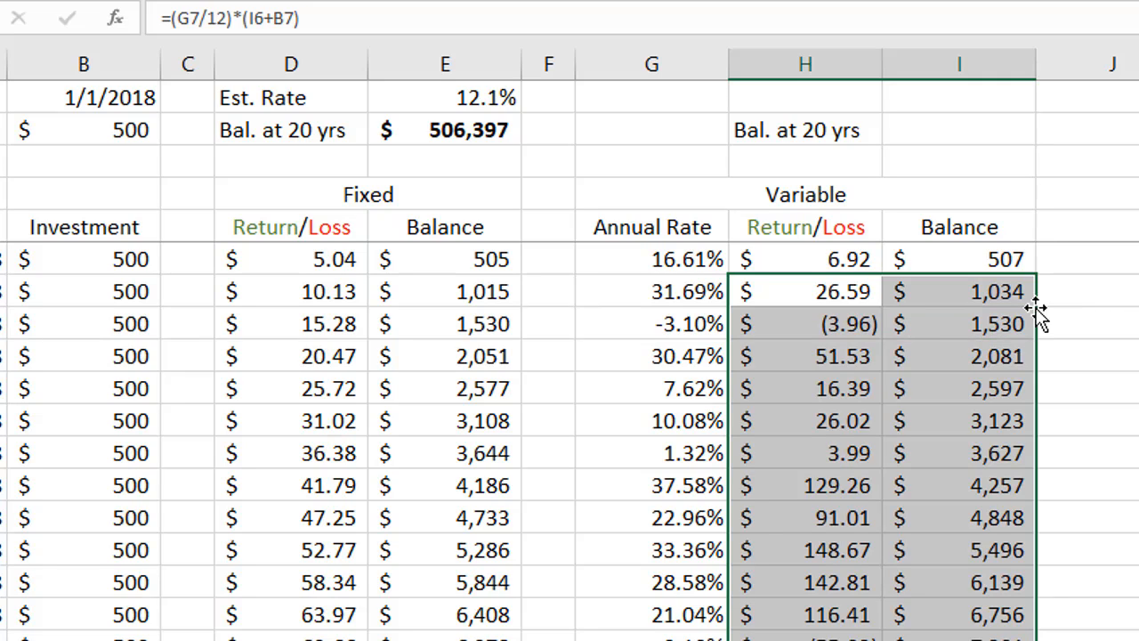
{"action": "left_click", "coordinate": [870, 383]}
{"action": "left_click", "coordinate": [856, 329]}
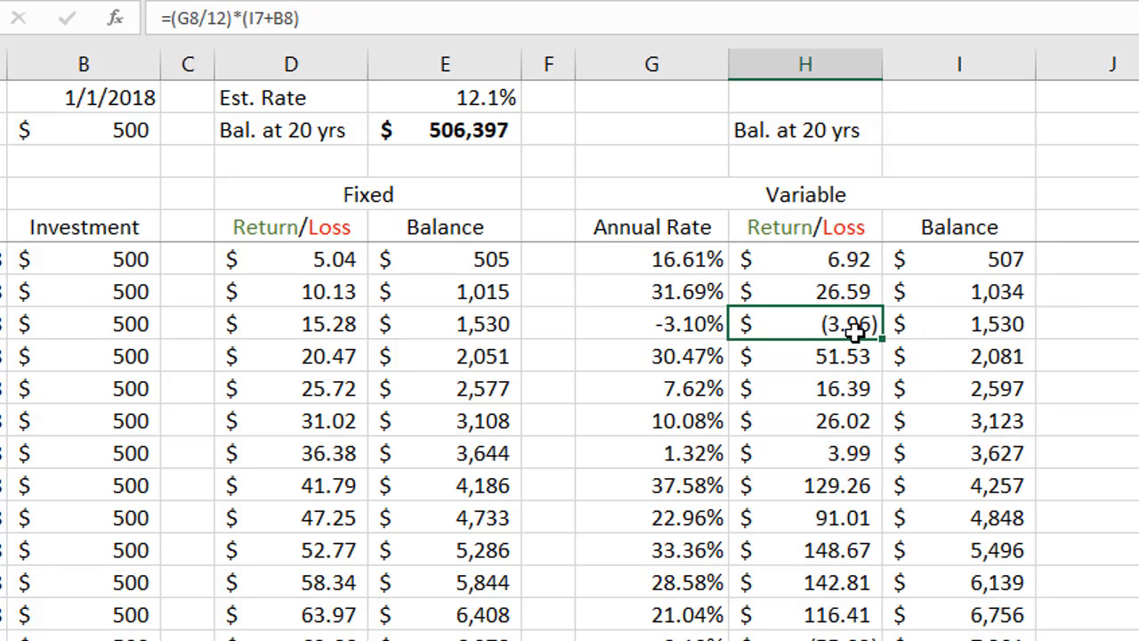
{"action": "scroll", "coordinate": [841, 436], "scroll_direction": "down", "scroll_amount": 6}
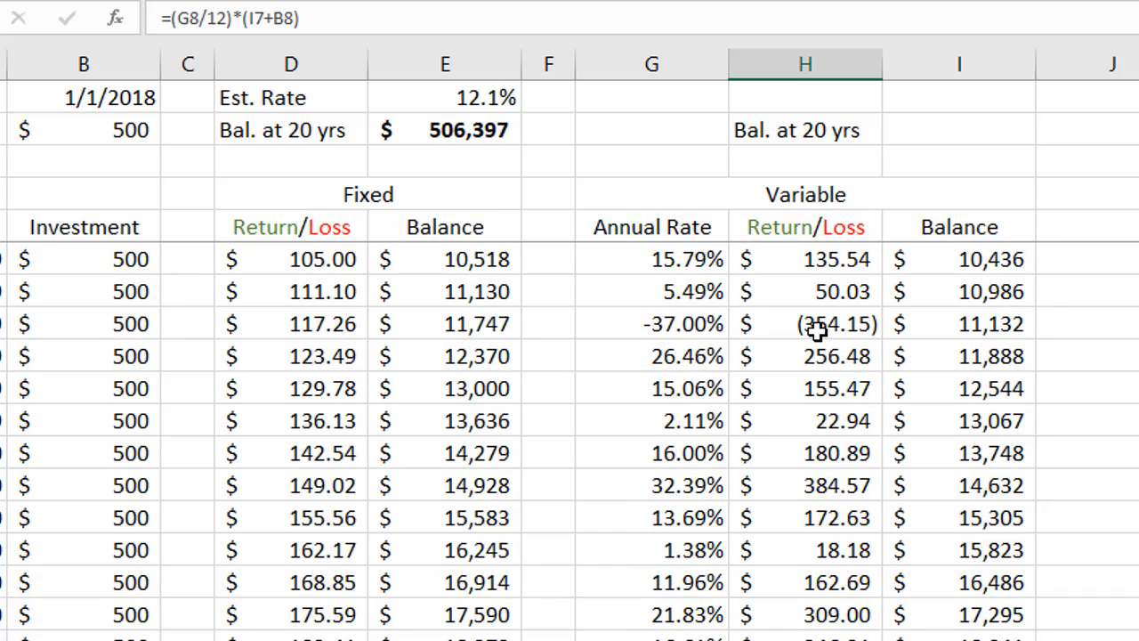
{"action": "scroll", "coordinate": [856, 421], "scroll_direction": "up", "scroll_amount": 6}
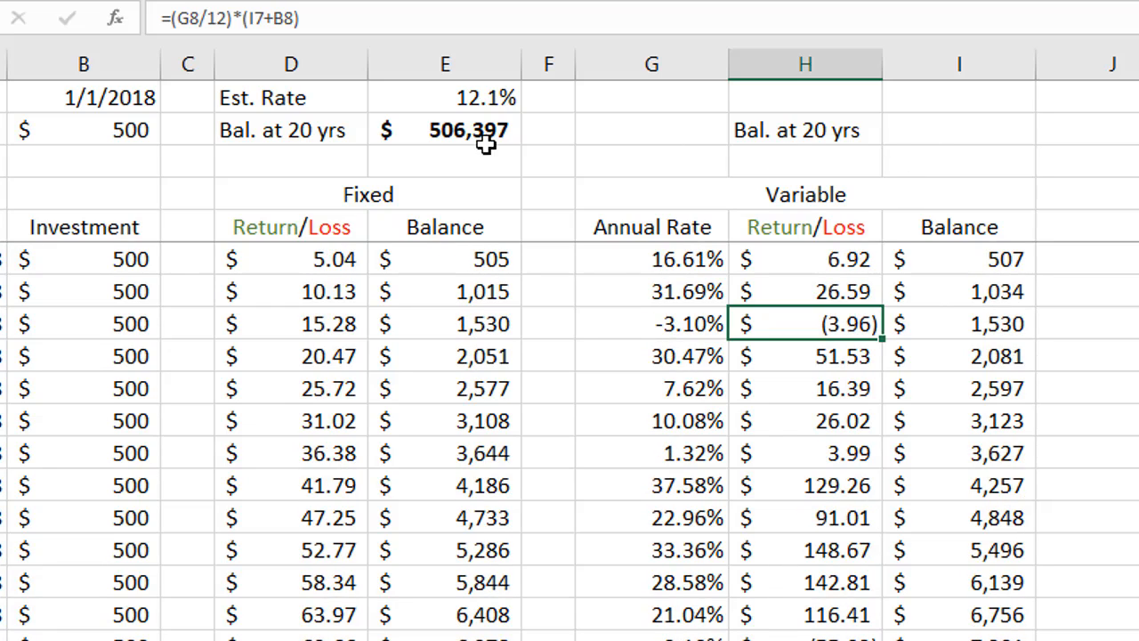
Link the variable Bal. at 20 yrs cell I2 to the final month's variable Balance in I245.
{"action": "left_click", "coordinate": [931, 136]}
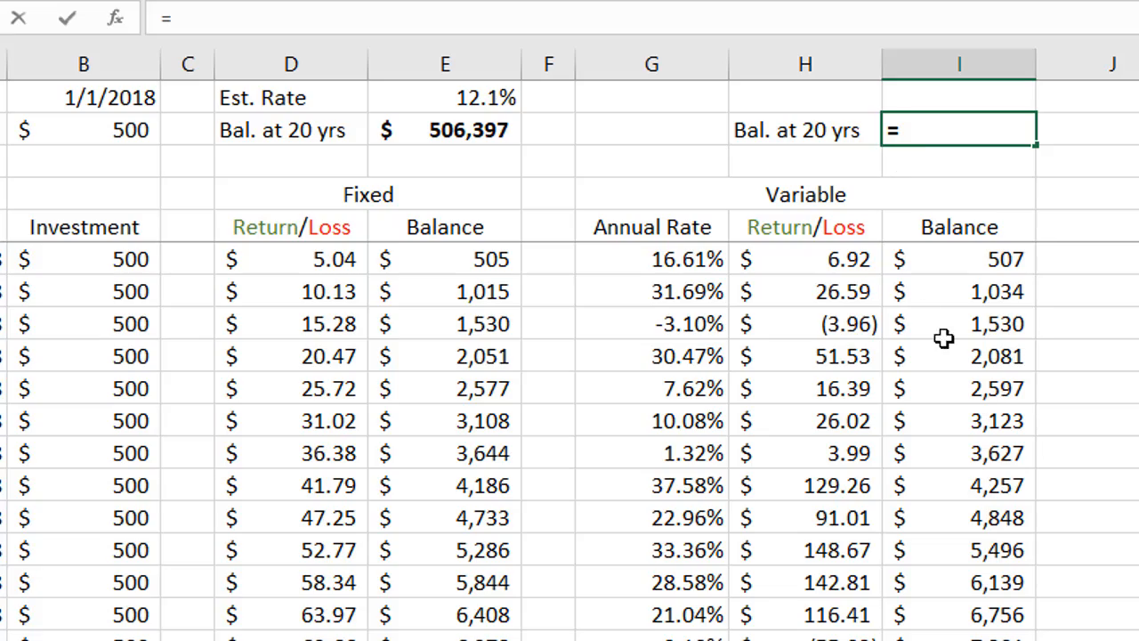
{"action": "scroll", "coordinate": [935, 338], "scroll_direction": "down", "scroll_amount": 7}
{"action": "scroll", "coordinate": [928, 339], "scroll_direction": "down", "scroll_amount": 8}
{"action": "scroll", "coordinate": [570, 441], "scroll_direction": "down", "scroll_amount": 20}
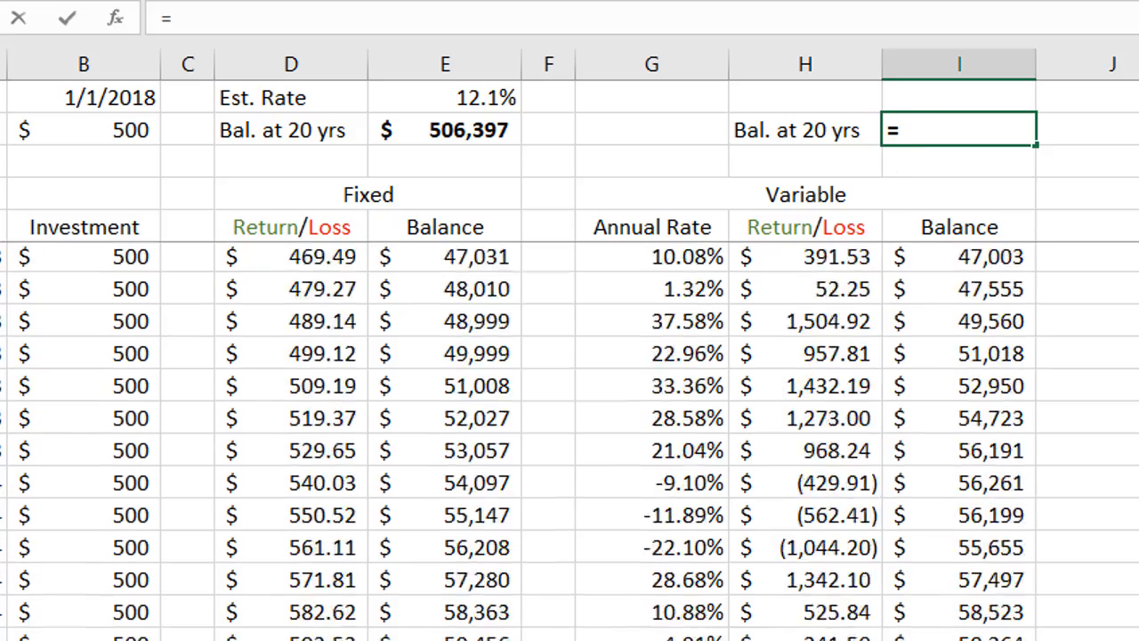
{"action": "scroll", "coordinate": [570, 441], "scroll_direction": "down", "scroll_amount": 20}
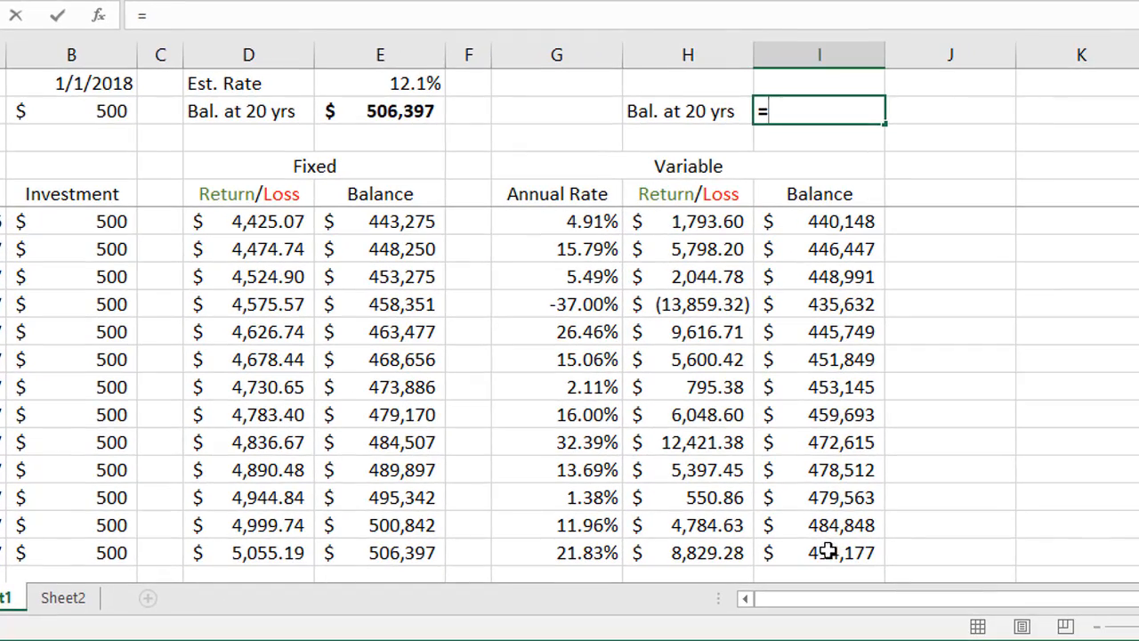
{"action": "left_click", "coordinate": [826, 551]}
{"action": "key", "text": "Return"}
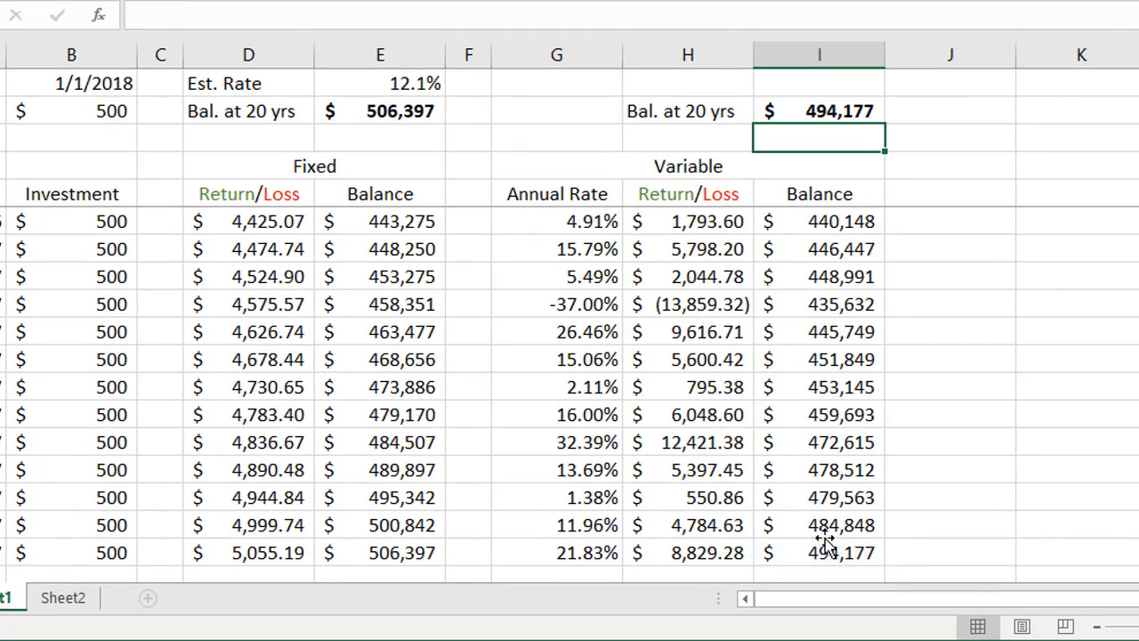
Review the fixed Est. Rate in E1 and the variable Balance formulas in I9 and I7.
{"action": "scroll", "coordinate": [830, 365], "scroll_direction": "up", "scroll_amount": 20}
{"action": "scroll", "coordinate": [830, 365], "scroll_direction": "up", "scroll_amount": 20}
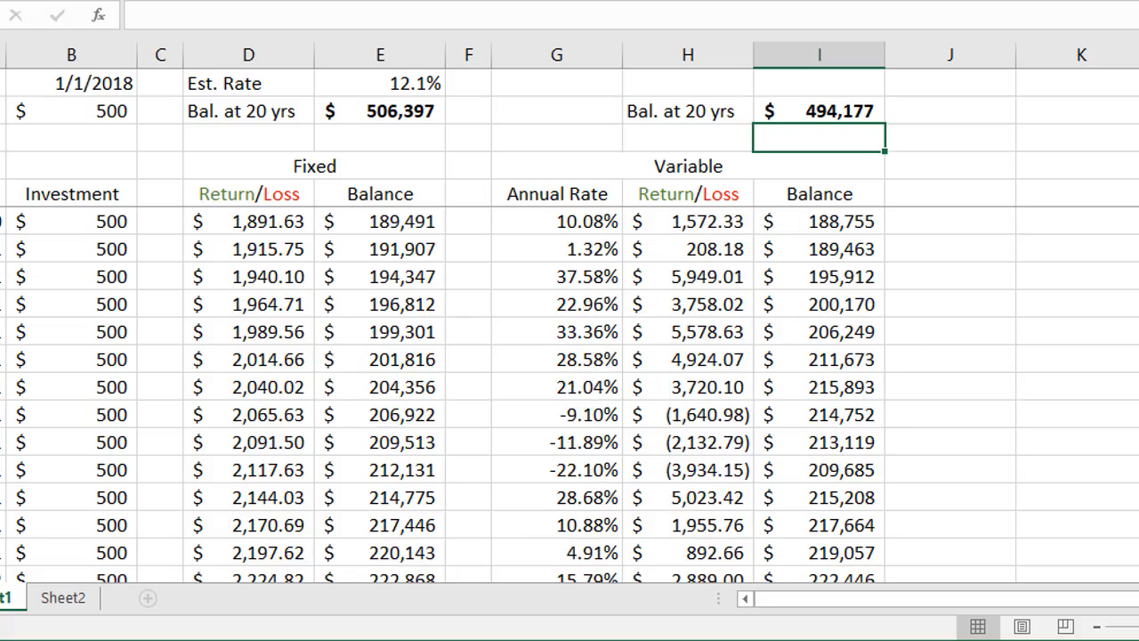
{"action": "left_click", "coordinate": [669, 256]}
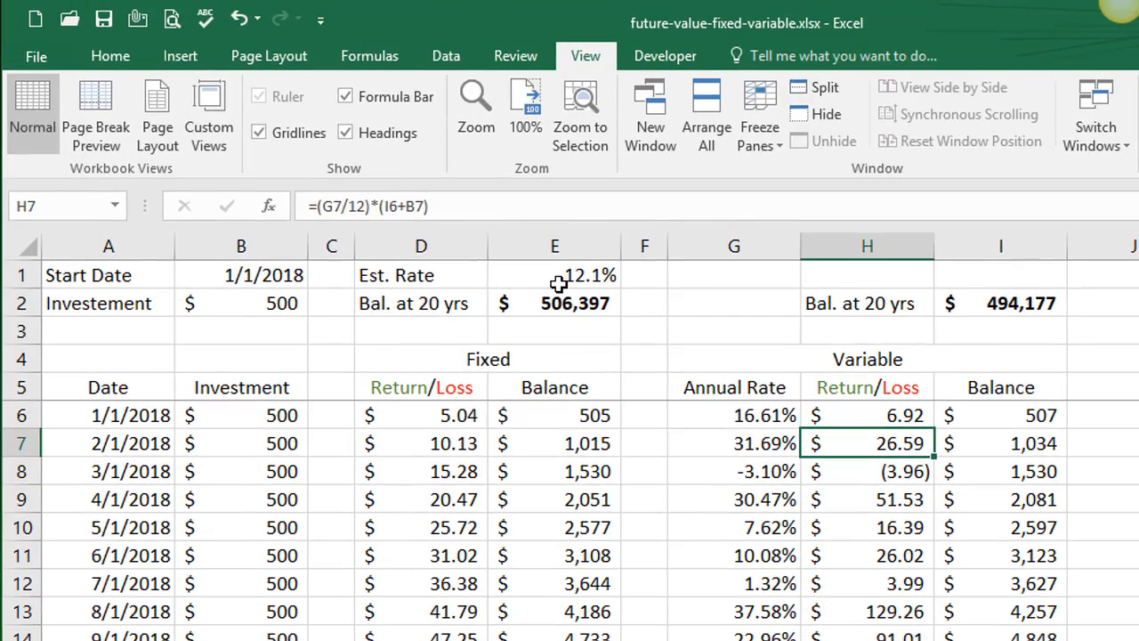
{"action": "left_click", "coordinate": [560, 279]}
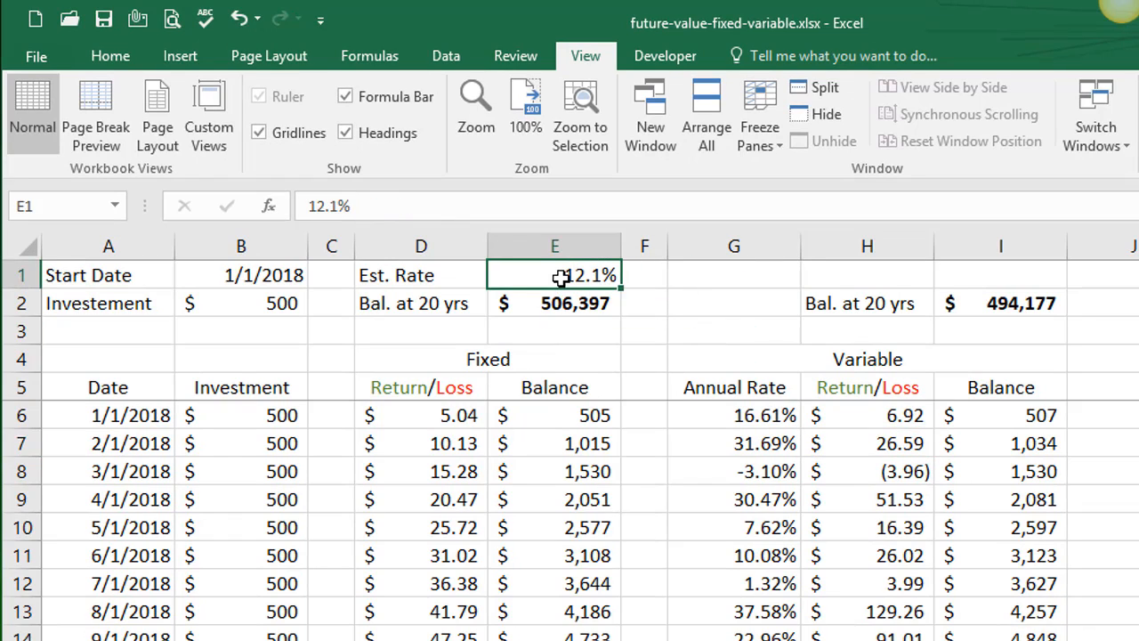
{"action": "left_click", "coordinate": [991, 495]}
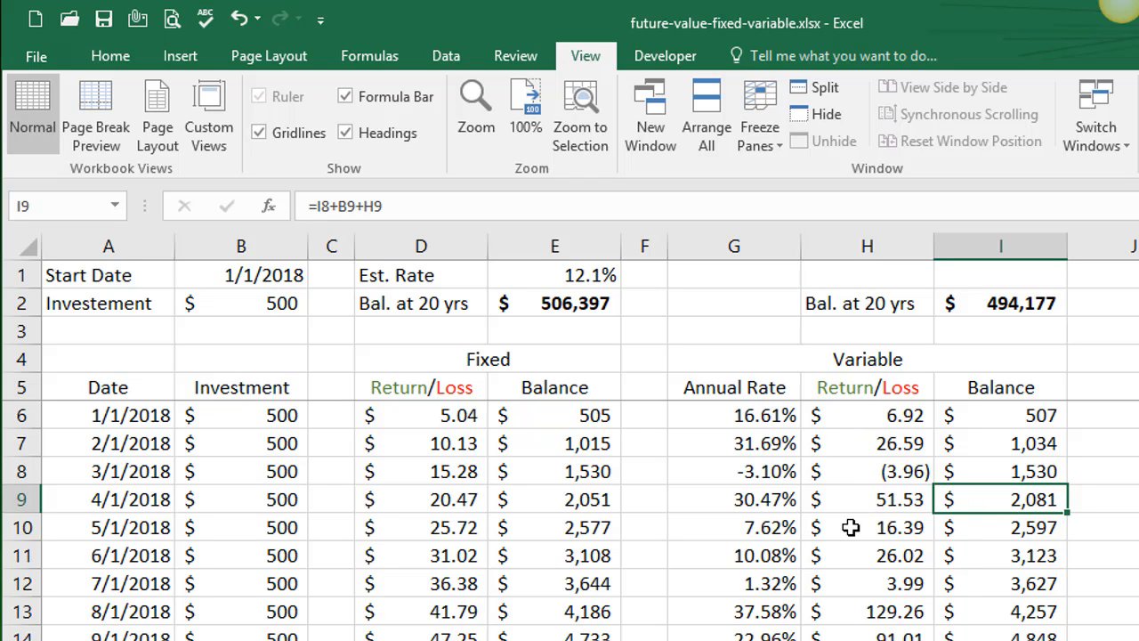
{"action": "left_click", "coordinate": [1031, 445]}
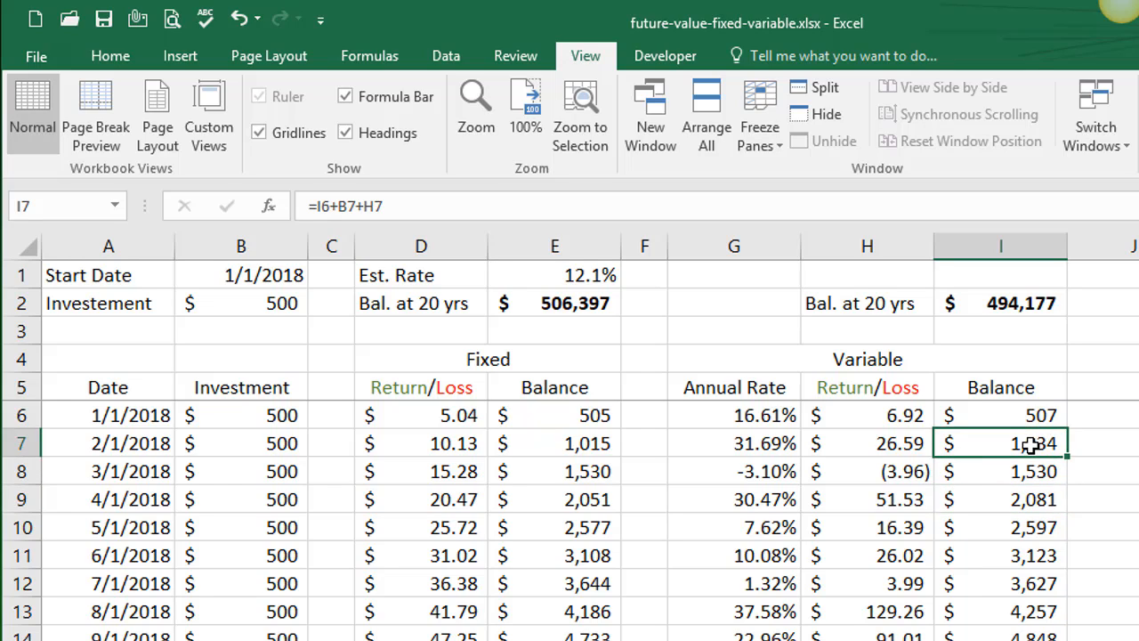